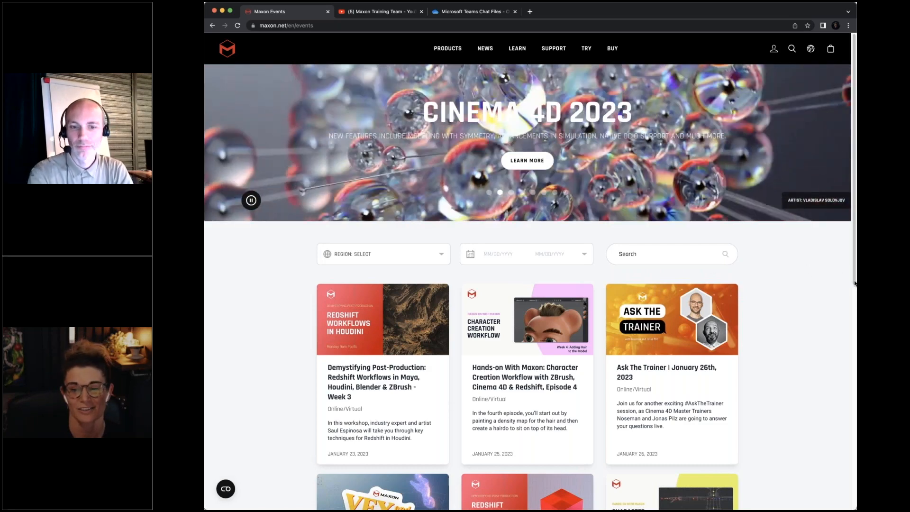
# Step: Look through Maxon's upcoming events page and the Maxon Training Team YouTube channel's live streams and videos
pyautogui.scroll(-5, 854, 275)
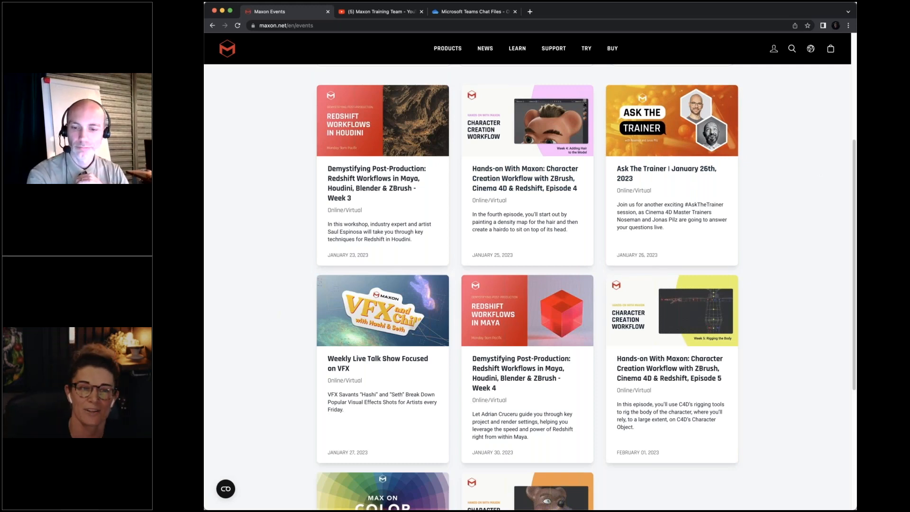
pyautogui.click(390, 15)
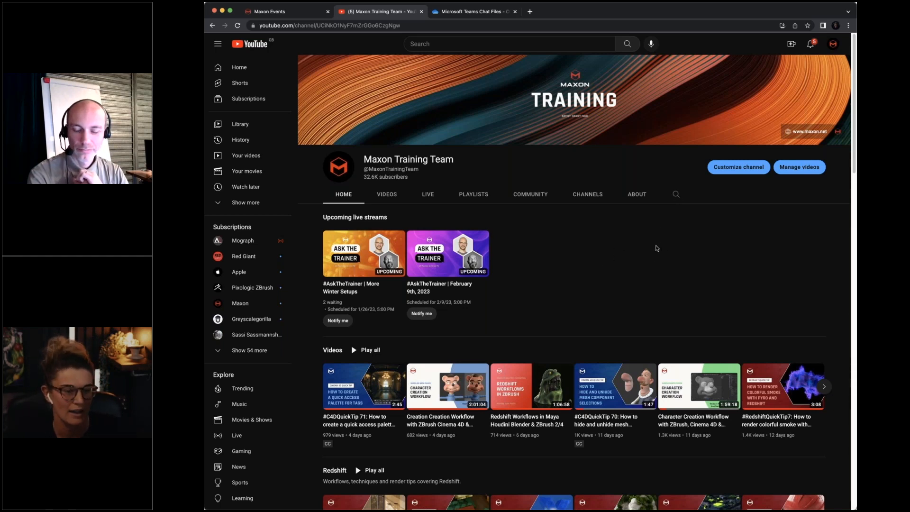
pyautogui.scroll(-3, 656, 247)
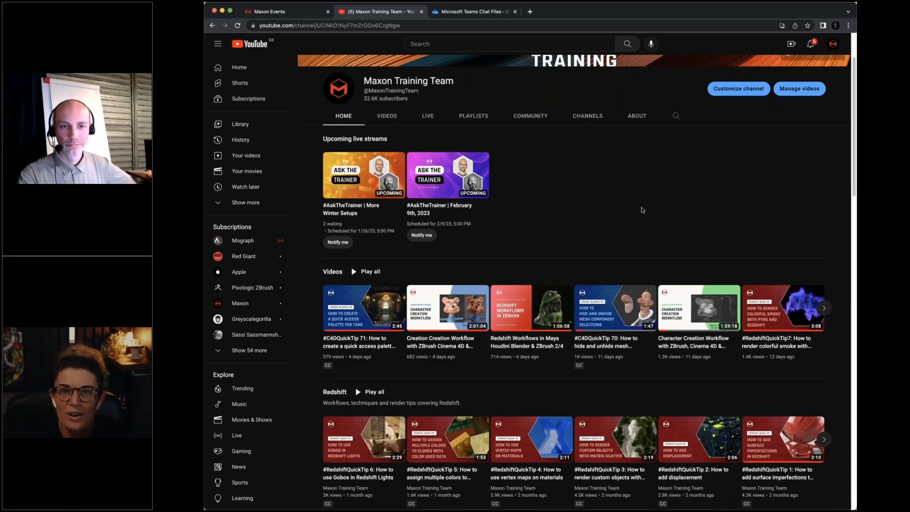
# Step: Open the Microsoft Teams chat files page, and play the Maxon_Houdini_Tutorial video in VLC media player
pyautogui.click(465, 13)
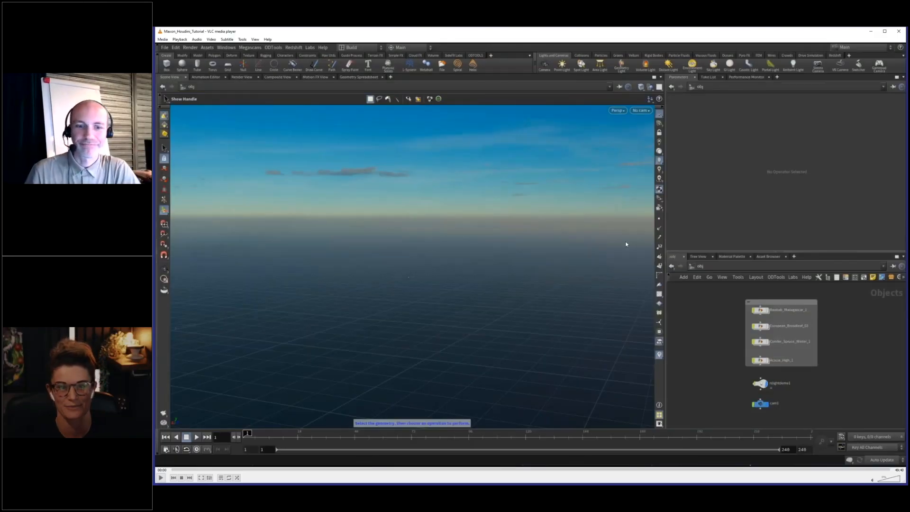
pyautogui.scroll(-1, 625, 244)
pyautogui.press('space')
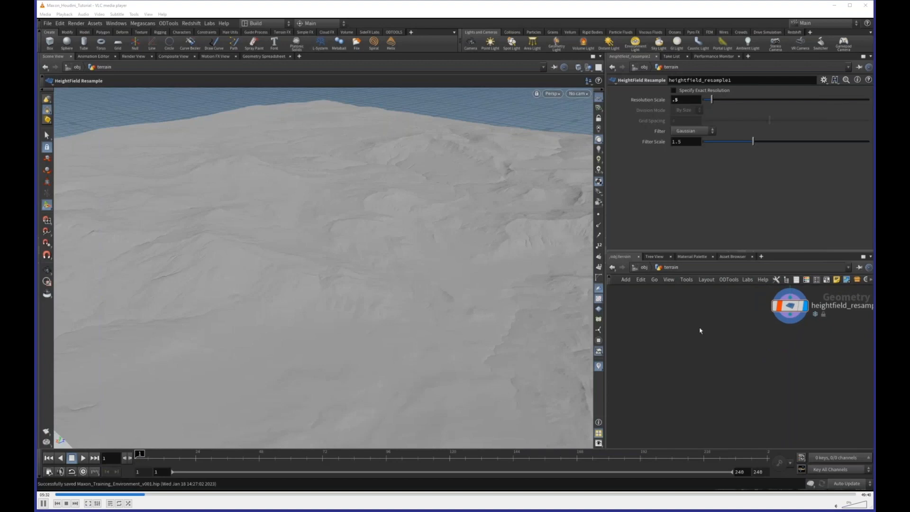
# Step: Add a Convert HeightField node below heightfield_resample1 in the terrain network
pyautogui.moveTo(725, 355); pyautogui.dragTo(706, 363, button='middle')
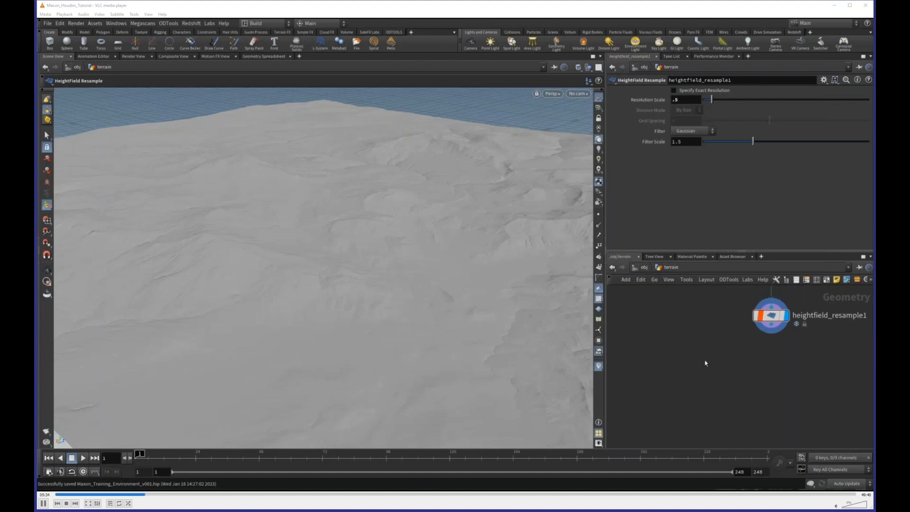
pyautogui.press('Tab')
pyautogui.write('hd')
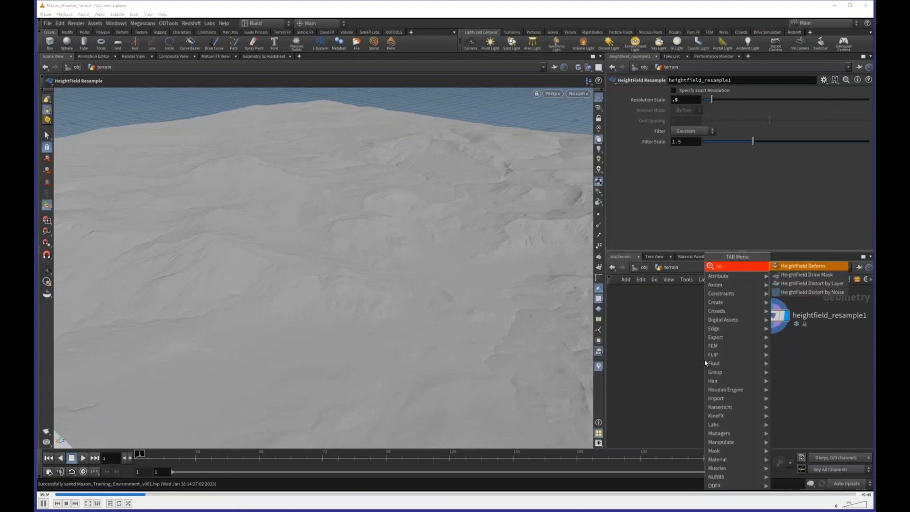
pyautogui.press('BackSpace')
pyautogui.press('BackSpace')
pyautogui.write('h')
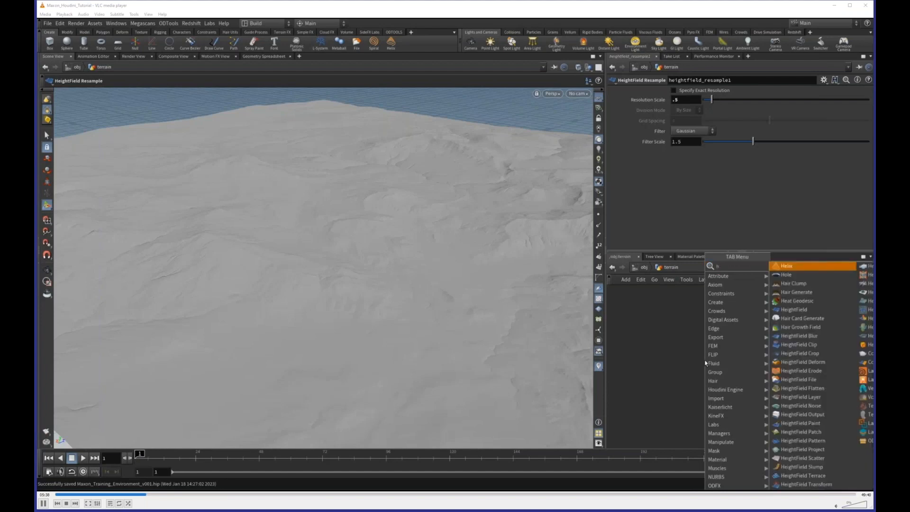
pyautogui.write('f co')
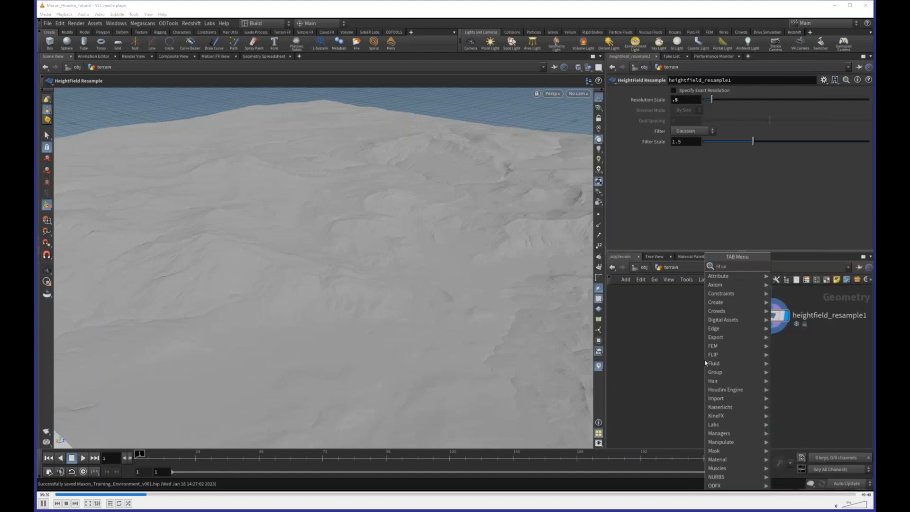
pyautogui.write('nv')
pyautogui.press('Return')
pyautogui.click(705, 361)
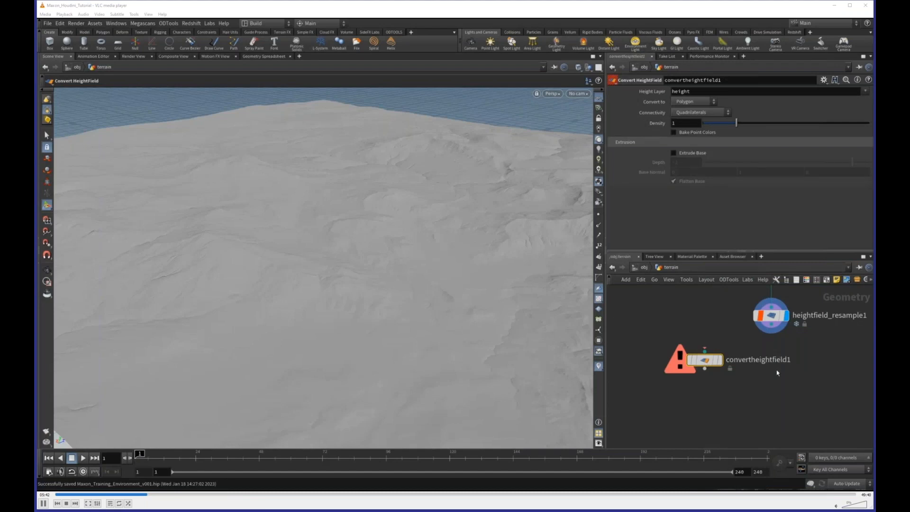
# Step: Connect heightfield_resample1 to the Convert HeightField node and display the converted polygon terrain
pyautogui.moveTo(697, 309); pyautogui.dragTo(824, 338)
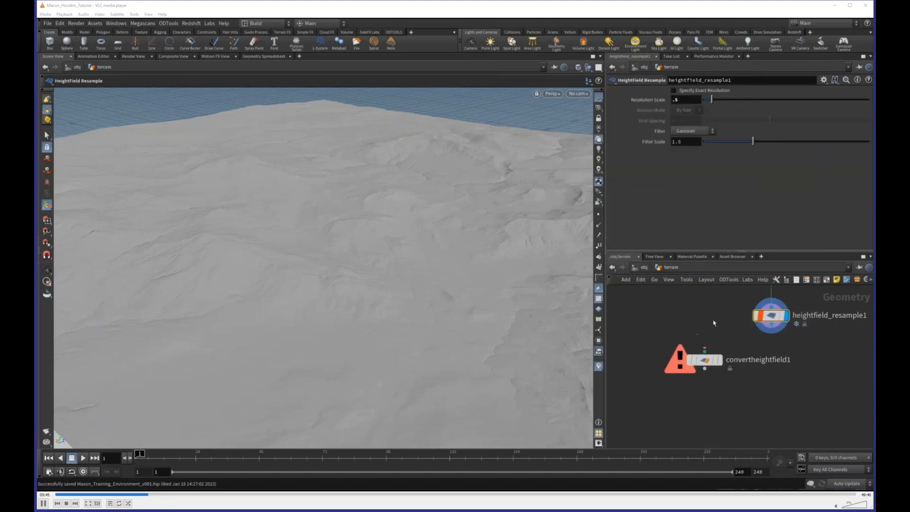
pyautogui.click(704, 361)
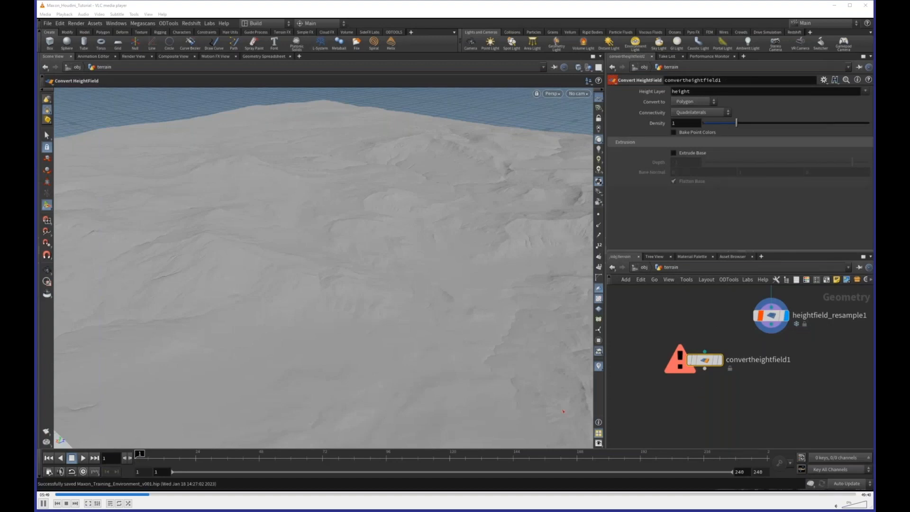
pyautogui.click(717, 359)
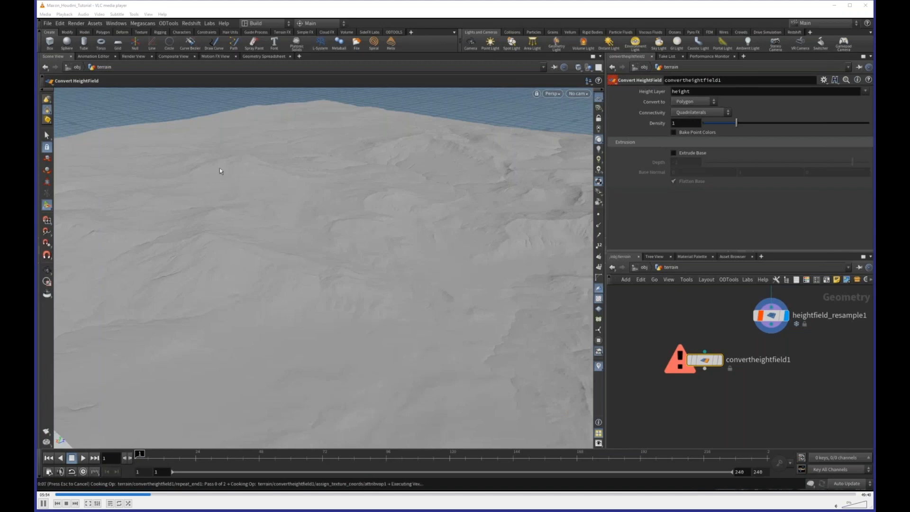
pyautogui.hotkey('ctrl', 's')
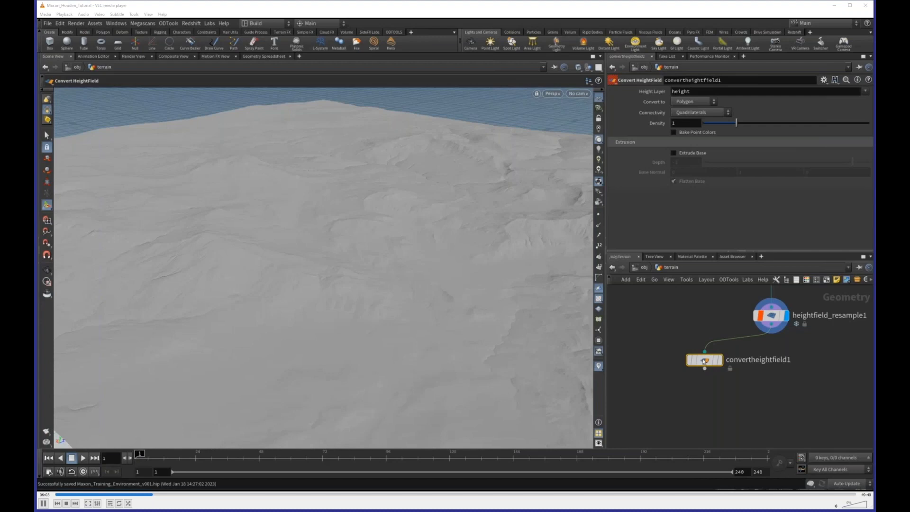
pyautogui.press('r')
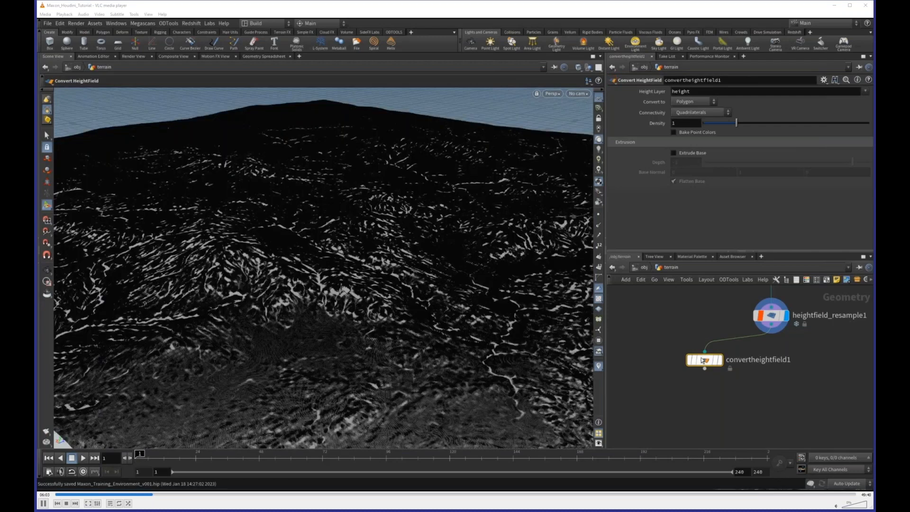
pyautogui.press('Escape')
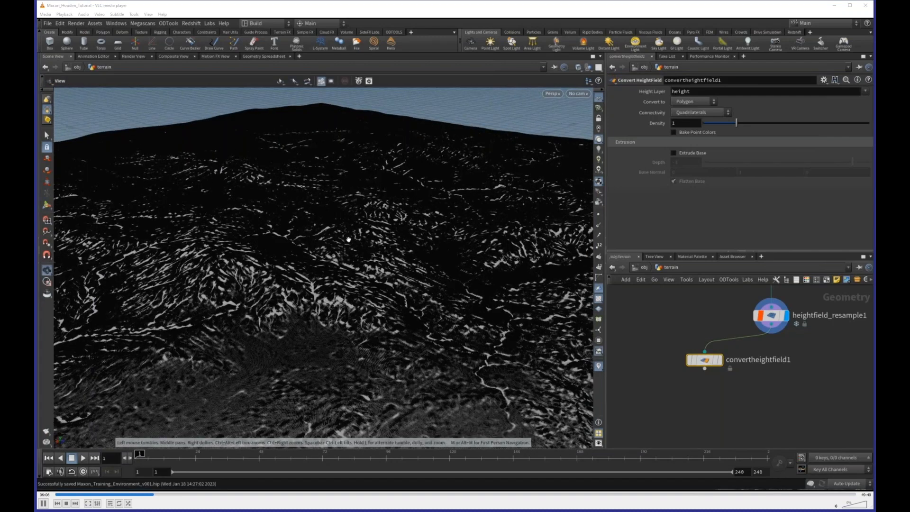
# Step: Turn off the UV texture display on the converted terrain in the viewport
pyautogui.moveTo(348, 240); pyautogui.dragTo(452, 242)
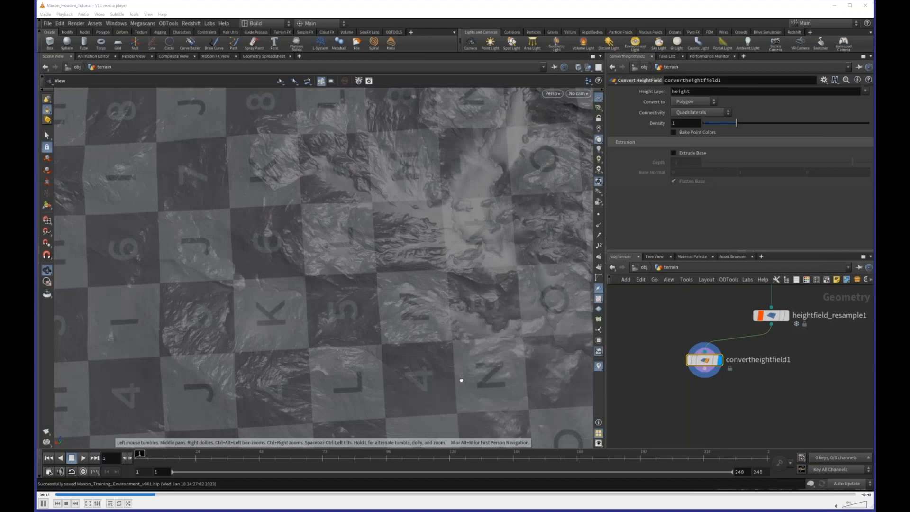
pyautogui.moveTo(461, 380); pyautogui.dragTo(404, 332)
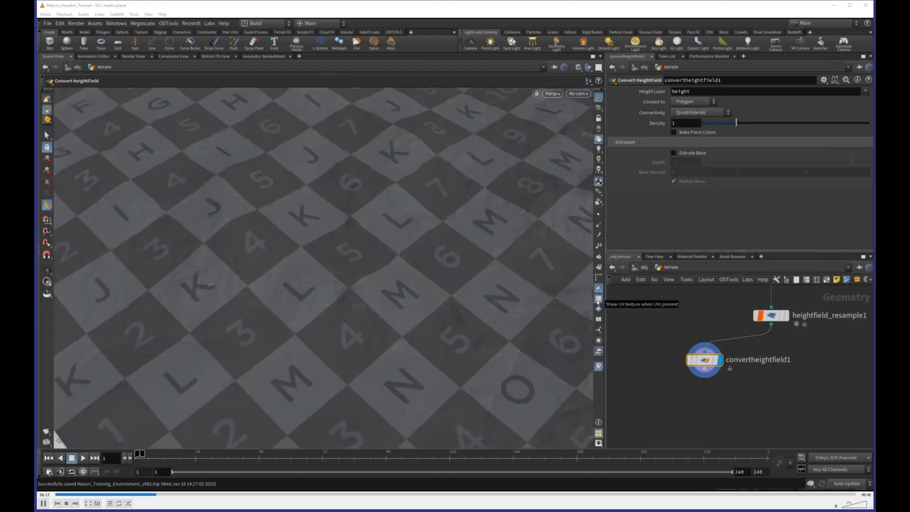
pyautogui.click(598, 300)
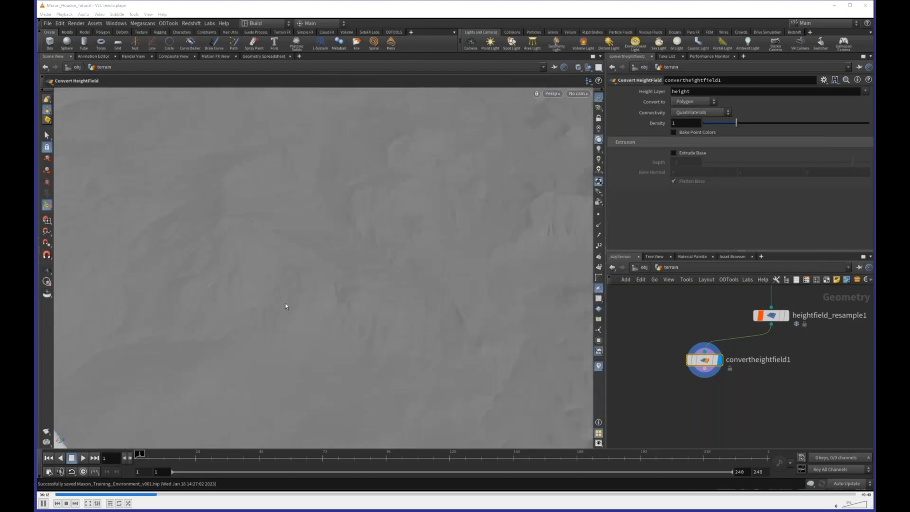
# Step: Inspect the converted terrain's surface and check the geometry info of the Convert HeightField and resample nodes
pyautogui.press('Escape')
pyautogui.moveTo(300, 320); pyautogui.dragTo(390, 308)
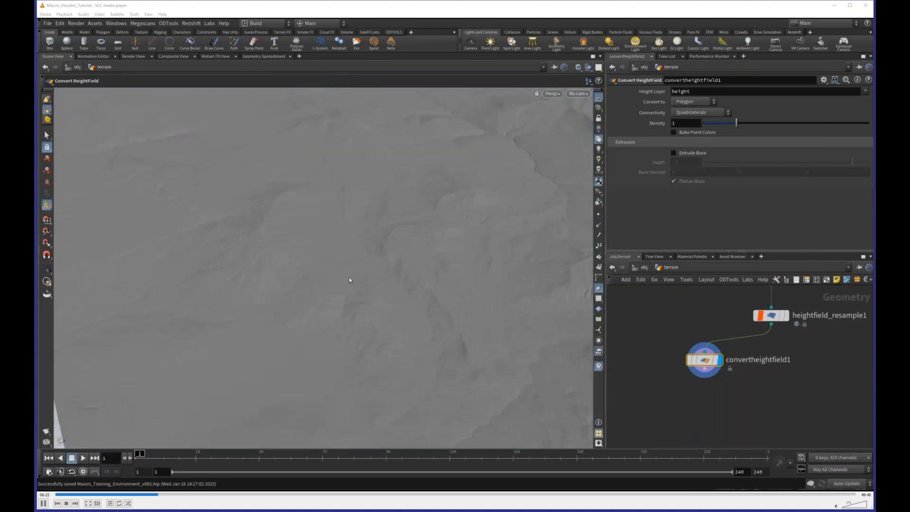
pyautogui.moveTo(357, 263); pyautogui.dragTo(392, 330)
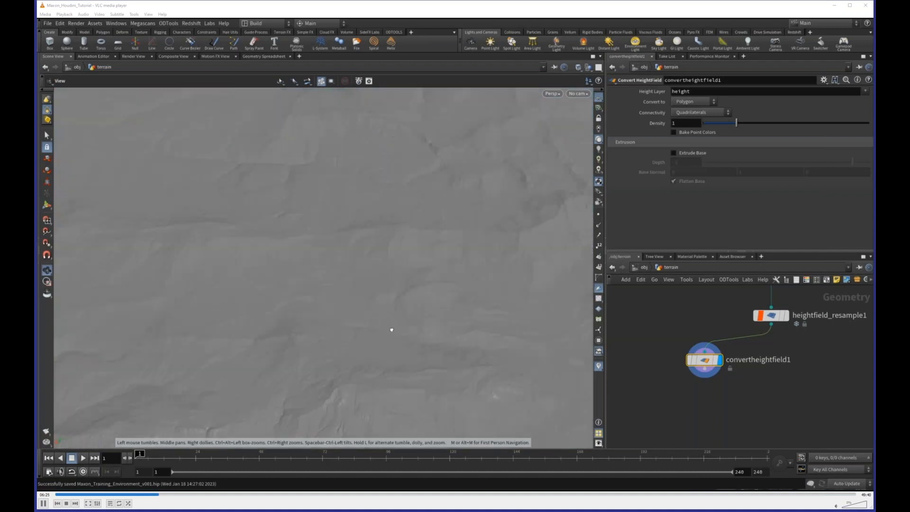
pyautogui.press('Return')
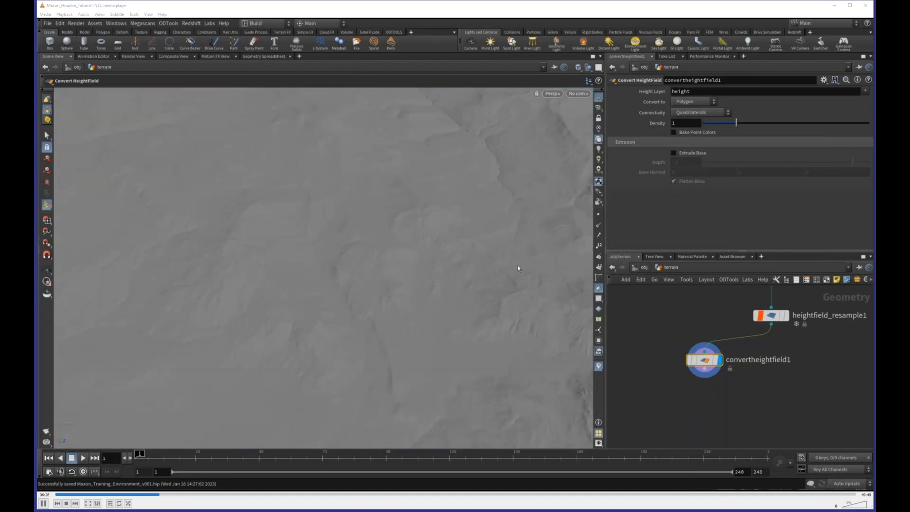
pyautogui.middleClick(707, 361)
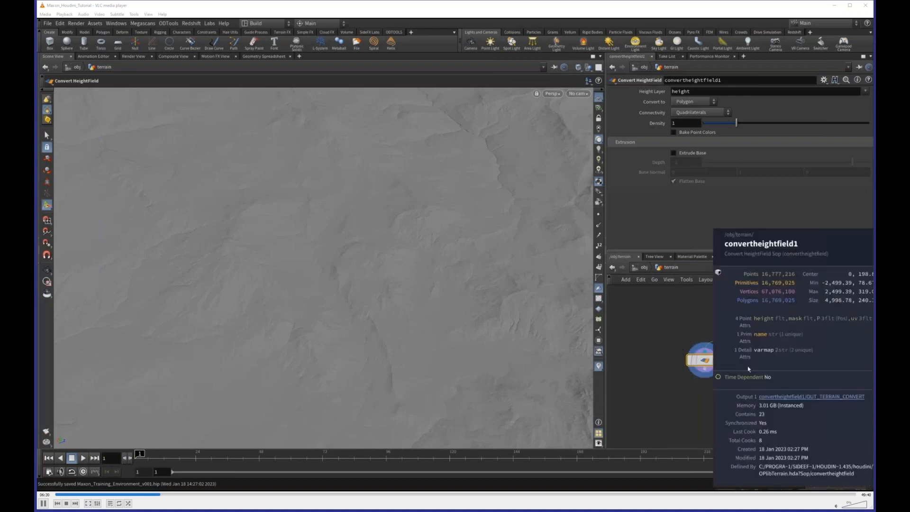
pyautogui.middleClick(764, 316)
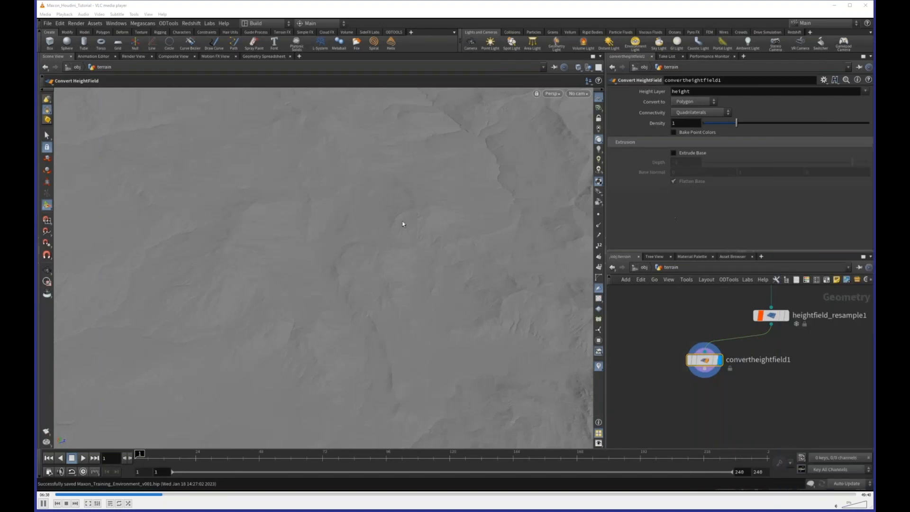
# Step: Examine the converted terrain's polygon density from a distance and up close
pyautogui.press('Escape')
pyautogui.moveTo(376, 268); pyautogui.dragTo(350, 275)
pyautogui.press('Return')
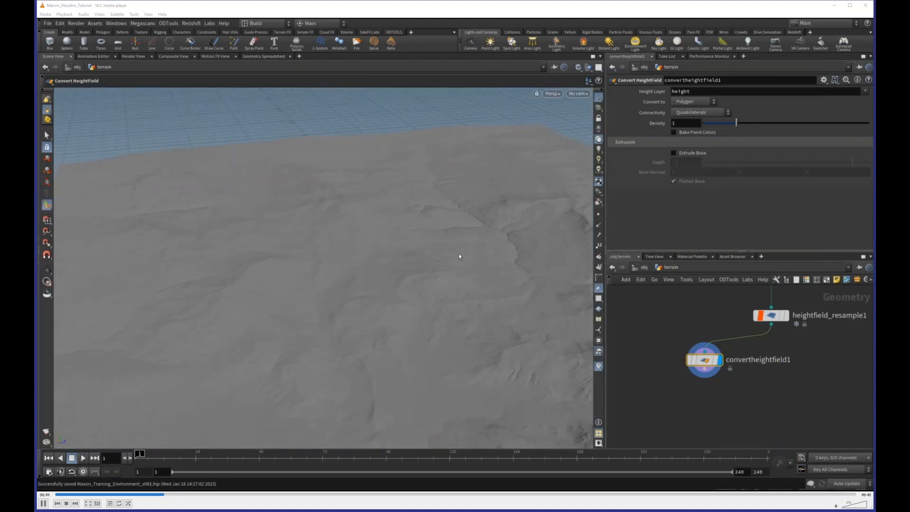
pyautogui.press('Escape')
pyautogui.moveTo(442, 278); pyautogui.dragTo(428, 254)
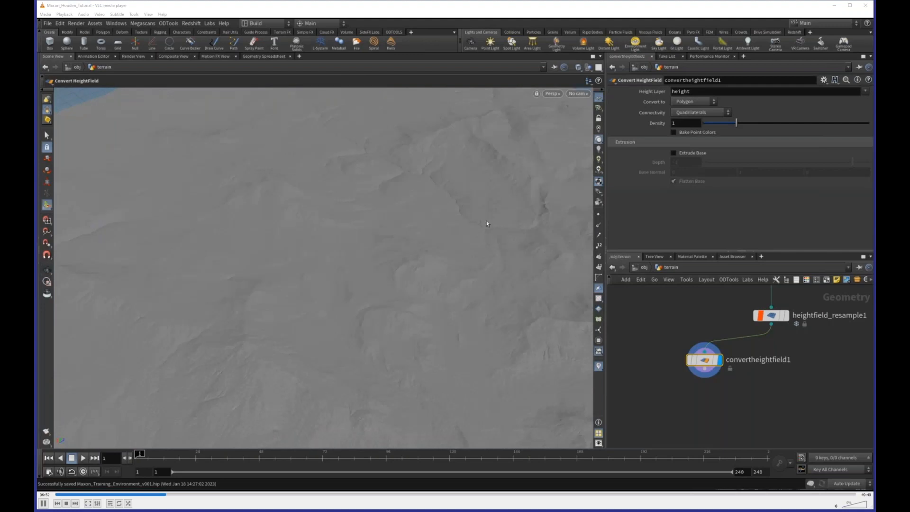
pyautogui.press('space')
pyautogui.moveTo(372, 197); pyautogui.dragTo(515, 322)
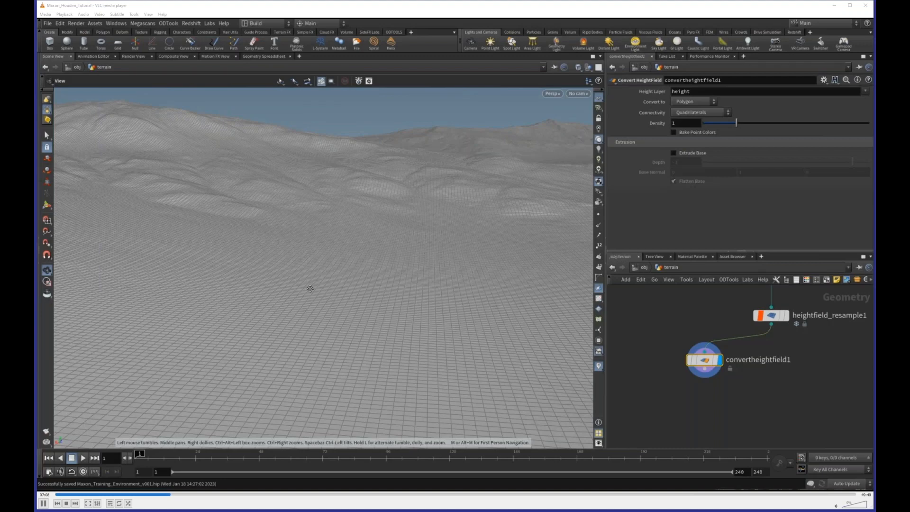
pyautogui.moveTo(310, 288)
pyautogui.mouseDown()
pyautogui.moveTo(354, 360)
pyautogui.moveTo(291, 257)
pyautogui.moveTo(437, 142)
pyautogui.moveTo(465, 268)
pyautogui.moveTo(260, 254)
pyautogui.moveTo(437, 234)
pyautogui.moveTo(357, 299)
pyautogui.moveTo(419, 255)
pyautogui.moveTo(357, 187)
pyautogui.mouseUp()
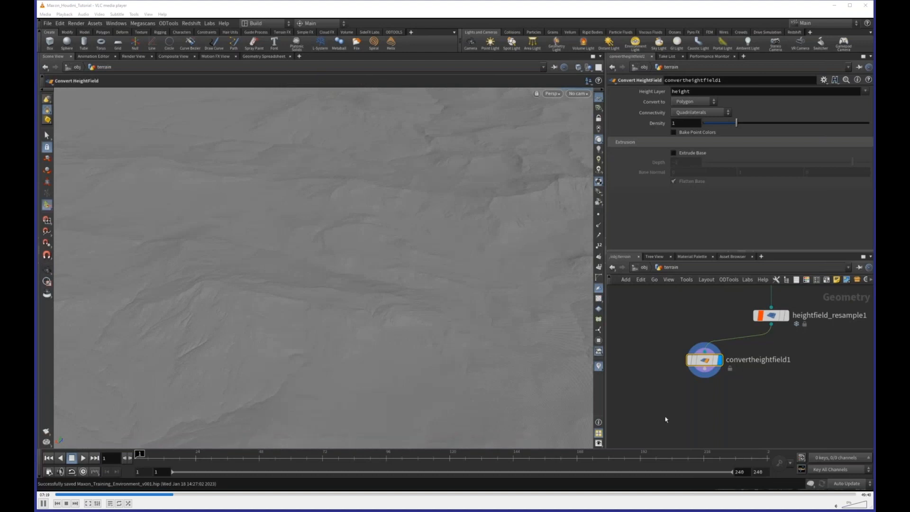
# Step: Add a PolyReduce node directly below the Convert HeightField node
pyautogui.moveTo(660, 410); pyautogui.dragTo(670, 385, button='middle')
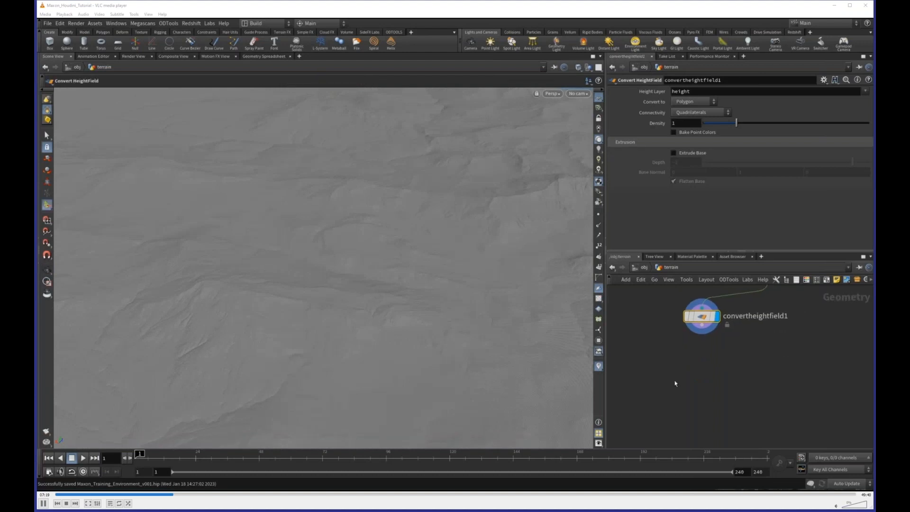
pyautogui.press('Tab')
pyautogui.write('pol')
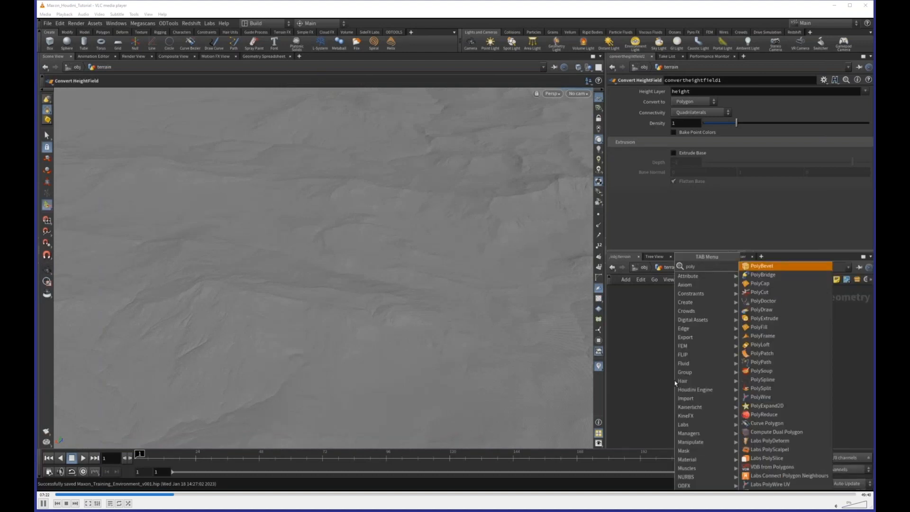
pyautogui.press('Return')
pyautogui.click(694, 383)
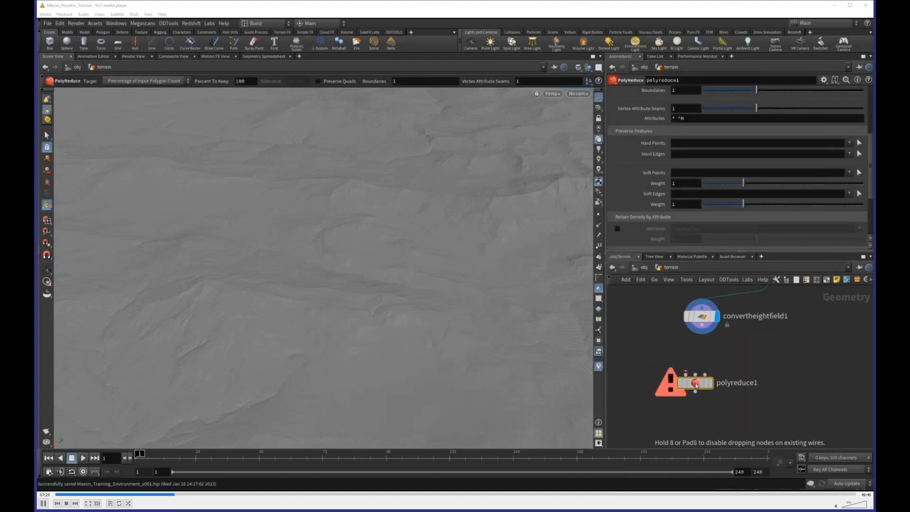
pyautogui.moveTo(696, 385); pyautogui.dragTo(702, 386)
# Step: Set the PolyReduce node's Percent To Keep to 25
pyautogui.scroll(5, 632, 203)
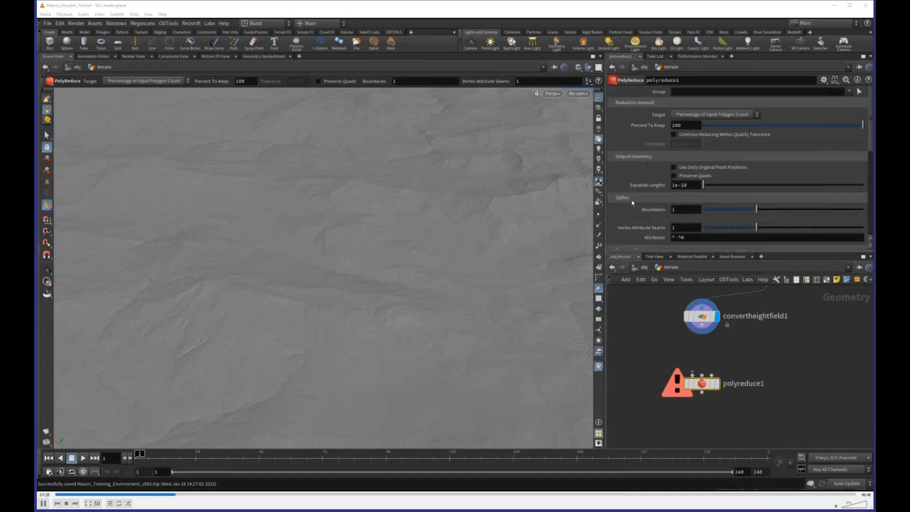
pyautogui.doubleClick(685, 125)
pyautogui.write('25')
pyautogui.press('Return')
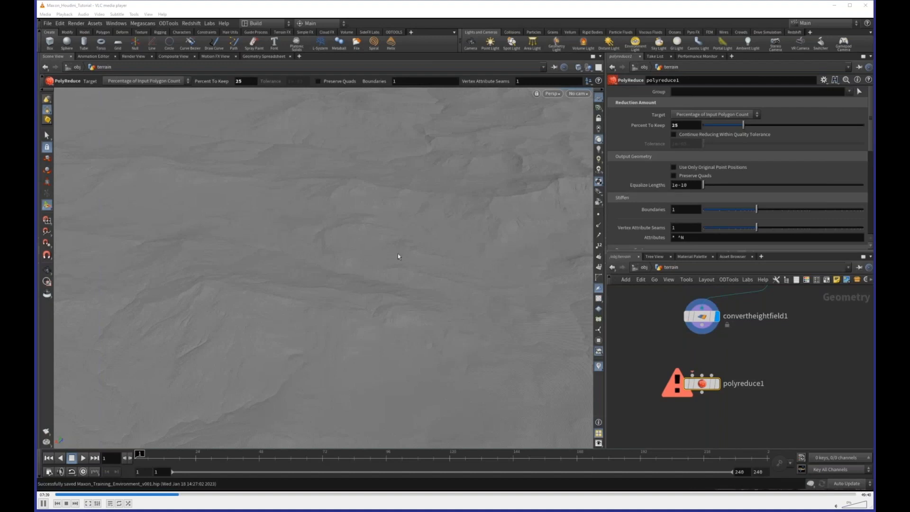
pyautogui.press('Escape')
pyautogui.moveTo(397, 256); pyautogui.dragTo(329, 225)
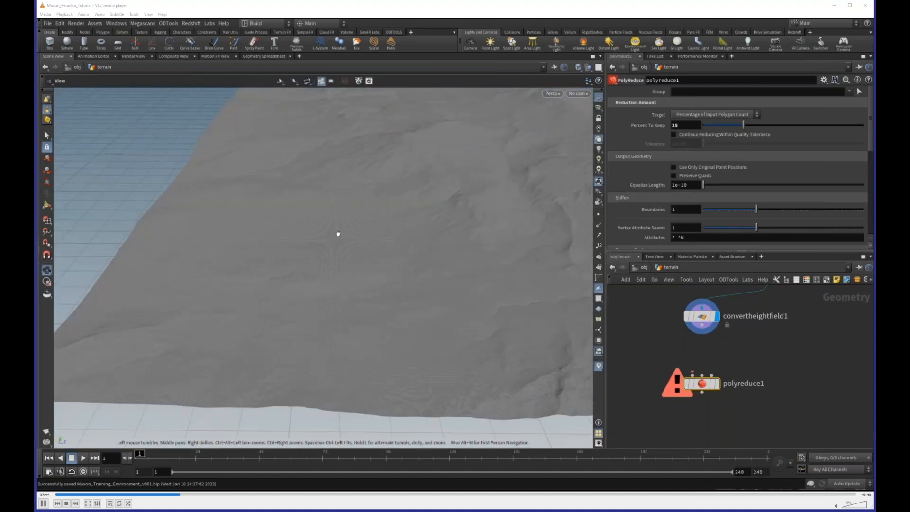
pyautogui.moveTo(310, 223); pyautogui.dragTo(310, 270)
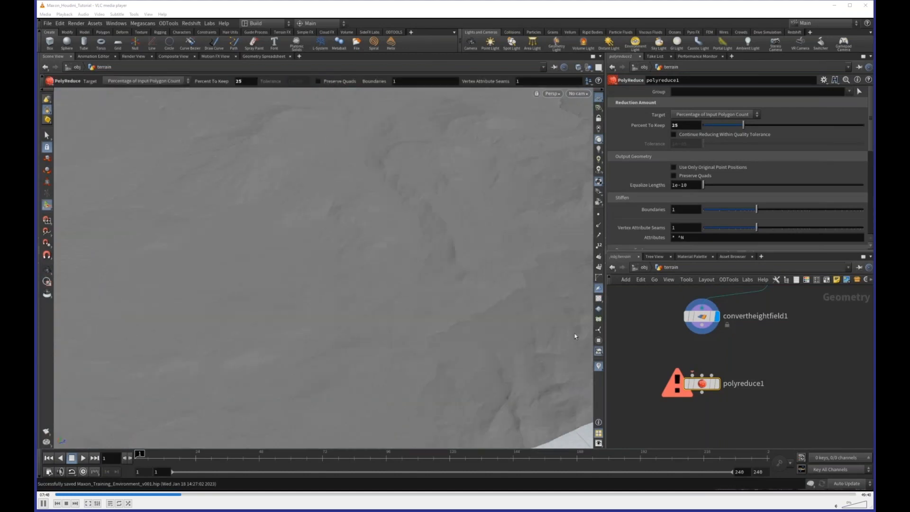
# Step: Move the PolyReduce node slightly farther below the Convert HeightField node and look through its remaining parameters
pyautogui.moveTo(709, 384)
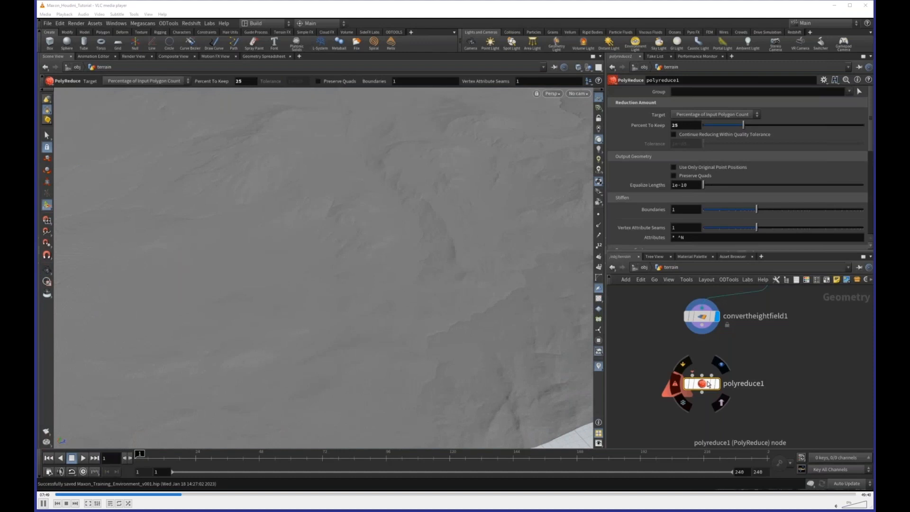
pyautogui.moveTo(709, 384); pyautogui.dragTo(709, 392)
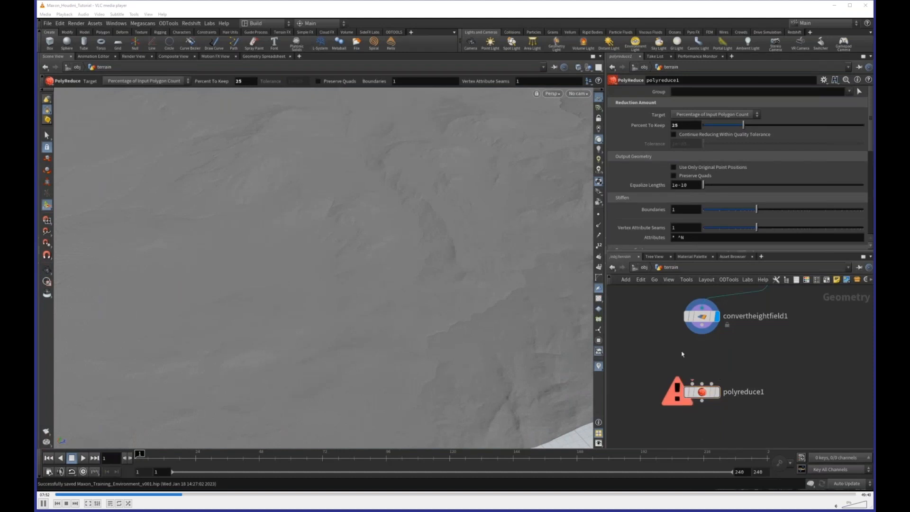
pyautogui.scroll(-3, 653, 194)
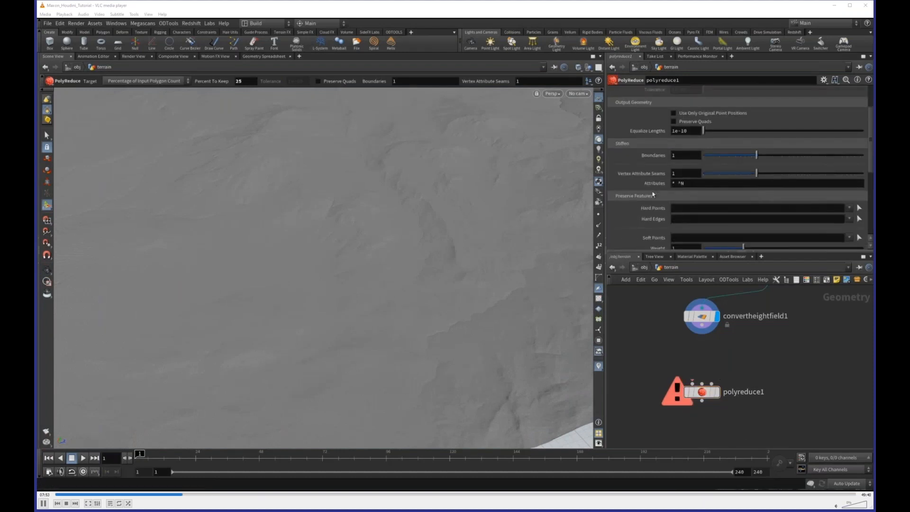
pyautogui.scroll(-2, 653, 194)
pyautogui.scroll(-5, 629, 203)
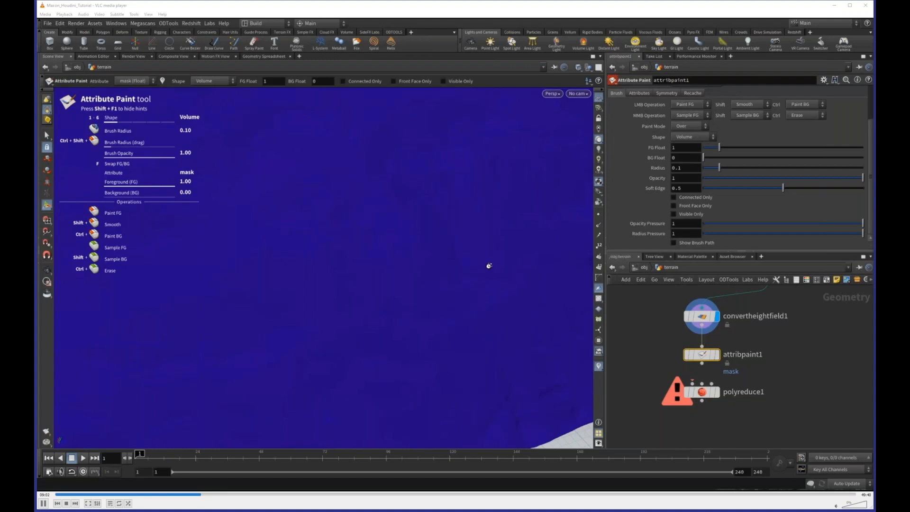
# Step: Frame the whole terrain and set the Attribute Paint node as the displayed node
pyautogui.click(489, 300)
pyautogui.keyDown('alt'); pyautogui.moveTo(323, 231); pyautogui.dragTo(486, 283, button='middle'); pyautogui.keyUp('alt')
pyautogui.keyDown('alt'); pyautogui.moveTo(486, 283); pyautogui.dragTo(339, 288, button='right'); pyautogui.keyUp('alt')
pyautogui.keyDown('alt'); pyautogui.moveTo(340, 289); pyautogui.dragTo(283, 207); pyautogui.keyUp('alt')
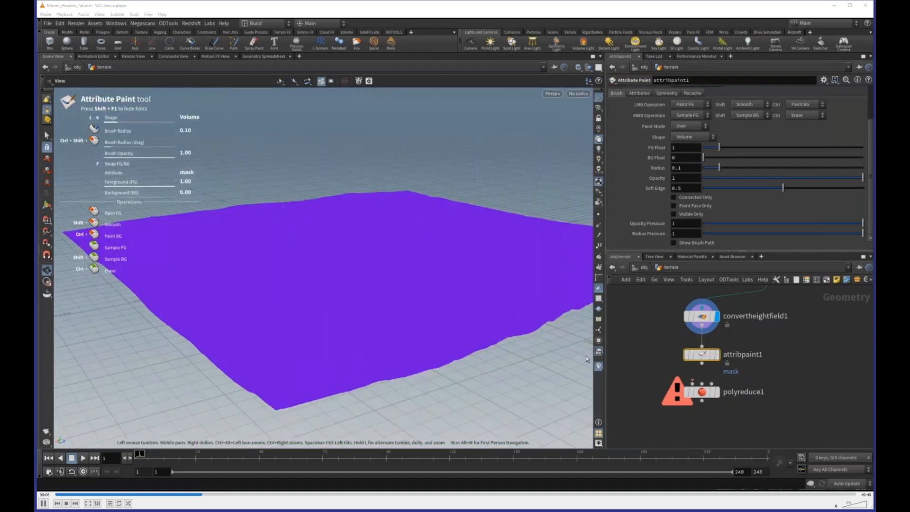
pyautogui.click(716, 354)
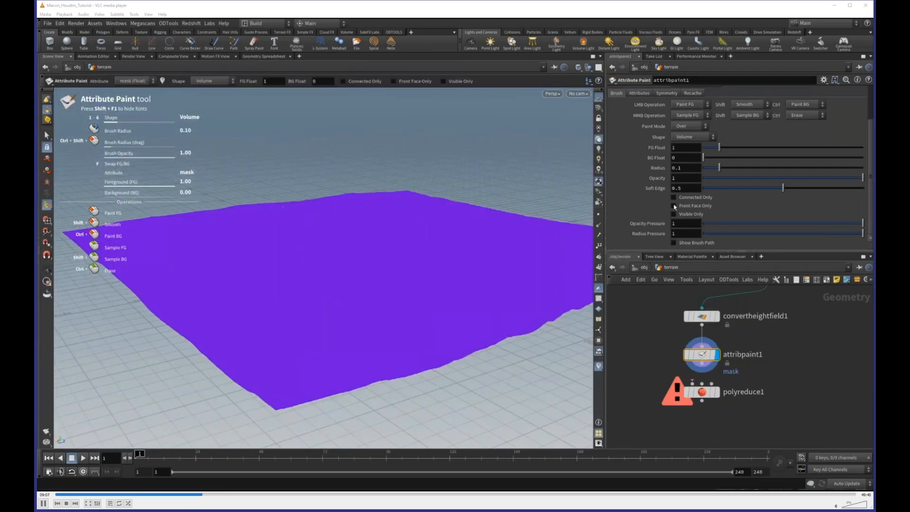
# Step: Rename the Attribute Paint node's painted attribute to retention and return to its brush settings
pyautogui.click(646, 97)
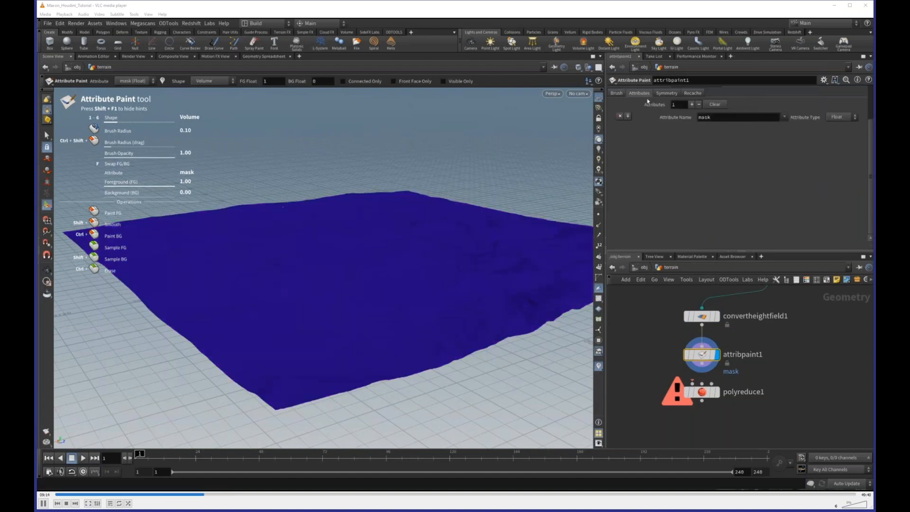
pyautogui.doubleClick(721, 117)
pyautogui.write('retention')
pyautogui.press('Return')
pyautogui.click(616, 92)
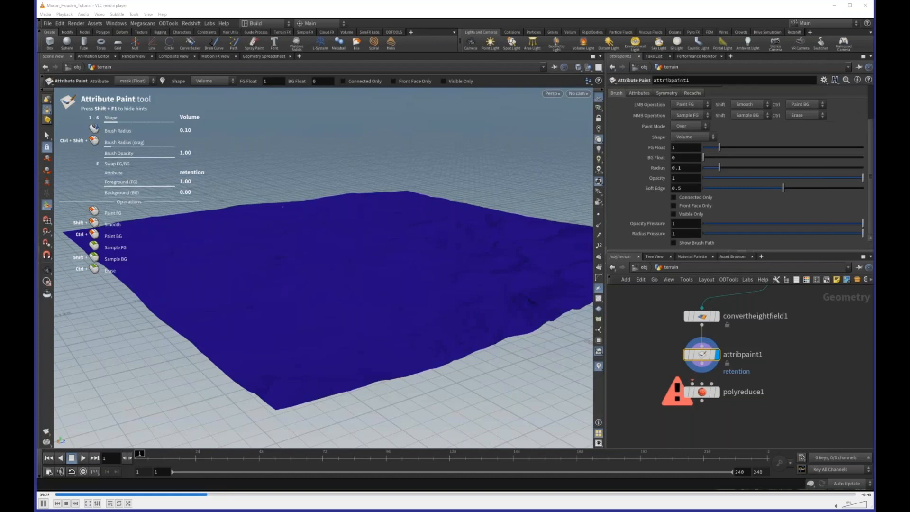
# Step: Paint retention strokes across the terrain with a foreground value of about 0.88 and a brush radius of 489.73
pyautogui.press('space')
pyautogui.moveTo(290, 261); pyautogui.dragTo(321, 349)
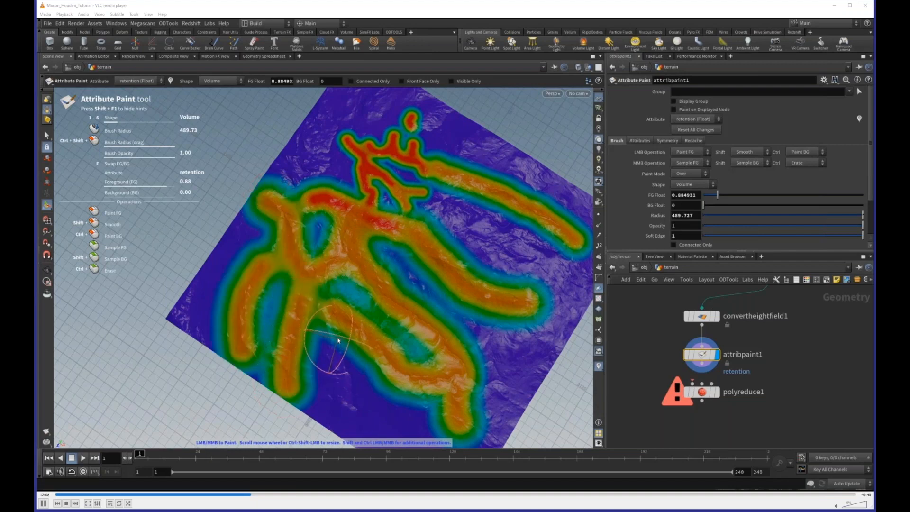
pyautogui.moveTo(332, 332)
pyautogui.mouseDown()
pyautogui.moveTo(349, 400)
pyautogui.moveTo(374, 427)
pyautogui.mouseUp()
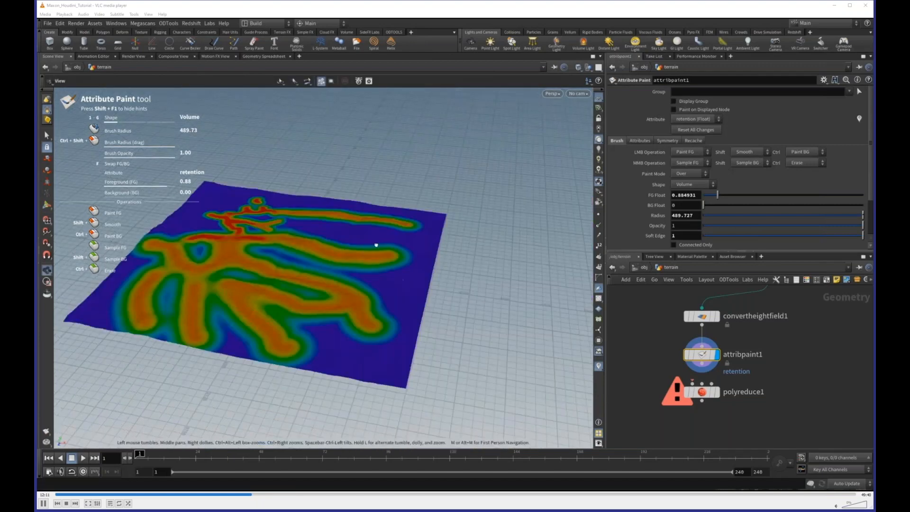
# Step: Paint retention at the terrain's bare corner and enlarge the brush radius to 1085.58
pyautogui.moveTo(376, 245); pyautogui.dragTo(311, 306)
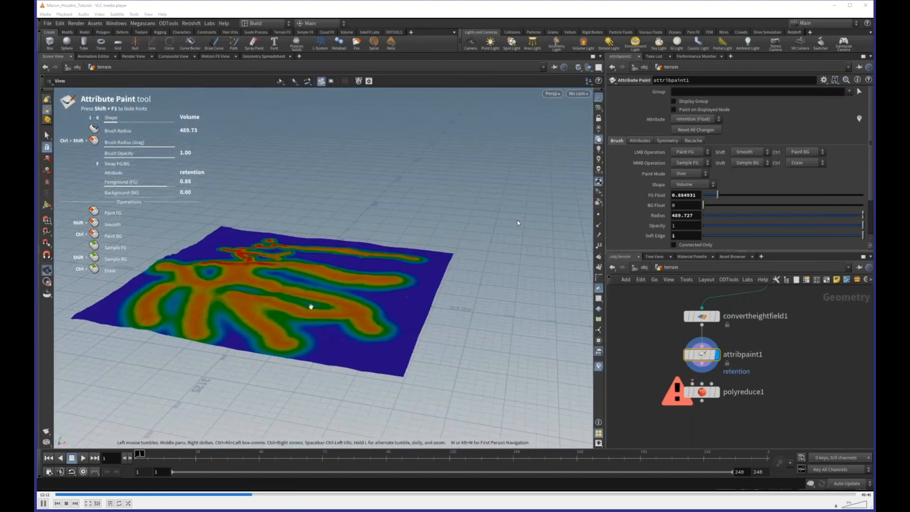
pyautogui.moveTo(311, 306); pyautogui.dragTo(398, 353, button='middle')
pyautogui.moveTo(398, 353); pyautogui.dragTo(311, 230)
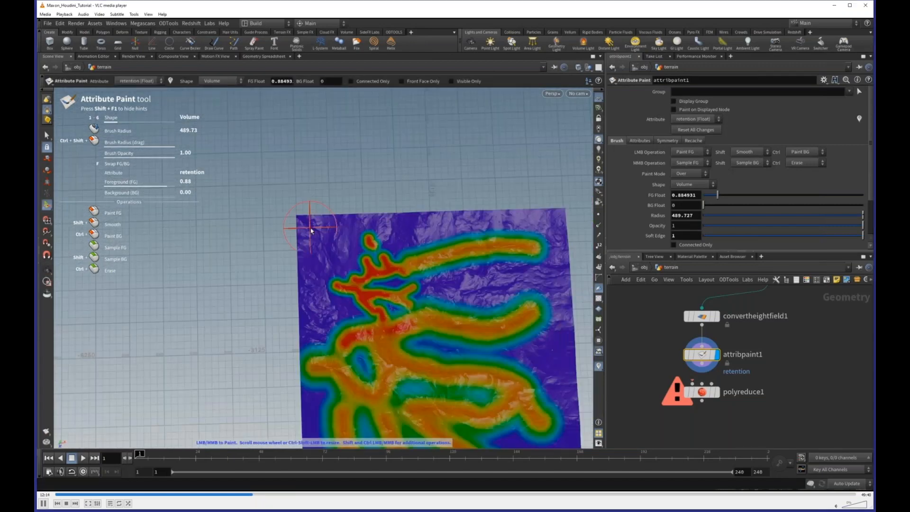
pyautogui.click(311, 231)
pyautogui.scroll(3, 395, 252)
pyautogui.scroll(5, 395, 253)
# Step: Paint broad retention strokes over the thin branching strokes and the gaps around them with a brush radius of 597.56
pyautogui.moveTo(395, 253); pyautogui.dragTo(305, 199, button='middle')
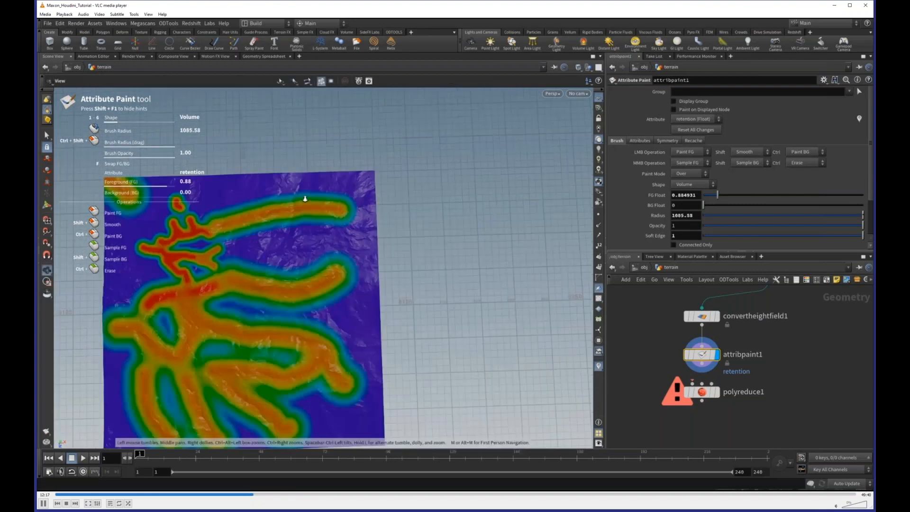
pyautogui.moveTo(304, 198); pyautogui.dragTo(258, 192, button='right')
pyautogui.moveTo(257, 192); pyautogui.dragTo(318, 266, button='middle')
pyautogui.moveTo(318, 266); pyautogui.dragTo(290, 254)
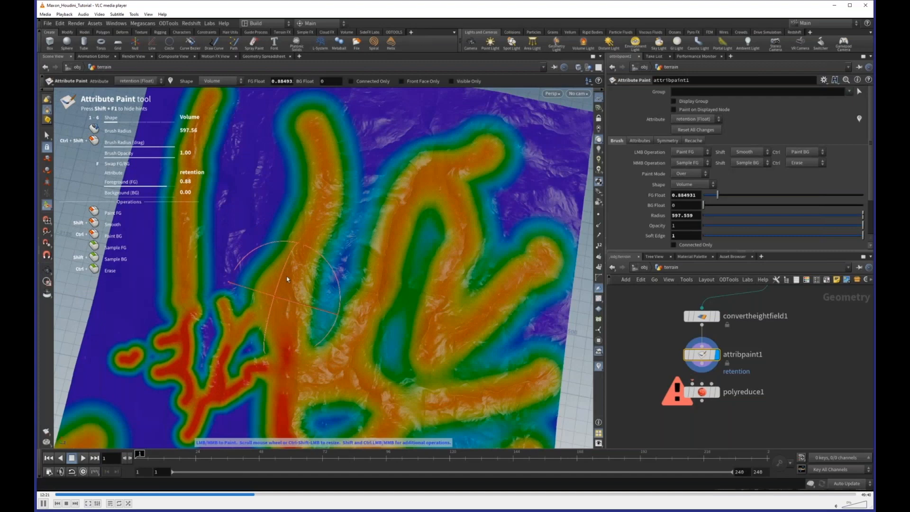
pyautogui.moveTo(220, 261); pyautogui.dragTo(312, 308, button='middle')
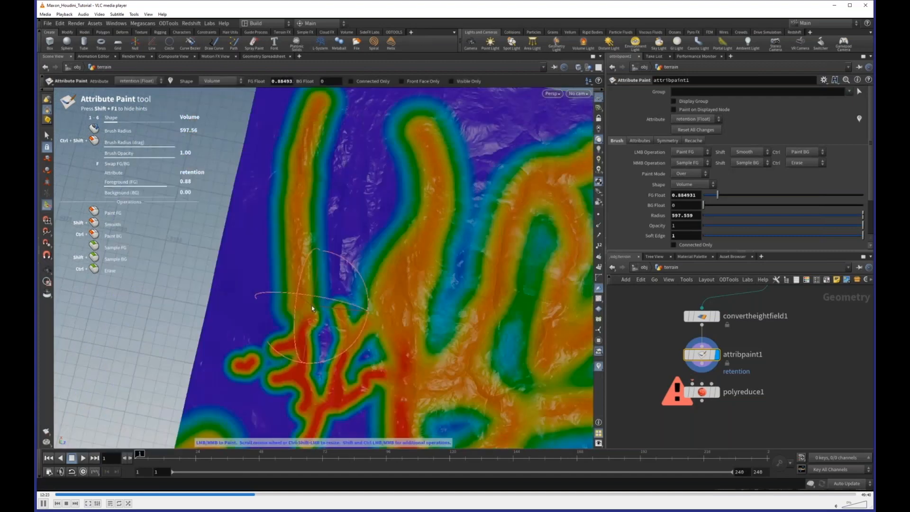
pyautogui.click(312, 308)
pyautogui.press('space')
pyautogui.moveTo(433, 356); pyautogui.dragTo(378, 274, button='middle')
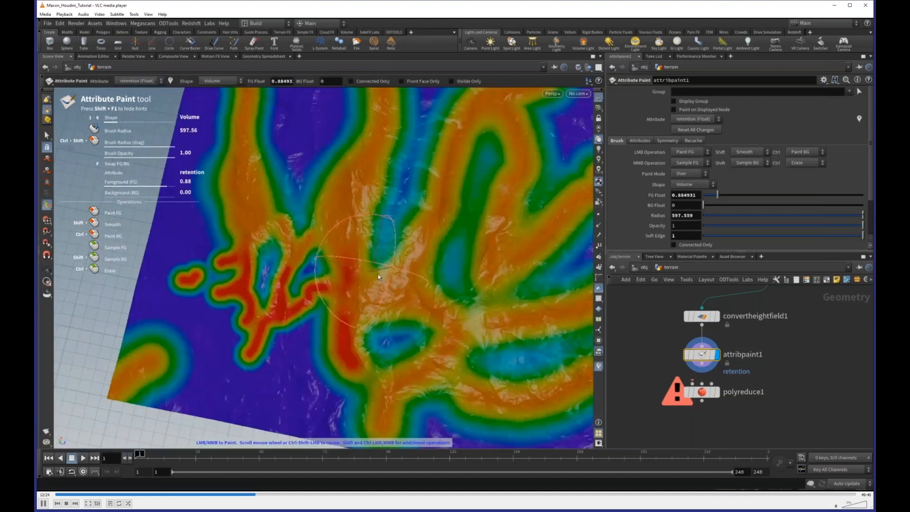
pyautogui.moveTo(233, 308)
pyautogui.mouseDown()
pyautogui.moveTo(193, 305)
pyautogui.moveTo(193, 315)
pyautogui.moveTo(223, 254)
pyautogui.moveTo(417, 305)
pyautogui.mouseUp()
pyautogui.press('space')
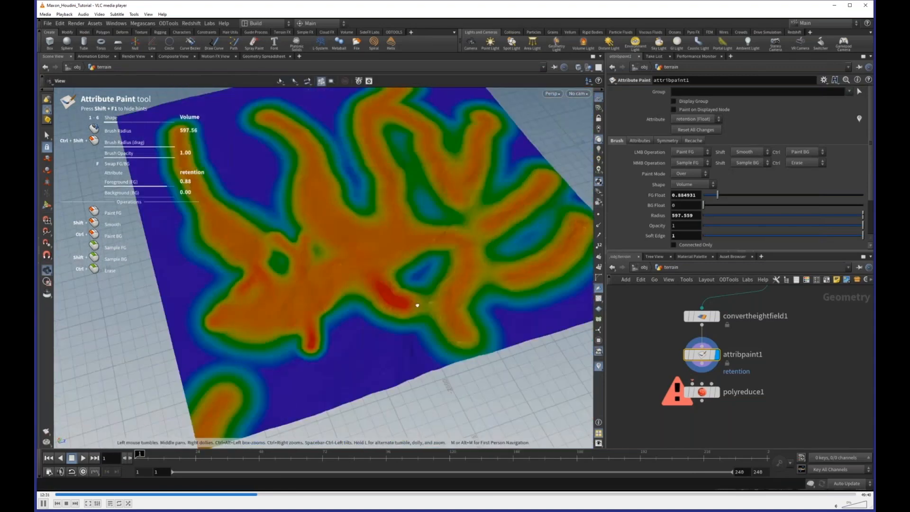
# Step: Reduce the brush radius to 401.35 and extend the retention painting into bare areas along the terrain's edges and corners
pyautogui.moveTo(417, 305); pyautogui.dragTo(485, 302, button='right')
pyautogui.moveTo(485, 303); pyautogui.dragTo(447, 218, button='middle')
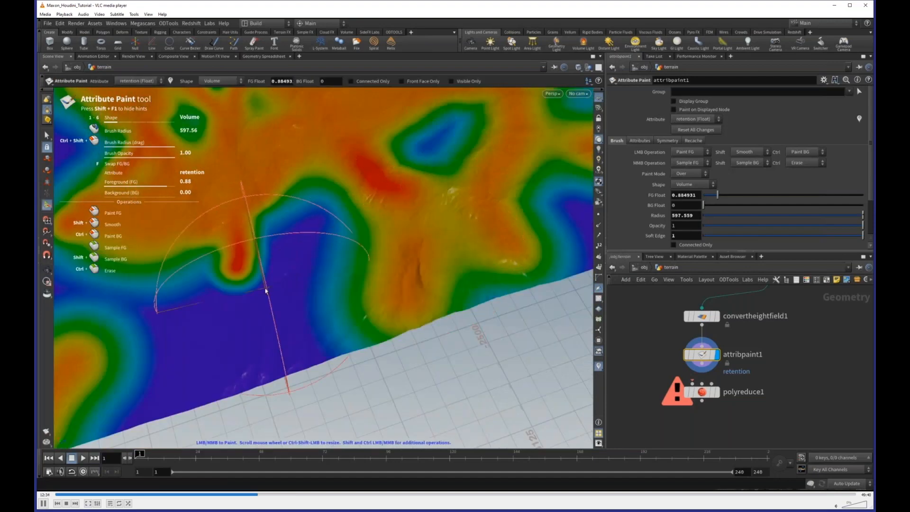
pyautogui.scroll(-4, 266, 290)
pyautogui.press('space')
pyautogui.moveTo(268, 217); pyautogui.dragTo(377, 359)
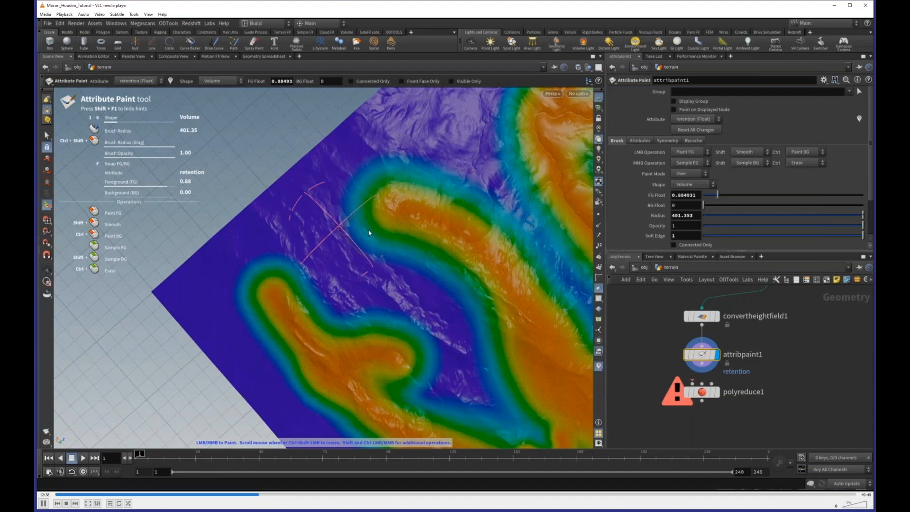
pyautogui.moveTo(475, 230)
pyautogui.mouseDown()
pyautogui.moveTo(356, 246)
pyautogui.moveTo(246, 390)
pyautogui.moveTo(408, 256)
pyautogui.moveTo(374, 194)
pyautogui.moveTo(341, 165)
pyautogui.moveTo(309, 230)
pyautogui.mouseUp()
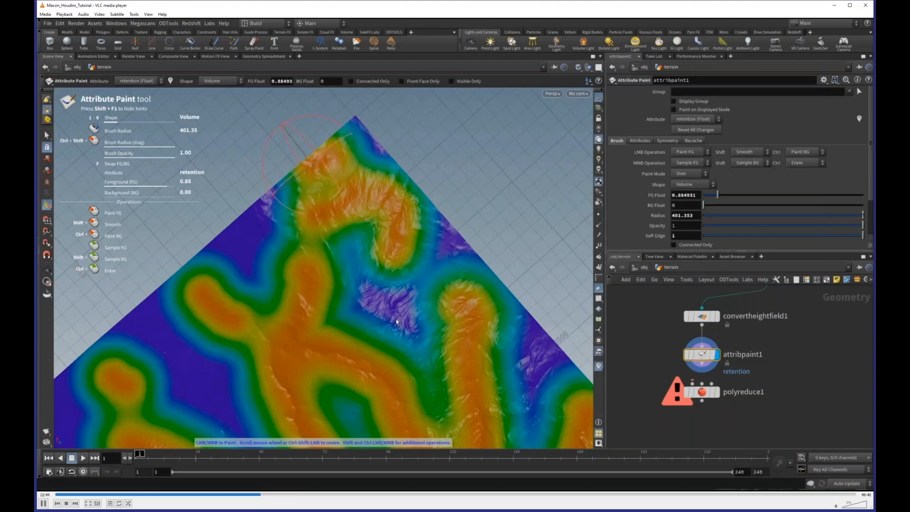
pyautogui.moveTo(396, 321); pyautogui.dragTo(492, 216)
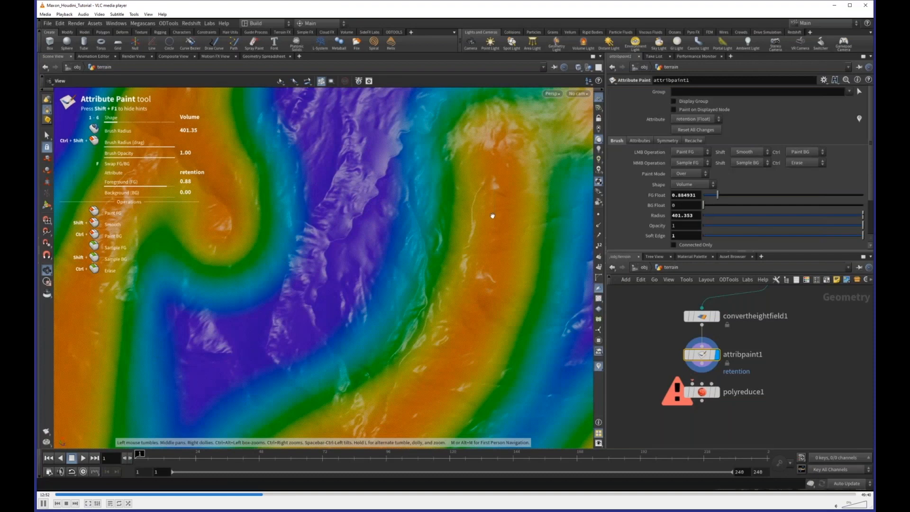
# Step: Paint a narrow retention stroke through the bare area between two painted bands with a brush radius of 163.91
pyautogui.press('Return')
pyautogui.scroll(-5, 406, 140)
pyautogui.moveTo(406, 140)
pyautogui.mouseDown()
pyautogui.moveTo(363, 231)
pyautogui.moveTo(286, 298)
pyautogui.mouseUp()
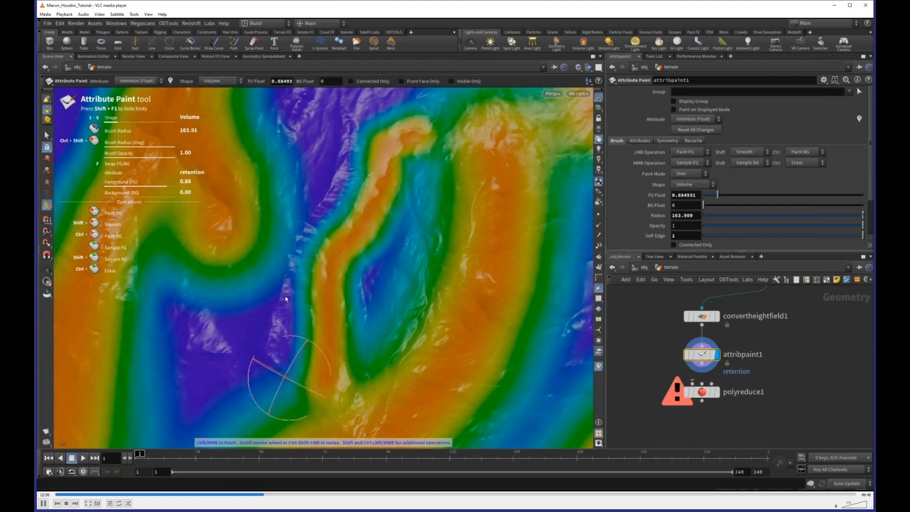
pyautogui.press('Escape')
pyautogui.moveTo(408, 217)
pyautogui.mouseDown()
pyautogui.moveTo(448, 302)
pyautogui.moveTo(425, 201)
pyautogui.mouseUp()
pyautogui.press('Return')
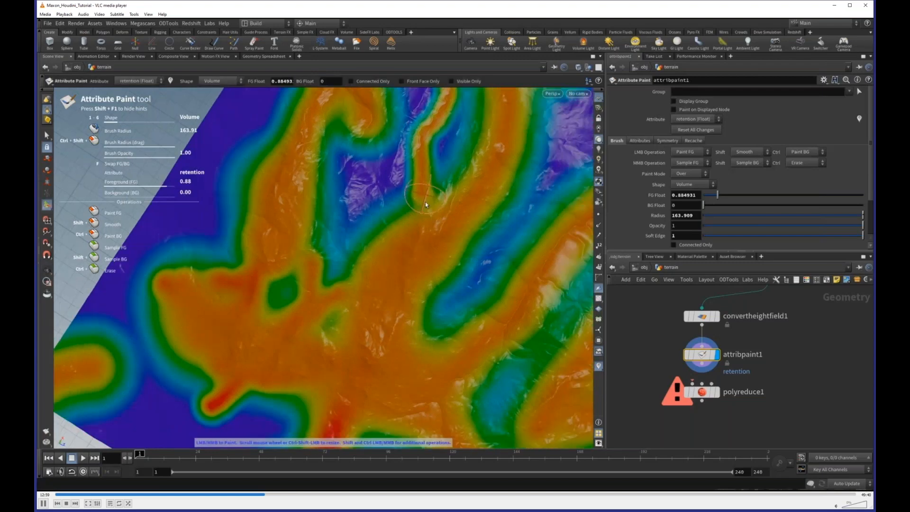
pyautogui.press('Escape')
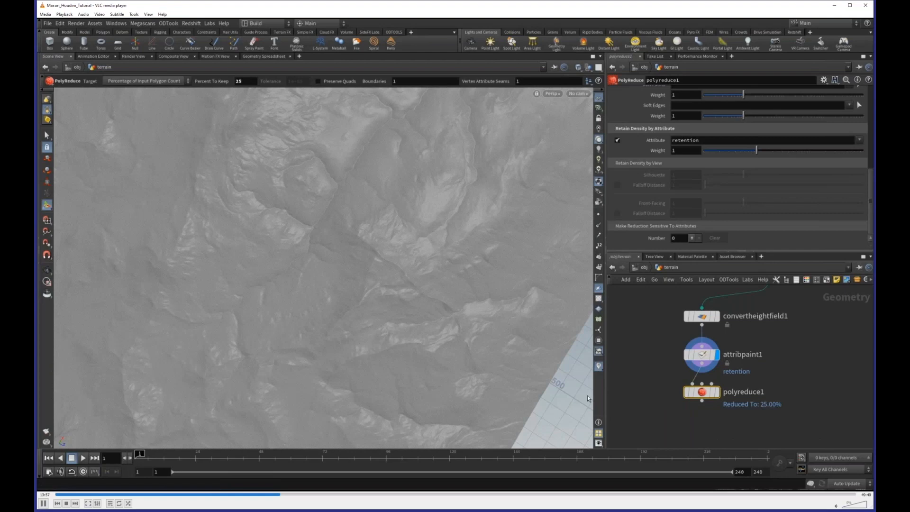
# Step: Show the terrain's wireframe and check the geometry info of the Attribute Paint and PolyReduce nodes
pyautogui.hotkey('shift', 'w')
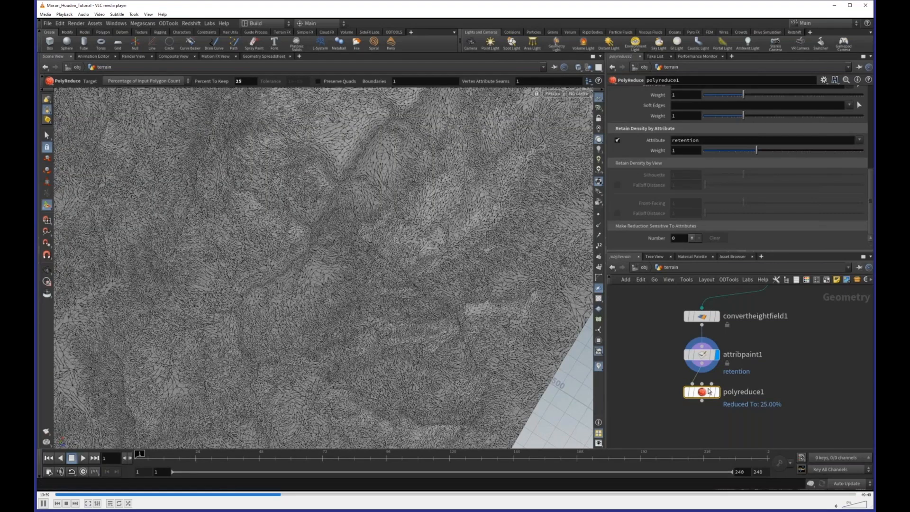
pyautogui.middleClick(707, 355)
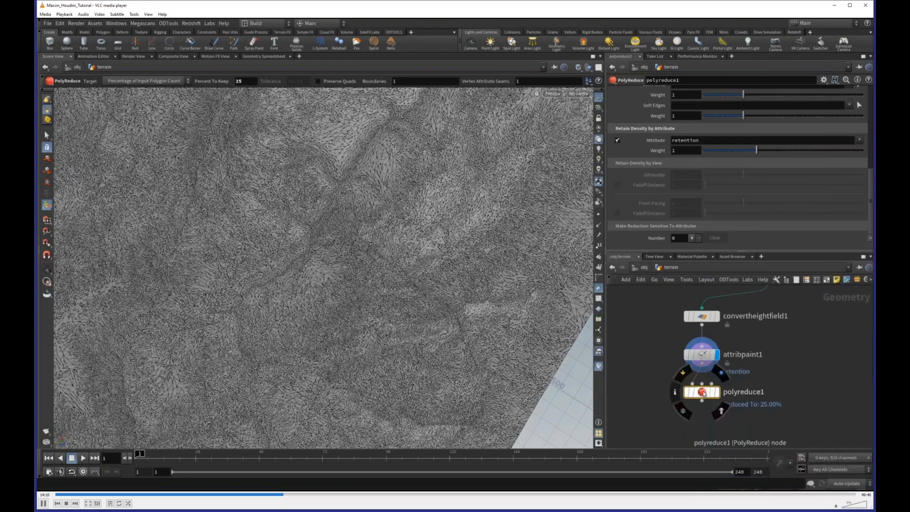
pyautogui.middleClick(703, 394)
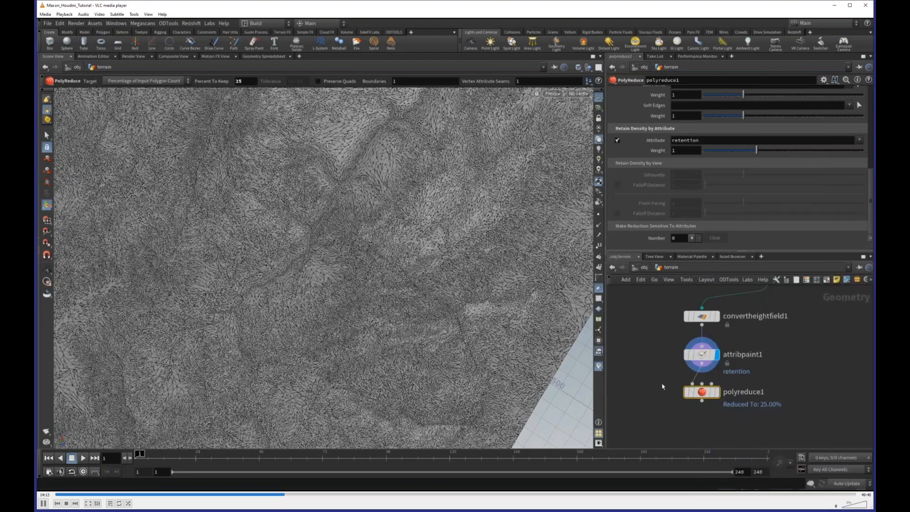
pyautogui.moveTo(656, 381); pyautogui.dragTo(763, 418)
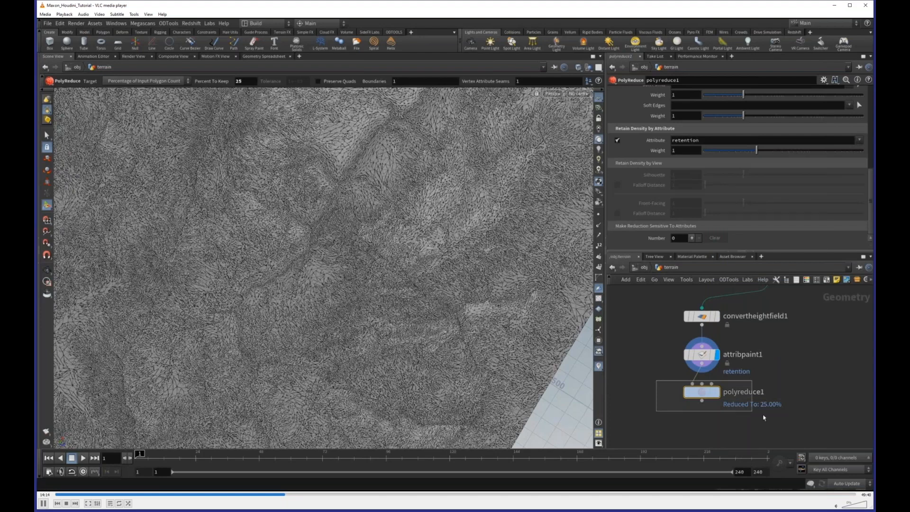
pyautogui.moveTo(763, 417); pyautogui.dragTo(764, 417)
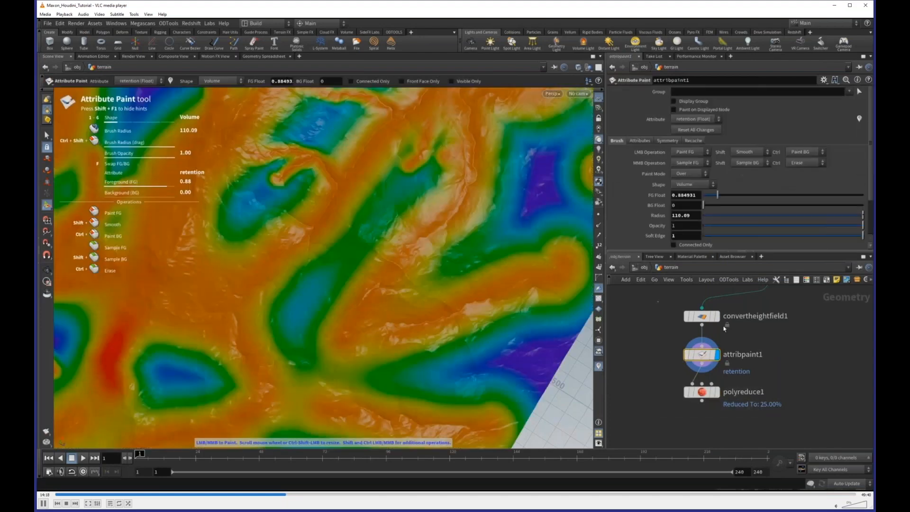
pyautogui.moveTo(657, 302); pyautogui.dragTo(761, 332)
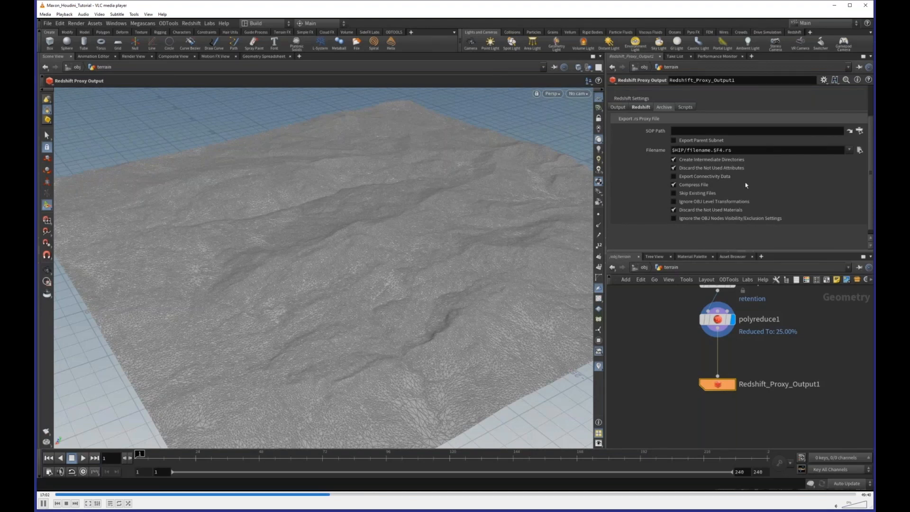
pyautogui.click(599, 352)
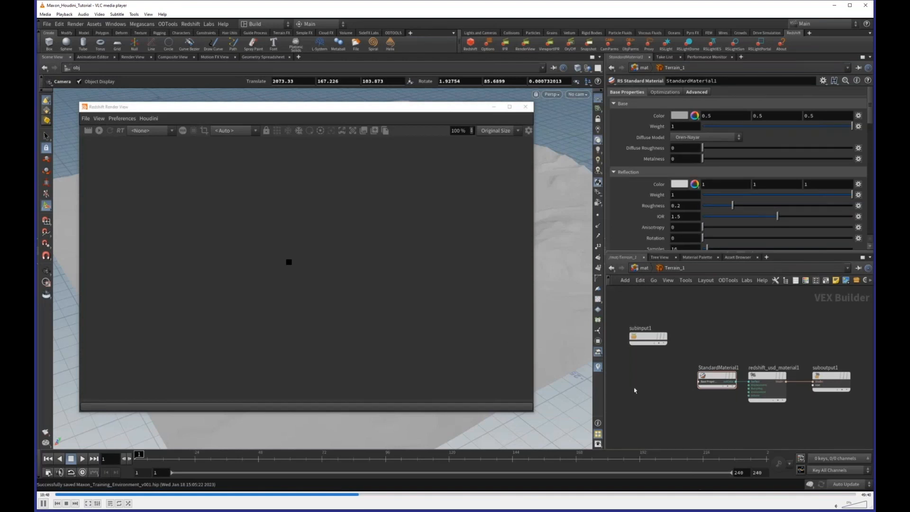
pyautogui.press('Tab')
pyautogui.press('Escape')
pyautogui.press('Tab')
pyautogui.write('file')
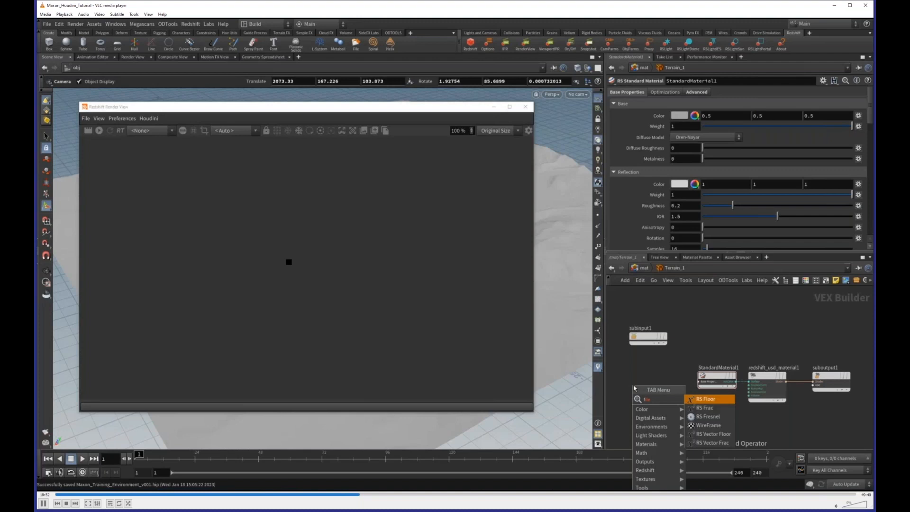
pyautogui.press('Escape')
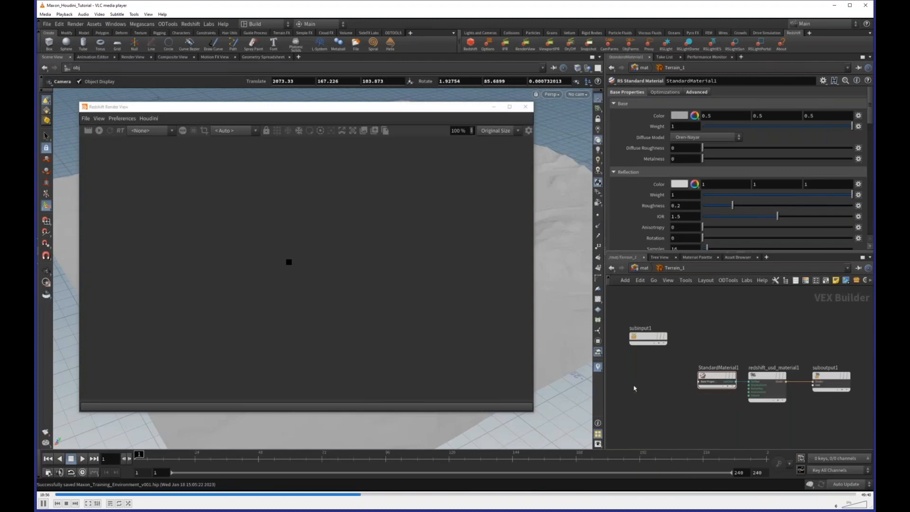
# Step: Add an RS Texture node beside the StandardMaterial node in the Terrain_1 material network
pyautogui.press('Tab')
pyautogui.write('file')
pyautogui.press('BackSpace')
pyautogui.write('fi')
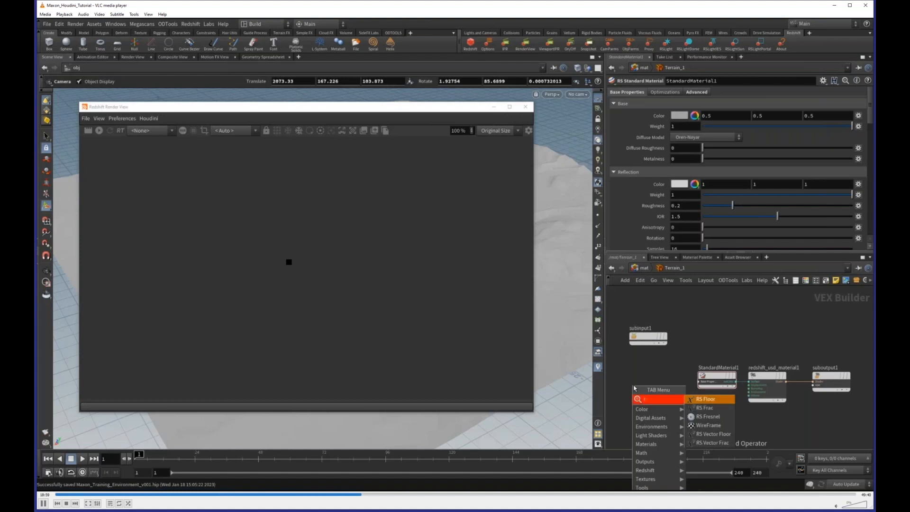
pyautogui.press('BackSpace')
pyautogui.write('tex')
pyautogui.press('Return')
pyautogui.click(638, 380)
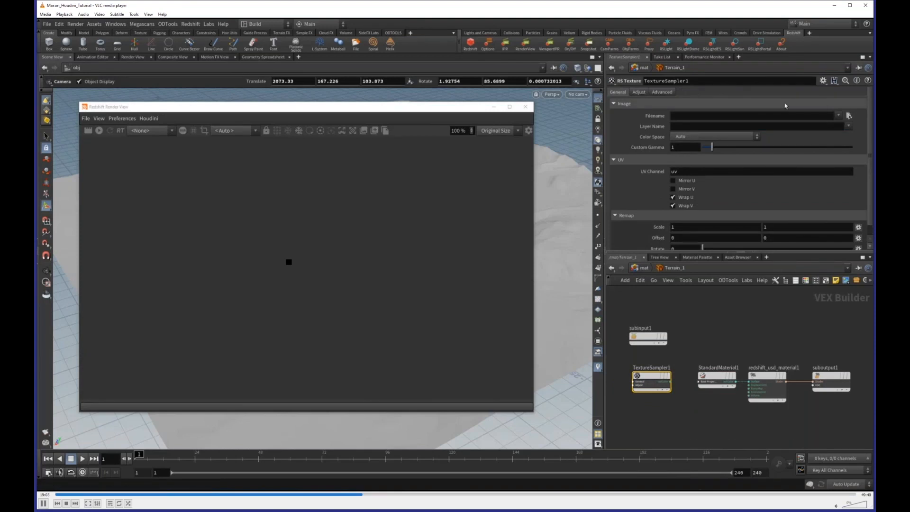
# Step: Load $hip/tex/Var_01/terrain_albedo.exr as the image of the TextureSampler1 node
pyautogui.click(733, 115)
pyautogui.write('$hip/tex/')
pyautogui.press('Return')
pyautogui.moveTo(403, 108); pyautogui.dragTo(495, 423)
pyautogui.doubleClick(289, 197)
pyautogui.doubleClick(322, 208)
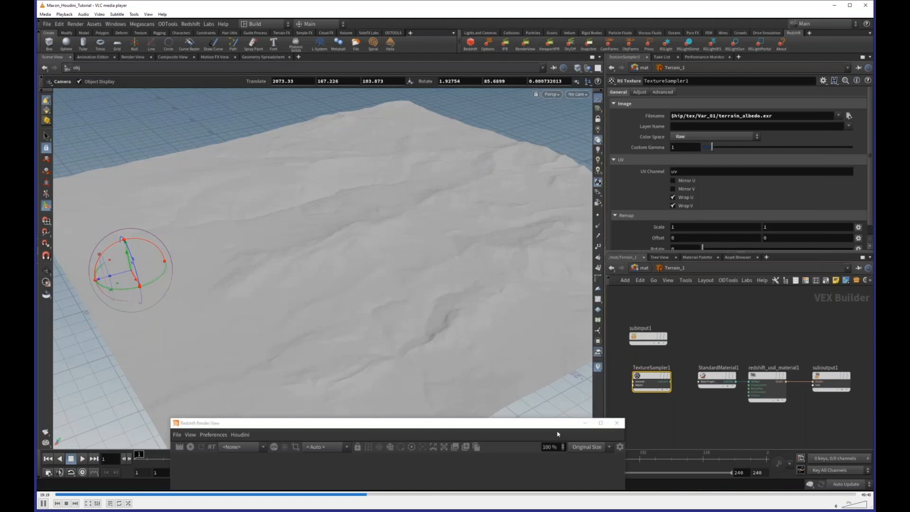
# Step: Duplicate the albedo texture node below the original and load terrain_flow_mask_1.exr from the Var_01 folder into the copy
pyautogui.moveTo(555, 423); pyautogui.dragTo(436, 144)
pyautogui.moveTo(648, 392); pyautogui.dragTo(715, 313, button='middle')
pyautogui.keyDown('alt'); pyautogui.moveTo(716, 301); pyautogui.dragTo(717, 345); pyautogui.keyUp('alt')
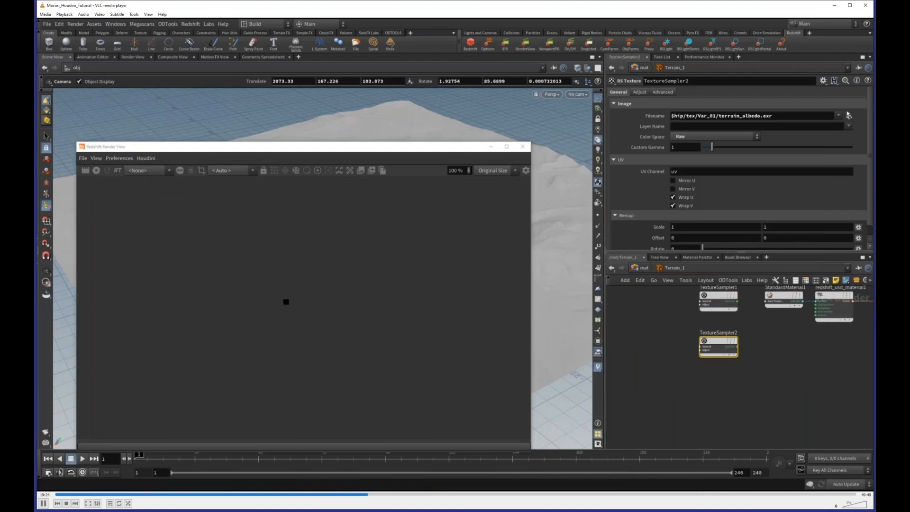
pyautogui.click(848, 115)
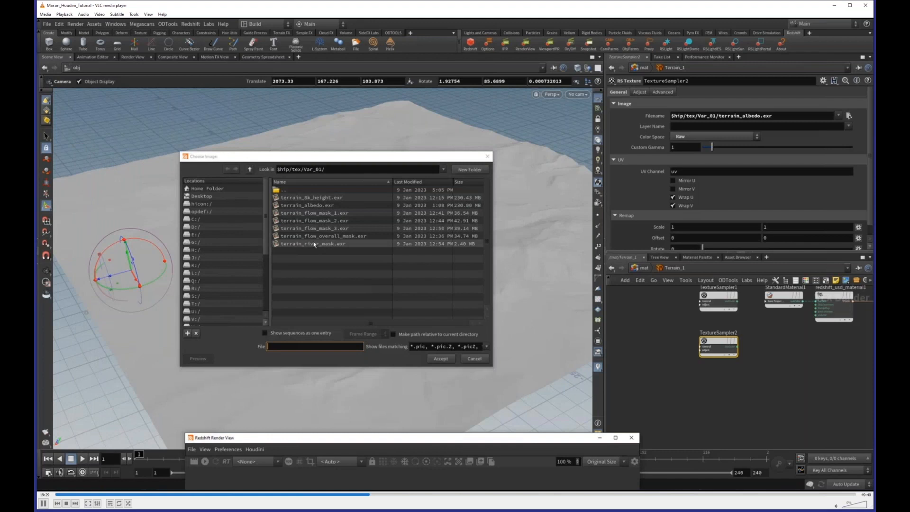
pyautogui.doubleClick(314, 213)
pyautogui.moveTo(718, 346); pyautogui.dragTo(719, 340)
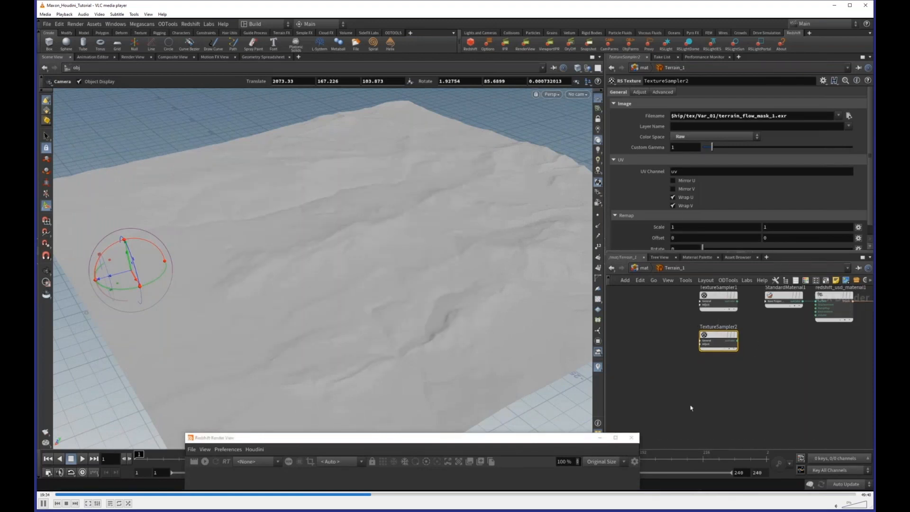
# Step: Copy the flow mask texture node and load terrain_river_mask.exr from the Var_01 folder into the copy
pyautogui.hotkey('ctrl', 'c')
pyautogui.hotkey('ctrl', 'v')
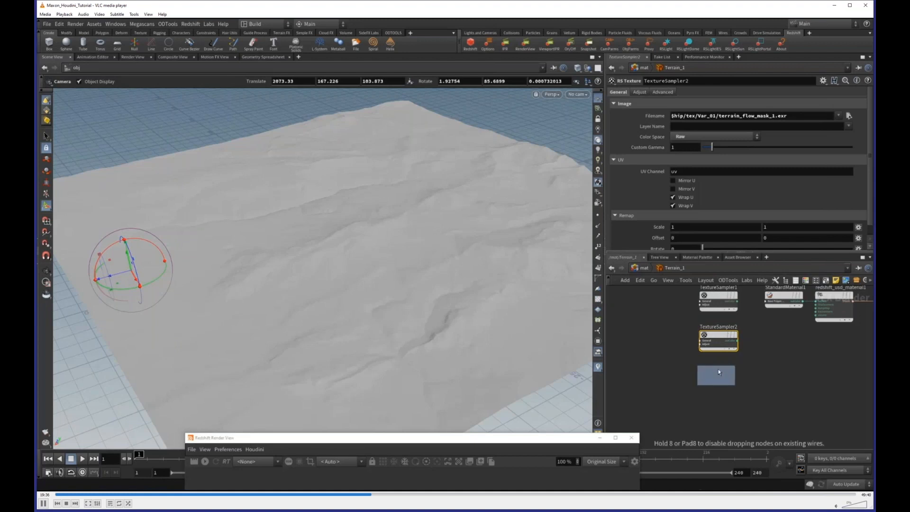
pyautogui.click(718, 369)
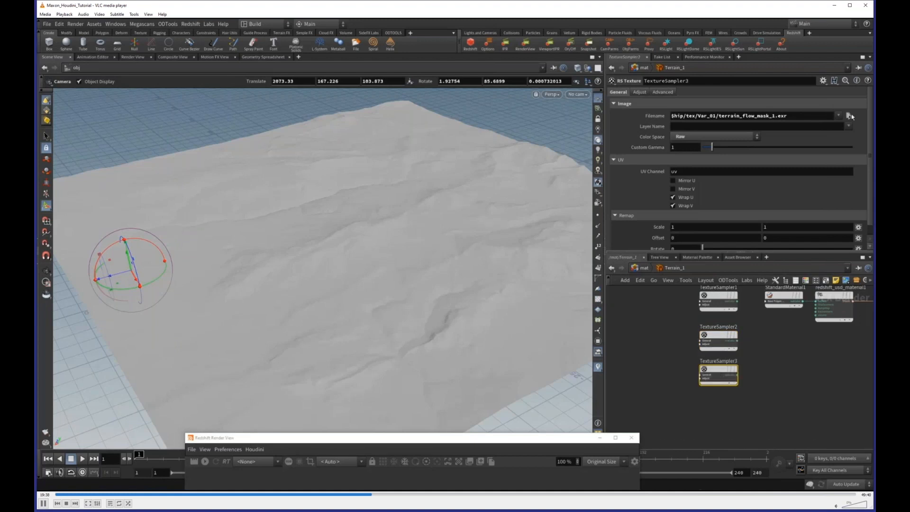
pyautogui.click(849, 116)
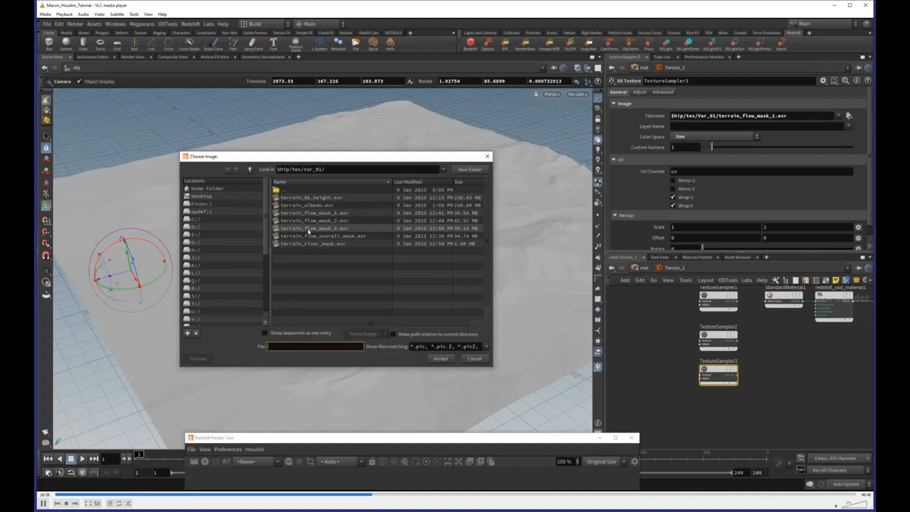
pyautogui.doubleClick(313, 244)
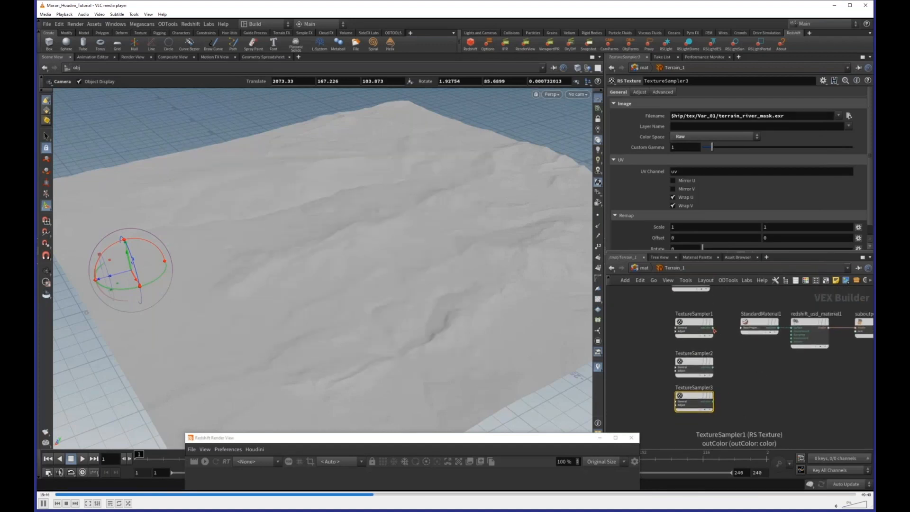
# Step: Connect the albedo texture's outColor to the base color input of the StandardMaterial node
pyautogui.moveTo(714, 330); pyautogui.dragTo(757, 327)
pyautogui.click(756, 331)
pyautogui.moveTo(756, 326)
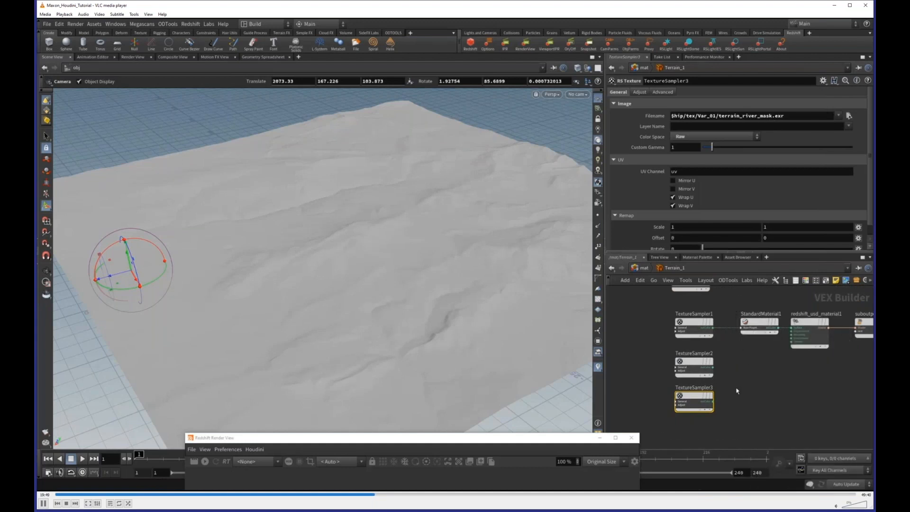
# Step: Set the StandardMaterial's diffuse model to d'Eon Lambertian Spheres
pyautogui.click(759, 326)
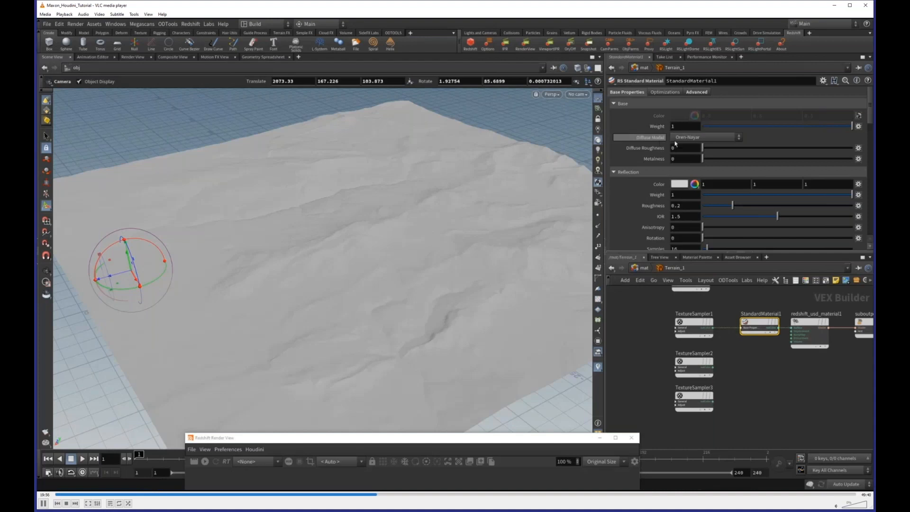
pyautogui.click(691, 139)
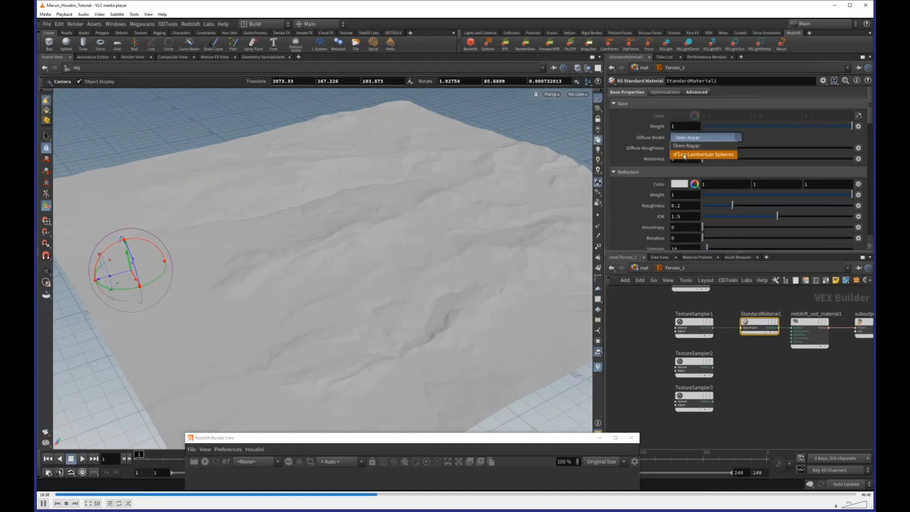
pyautogui.click(683, 156)
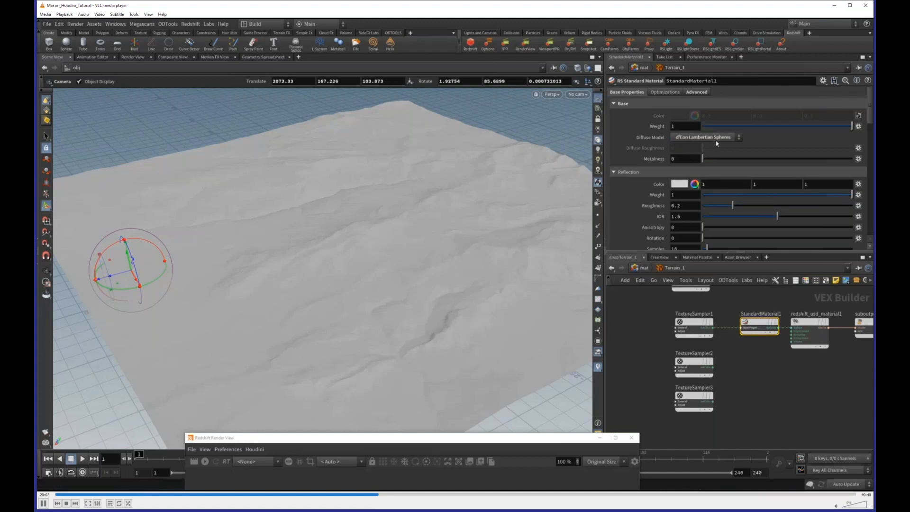
# Step: Set the StandardMaterial's reflection roughness to 0.8 and save the scene
pyautogui.doubleClick(679, 205)
pyautogui.write('8')
pyautogui.press('Return')
pyautogui.scroll(-4, 686, 215)
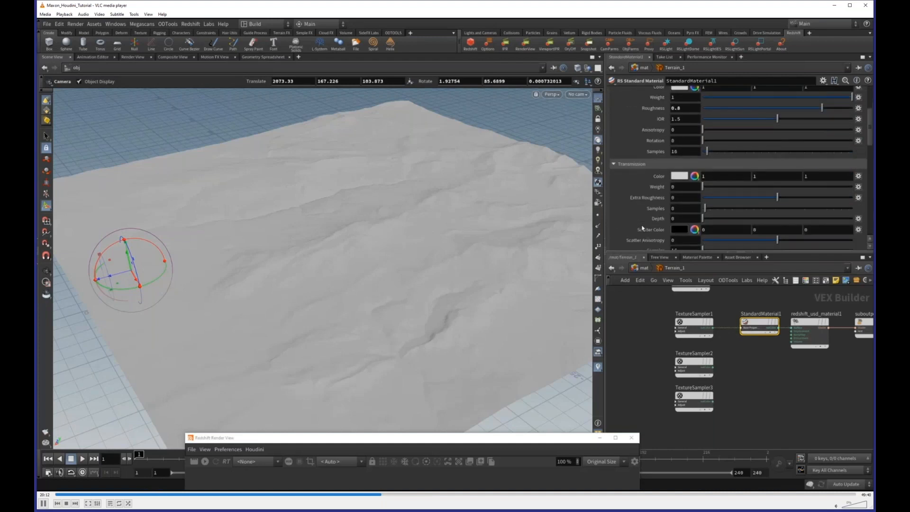
pyautogui.scroll(3, 642, 228)
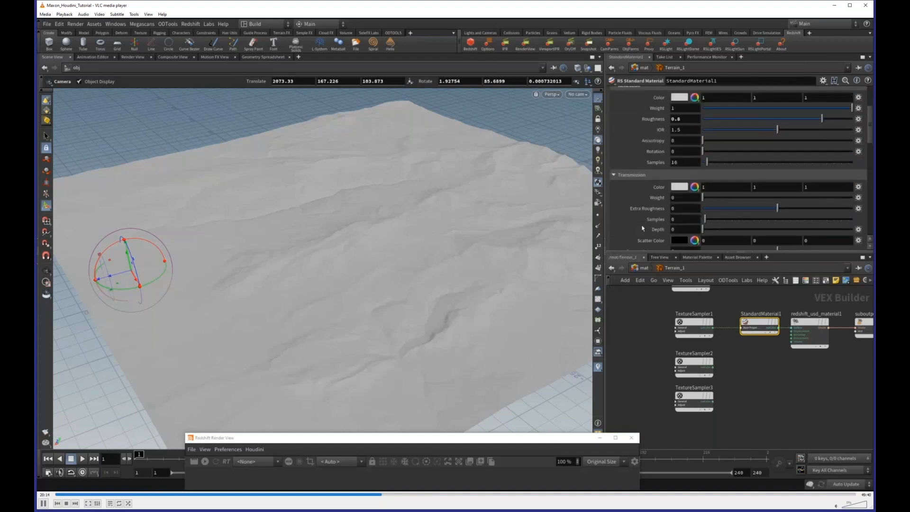
pyautogui.scroll(1, 642, 228)
pyautogui.hotkey('ctrl', 's')
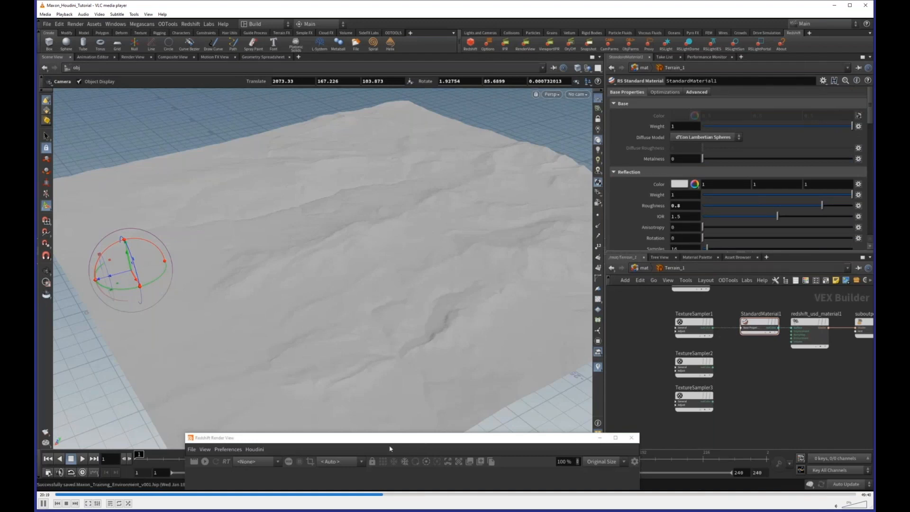
# Step: Return to the mat network level and start an interactive render in the Redshift Render View
pyautogui.click(641, 268)
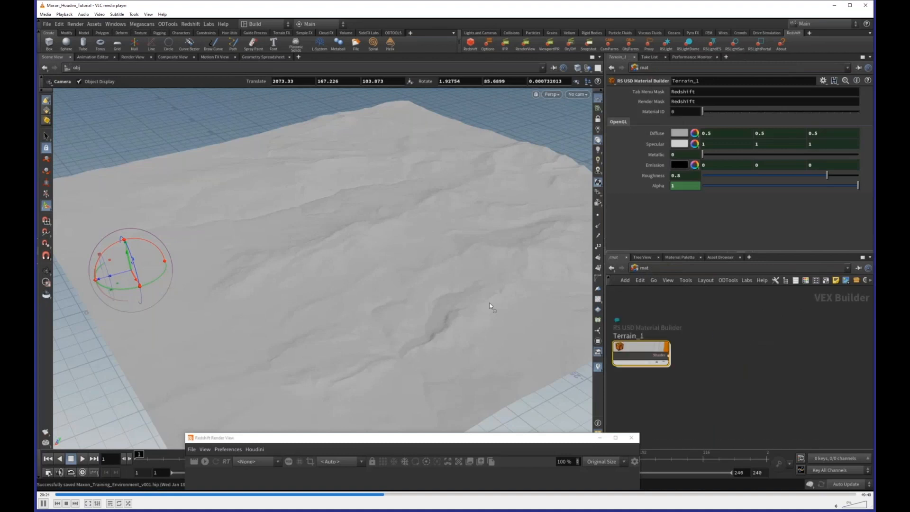
pyautogui.moveTo(490, 305); pyautogui.dragTo(482, 304)
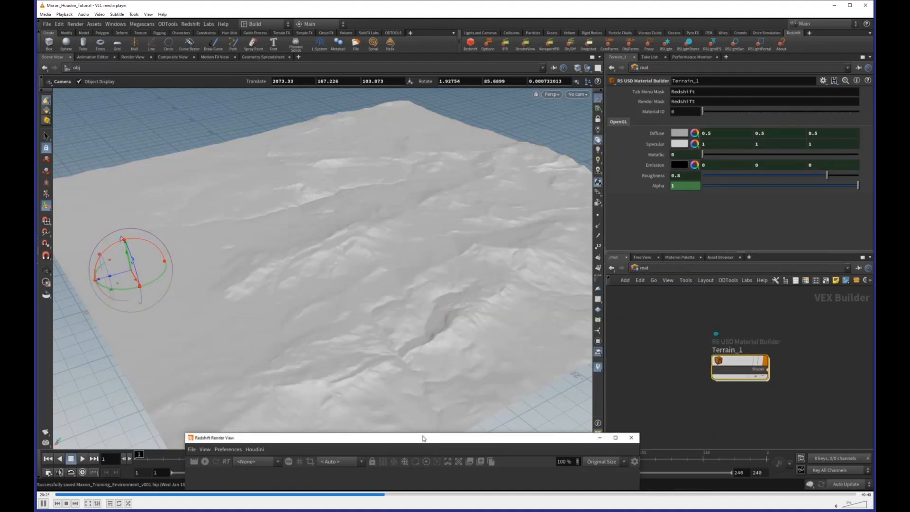
pyautogui.moveTo(422, 437); pyautogui.dragTo(366, 129)
pyautogui.click(150, 153)
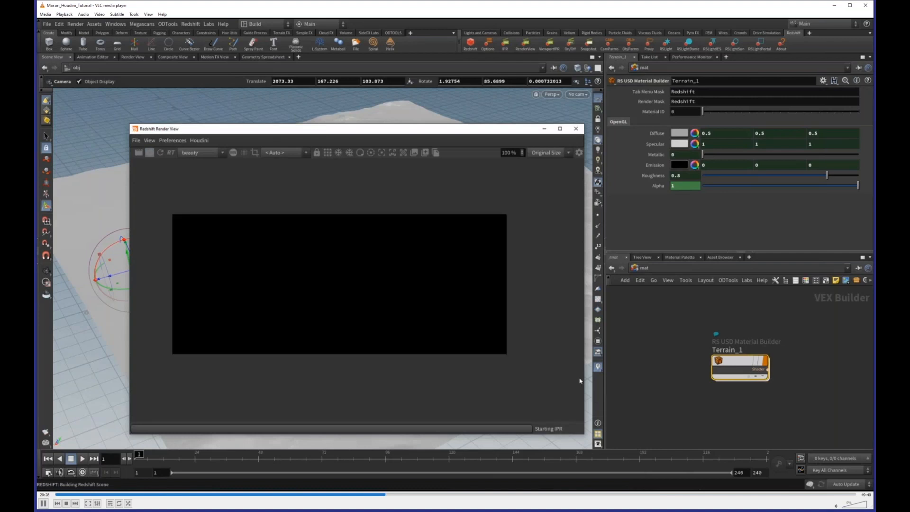
pyautogui.scroll(1, 320, 300)
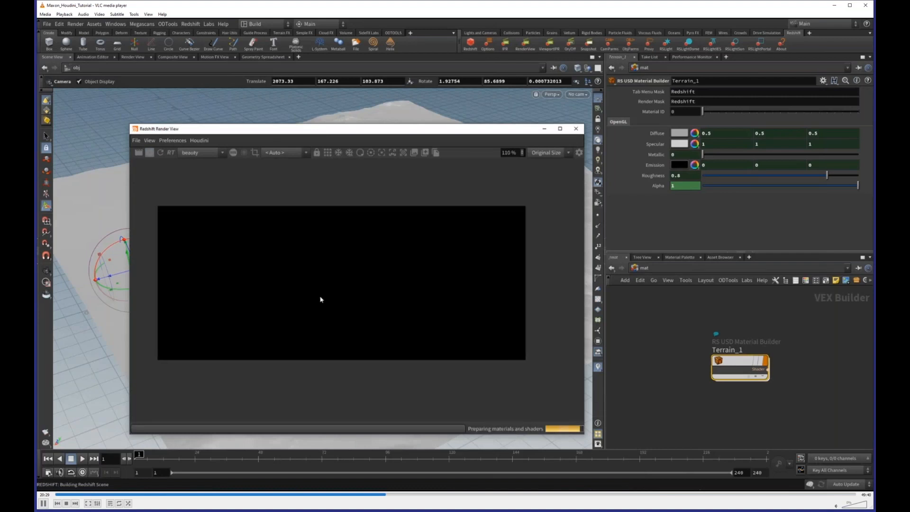
pyautogui.scroll(4, 343, 321)
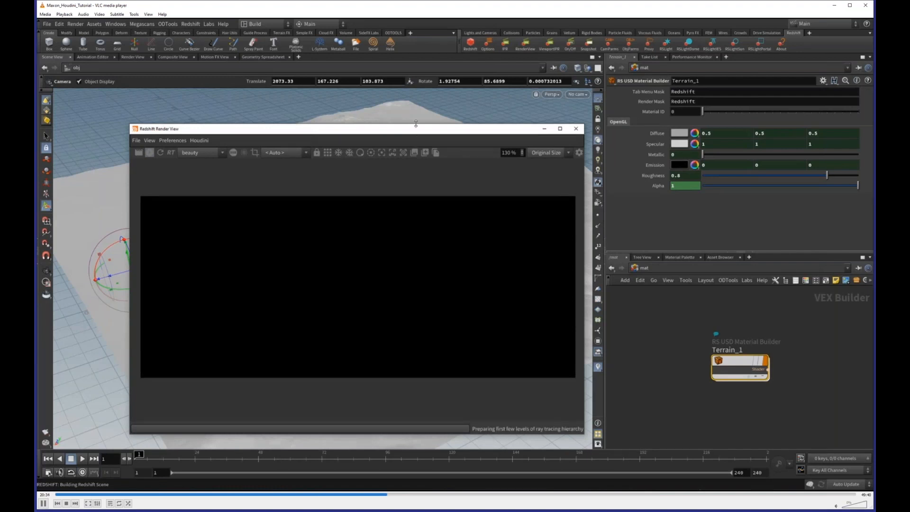
pyautogui.moveTo(415, 123); pyautogui.dragTo(352, 149)
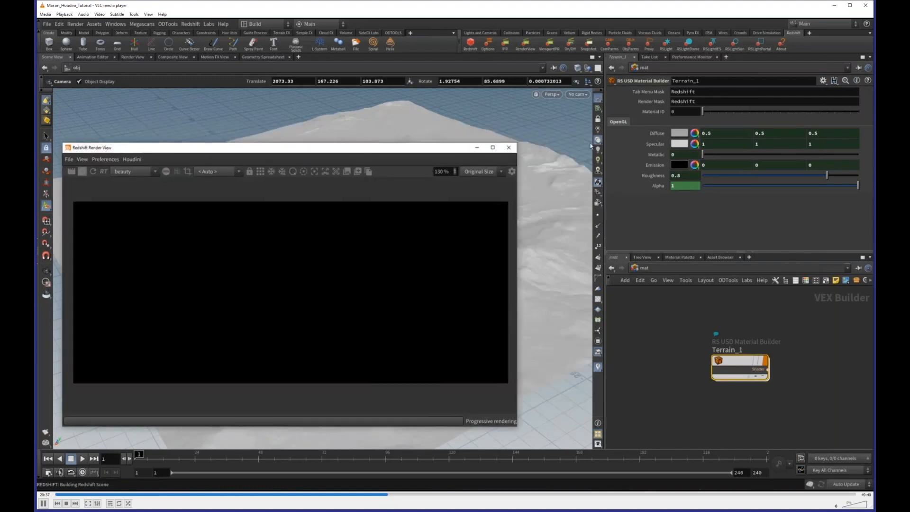
# Step: Look through cam1, lock it to the viewport, and move it up and back to frame the whole terrain from above
pyautogui.click(573, 95)
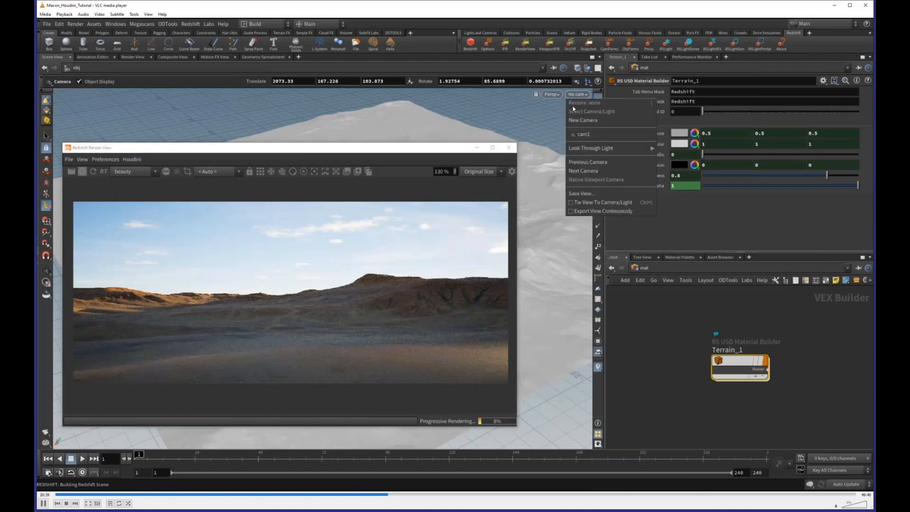
pyautogui.click(579, 136)
pyautogui.moveTo(404, 154); pyautogui.dragTo(692, 192)
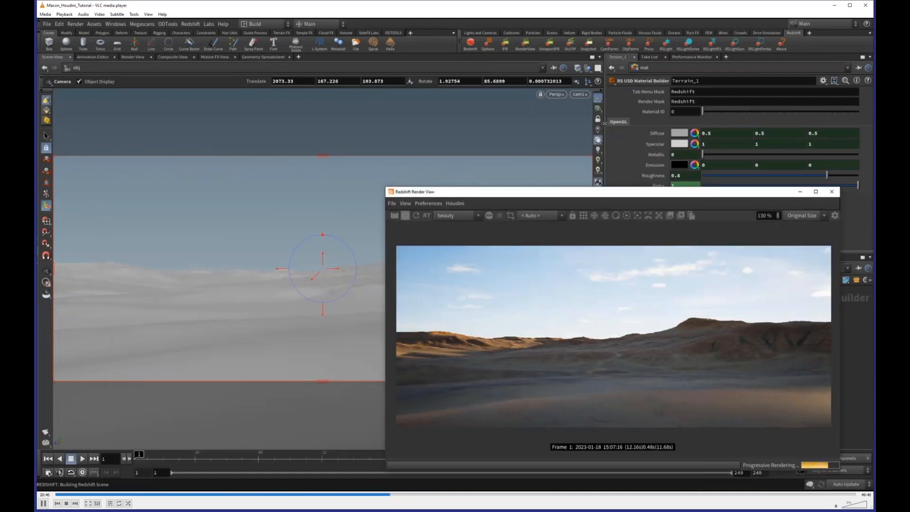
pyautogui.click(571, 143)
pyautogui.press('Escape')
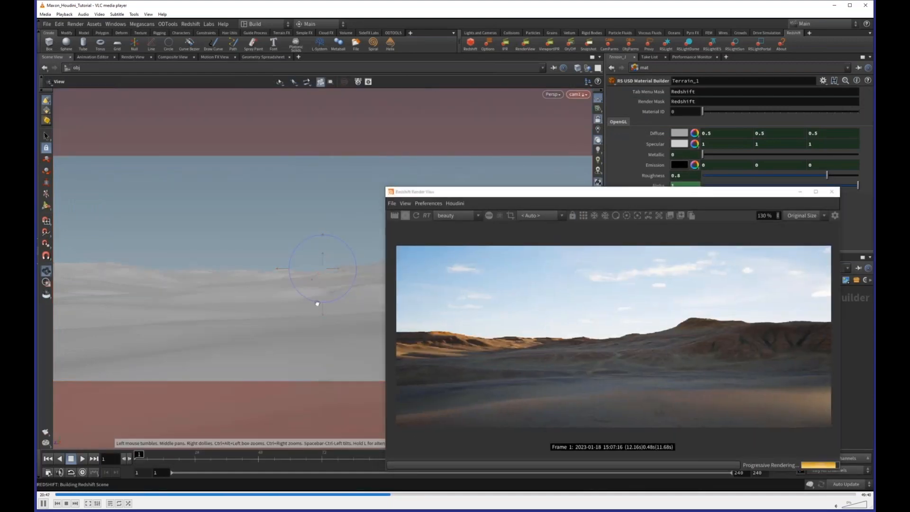
pyautogui.moveTo(324, 324); pyautogui.dragTo(325, 377)
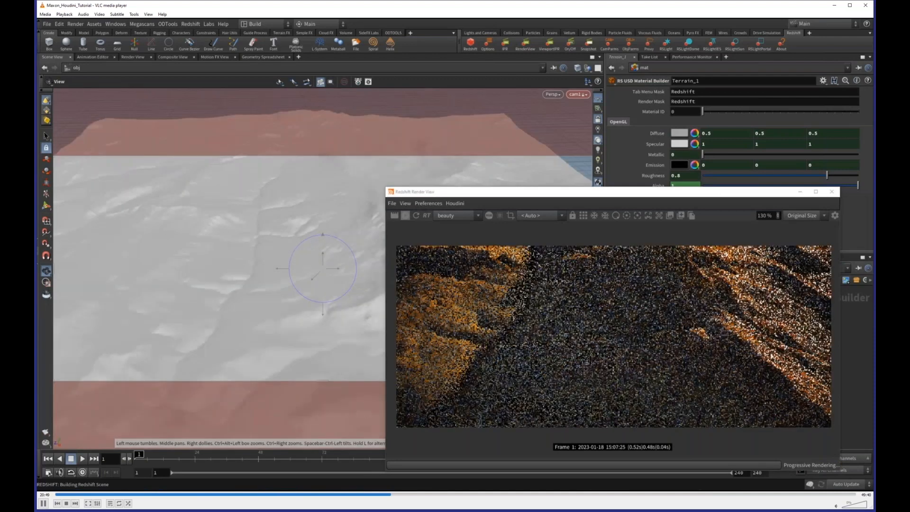
pyautogui.scroll(-3, 323, 268)
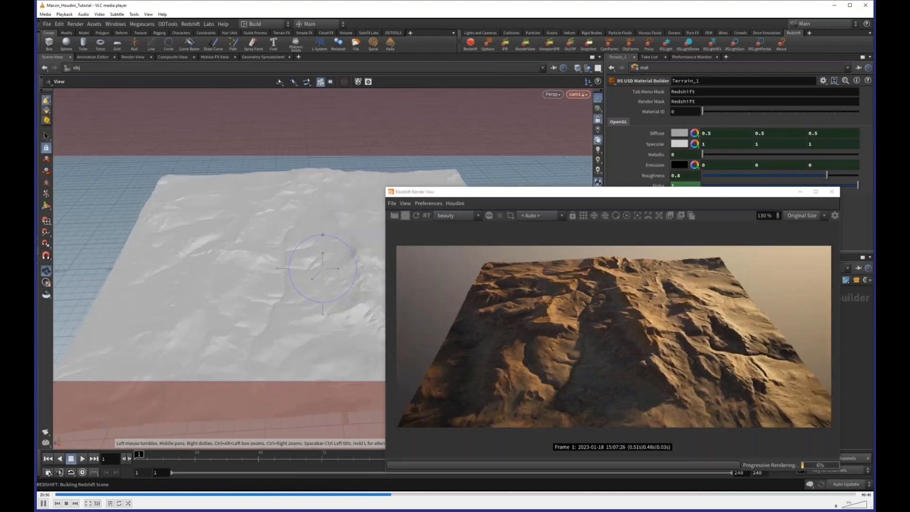
pyautogui.press('Return')
pyautogui.moveTo(674, 190); pyautogui.dragTo(420, 139)
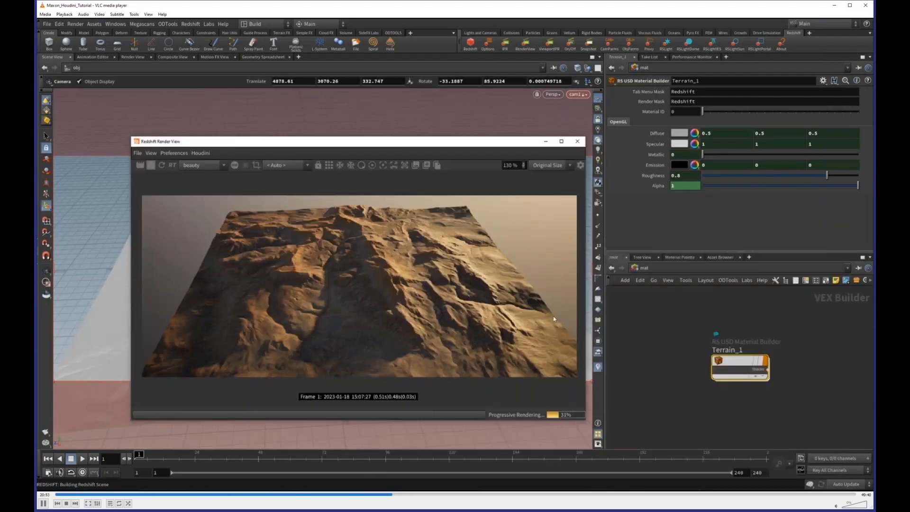
# Step: Reopen the Terrain_1 material network and set the StandardMaterial's diffuse model to Oren-Nayar for comparison in the render
pyautogui.doubleClick(744, 366)
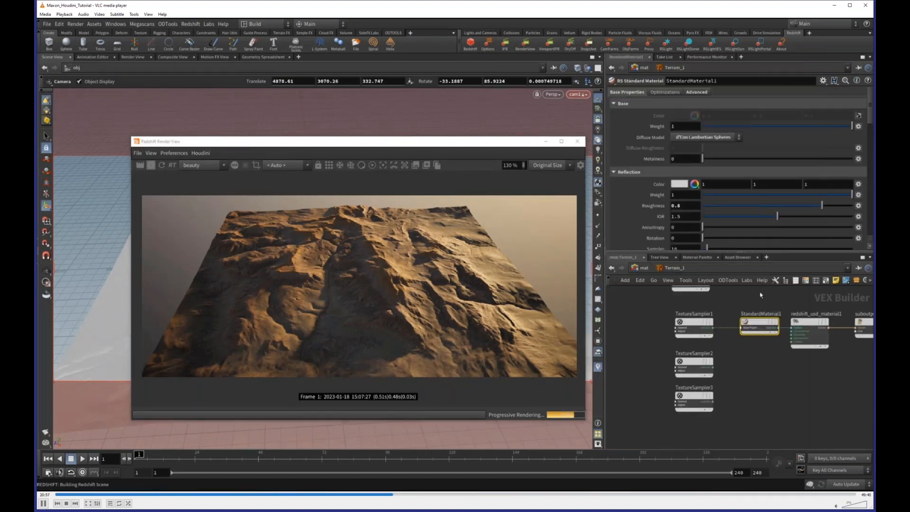
pyautogui.click(716, 139)
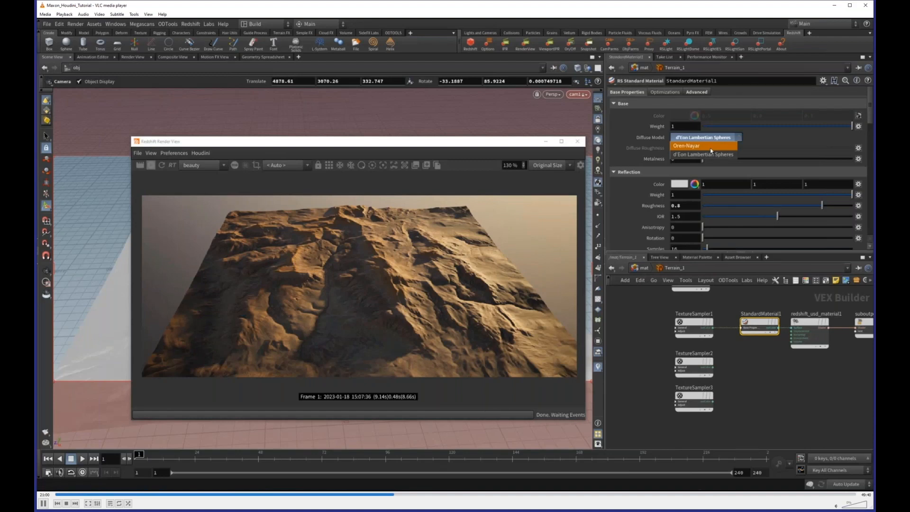
pyautogui.click(710, 148)
pyautogui.scroll(3, 293, 278)
pyautogui.scroll(2, 294, 278)
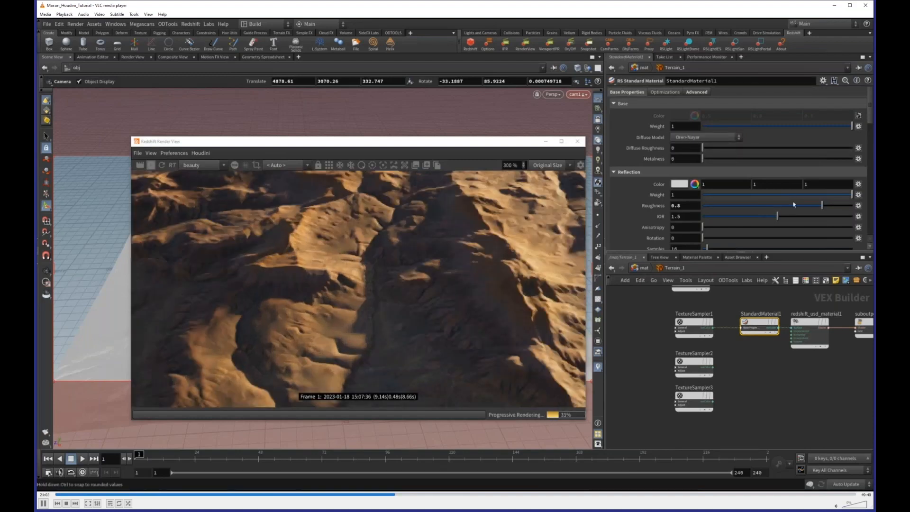
# Step: Try a reflection roughness of 0 on the StandardMaterial and restore it to 0.8
pyautogui.moveTo(687, 207); pyautogui.dragTo(601, 214)
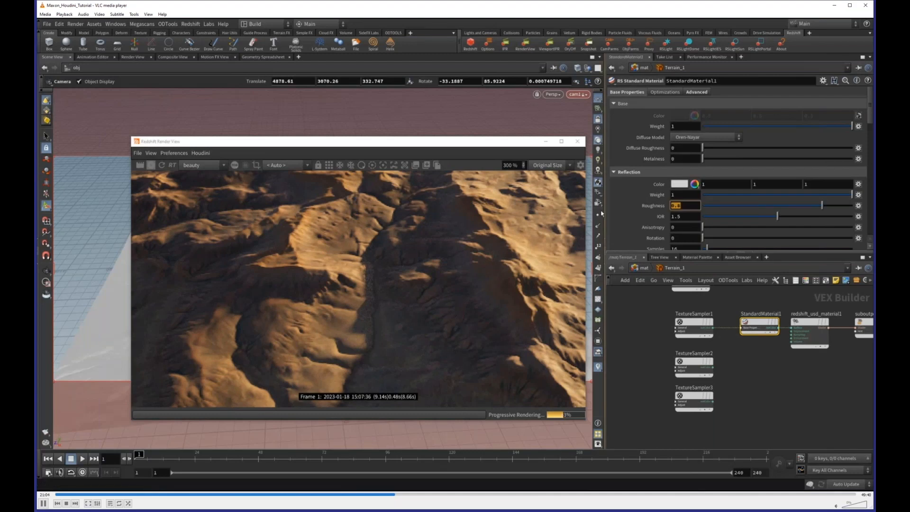
pyautogui.write('0')
pyautogui.press('Return')
pyautogui.scroll(-1, 331, 283)
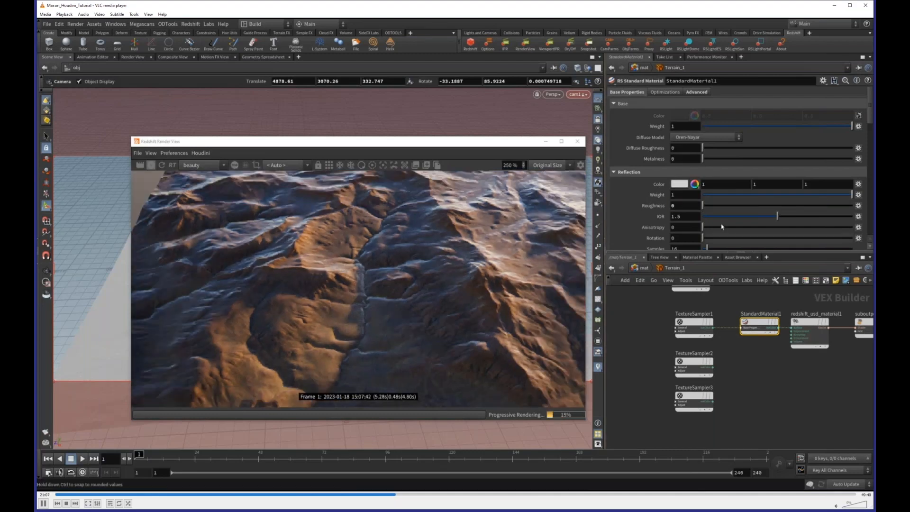
pyautogui.click(690, 206)
pyautogui.write('.8')
pyautogui.press('Return')
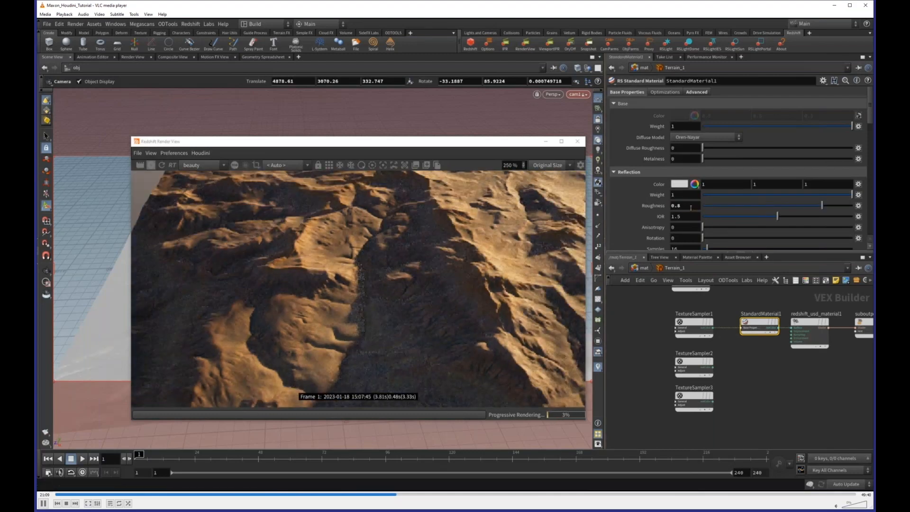
# Step: Set the StandardMaterial's reflection weight to 0 and check the whole terrain in the render
pyautogui.moveTo(685, 195); pyautogui.dragTo(621, 199)
pyautogui.write('0')
pyautogui.press('Return')
pyautogui.scroll(-3, 423, 288)
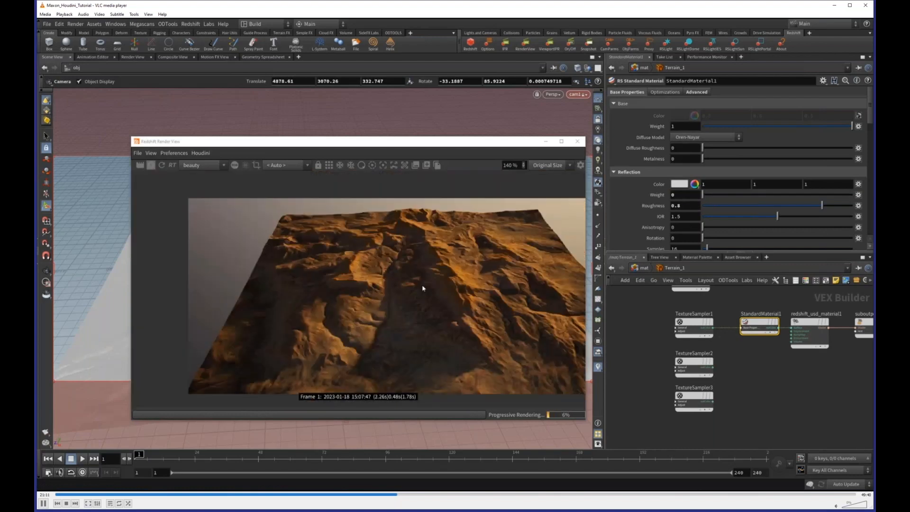
pyautogui.moveTo(422, 288); pyautogui.dragTo(392, 257, button='middle')
# Step: Try the d'Eon Lambertian Spheres diffuse model on the StandardMaterial and switch it back to Oren-Nayar
pyautogui.click(706, 137)
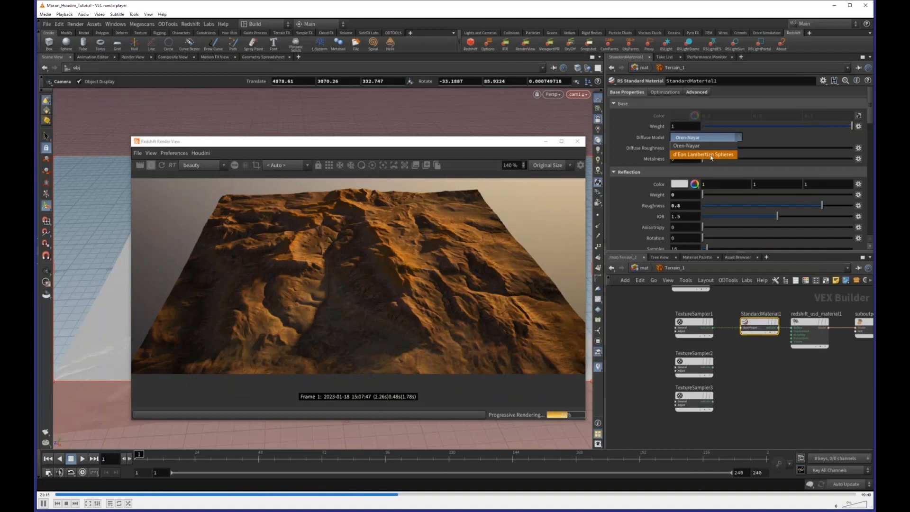
pyautogui.click(711, 154)
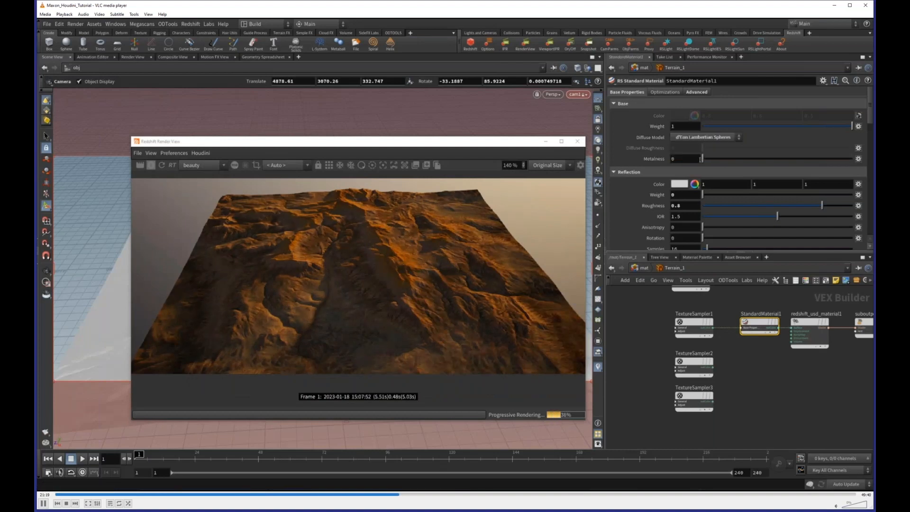
pyautogui.click(705, 138)
pyautogui.click(710, 148)
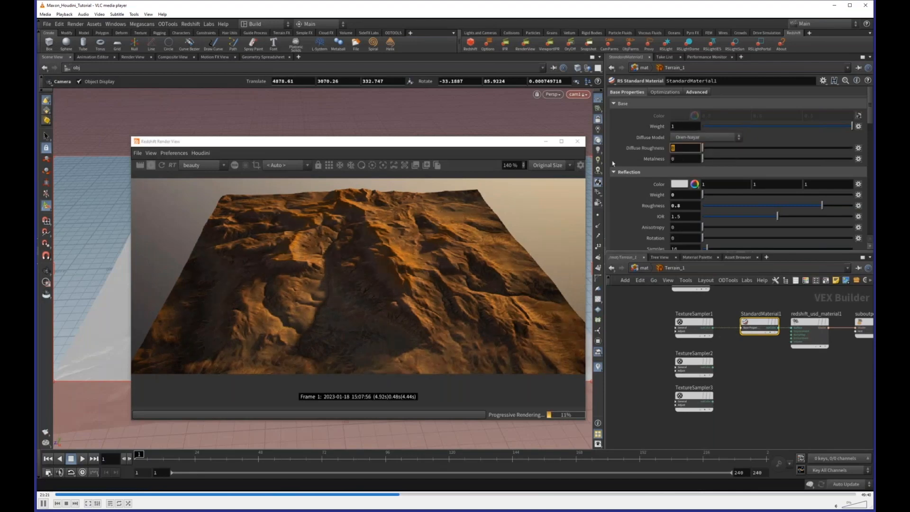
# Step: Set the StandardMaterial's diffuse roughness to 1
pyautogui.write('1')
pyautogui.press('Return')
pyautogui.click(705, 147)
pyautogui.moveTo(693, 148); pyautogui.dragTo(653, 155)
pyautogui.write('1')
pyautogui.press('Return')
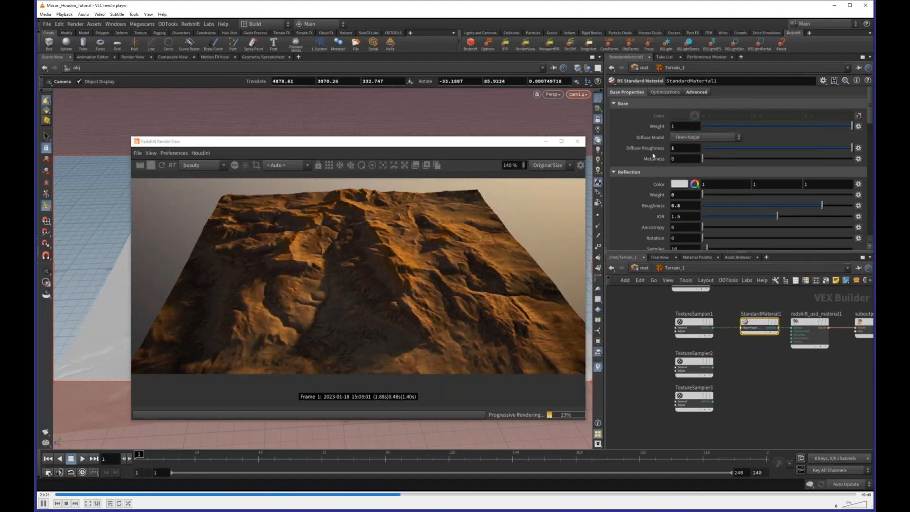
# Step: Alternate the diffuse model between d'Eon Lambertian Spheres and Oren-Nayar to compare them in the render at diffuse roughness 1
pyautogui.click(707, 137)
pyautogui.click(710, 154)
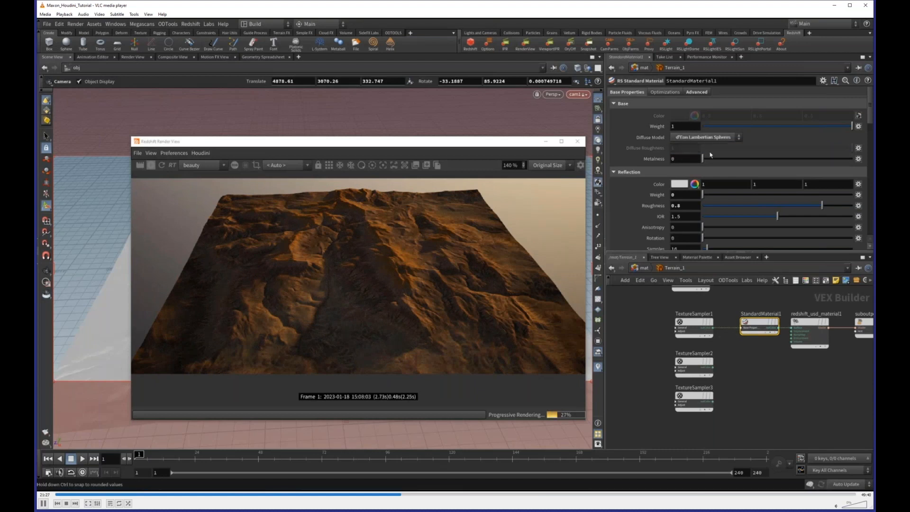
pyautogui.click(715, 136)
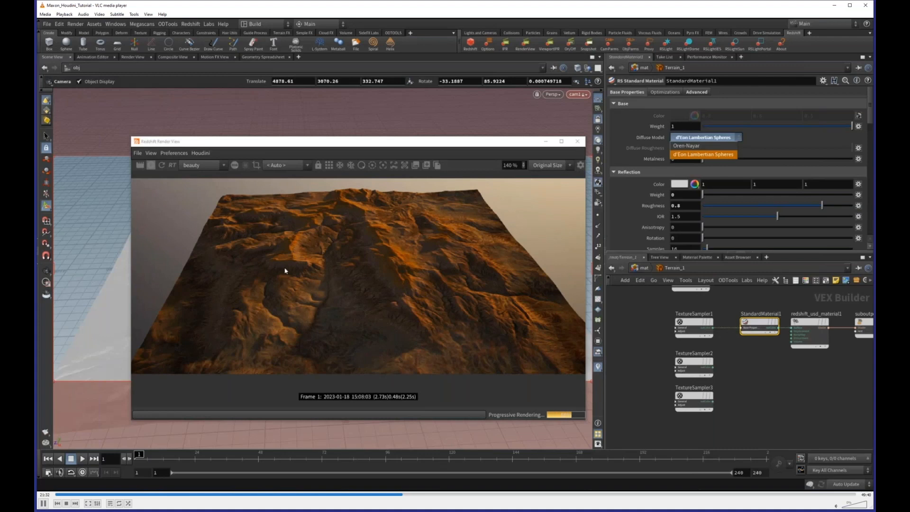
pyautogui.click(698, 148)
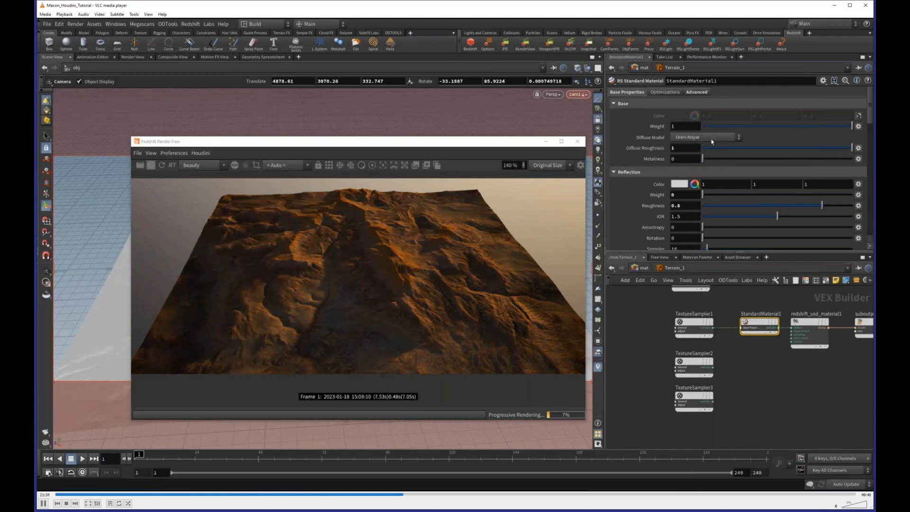
pyautogui.click(711, 141)
pyautogui.click(706, 158)
# Step: Undo the StandardMaterial's recent diffuse model, diffuse roughness and reflection weight changes
pyautogui.hotkey('ctrl', 'z')
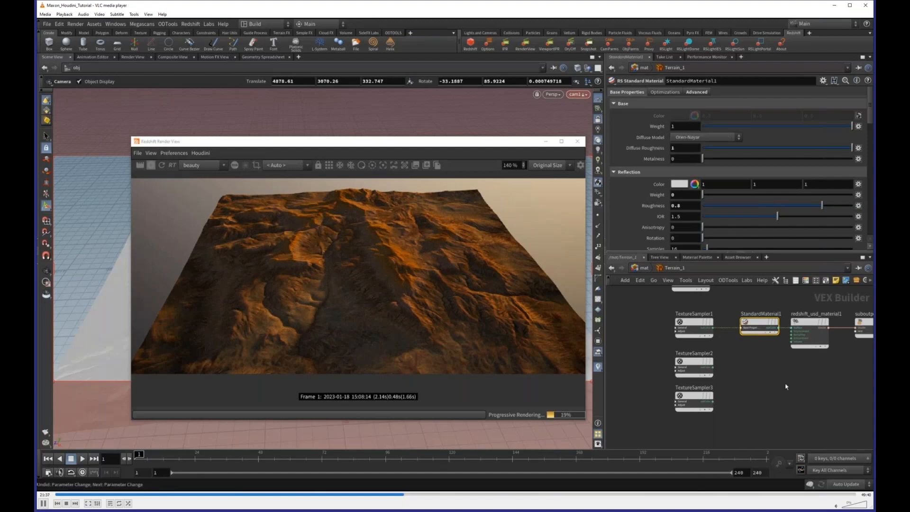
pyautogui.hotkey('ctrl', 'z')
pyautogui.hotkey('ctrl', 'z')
pyautogui.hotkey('ctrl', 'z')
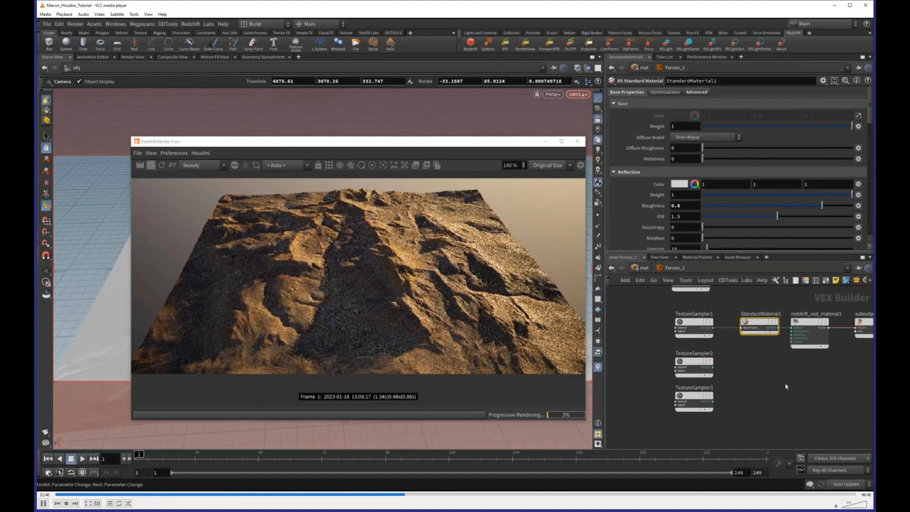
pyautogui.hotkey('ctrl', 'z')
# Step: Leave the Terrain_1 material network and undo the camera moves back to the ground-level view
pyautogui.press('u')
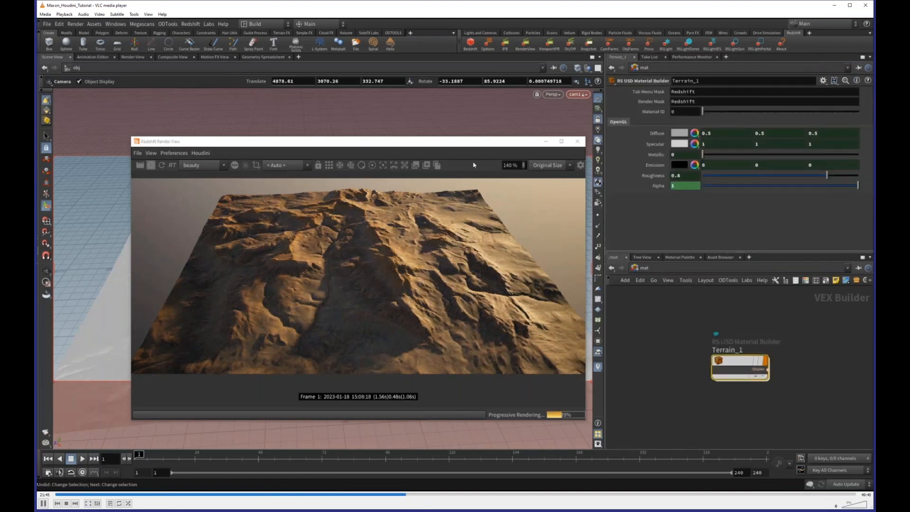
pyautogui.hotkey('ctrl', 'z')
pyautogui.moveTo(359, 142); pyautogui.dragTo(315, 158)
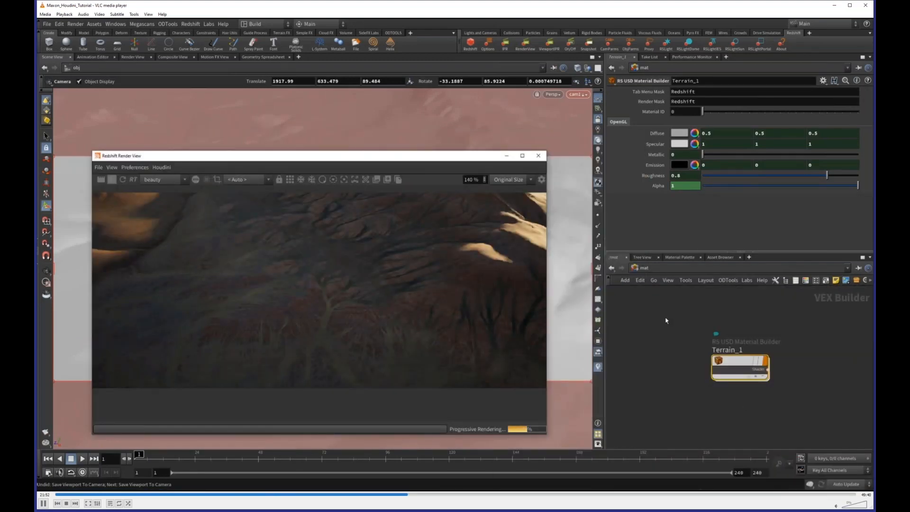
pyautogui.hotkey('ctrl', 'z')
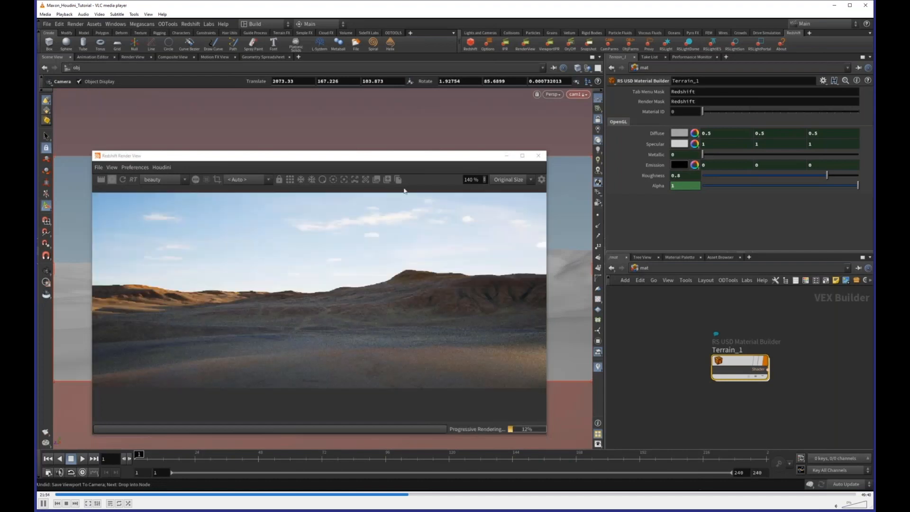
# Step: Duplicate cam1 in the obj network and rename the copy IPR
pyautogui.click(666, 269)
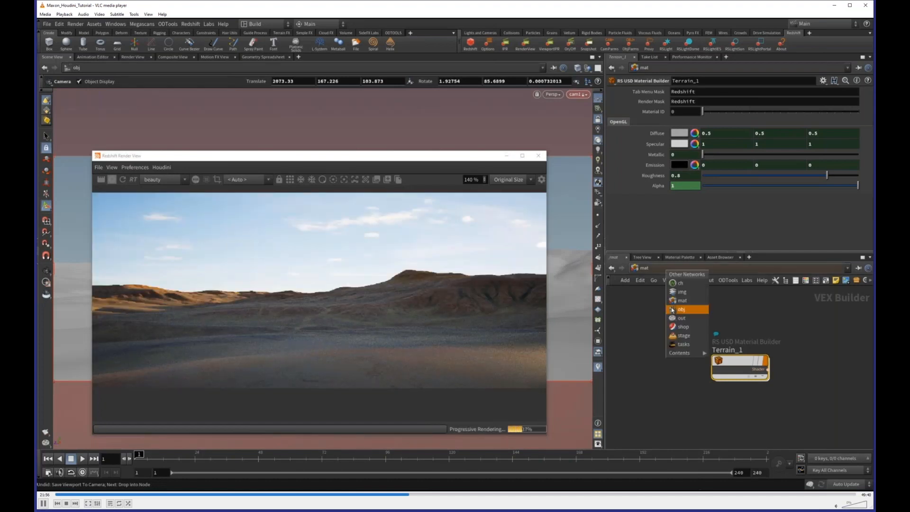
pyautogui.click(672, 309)
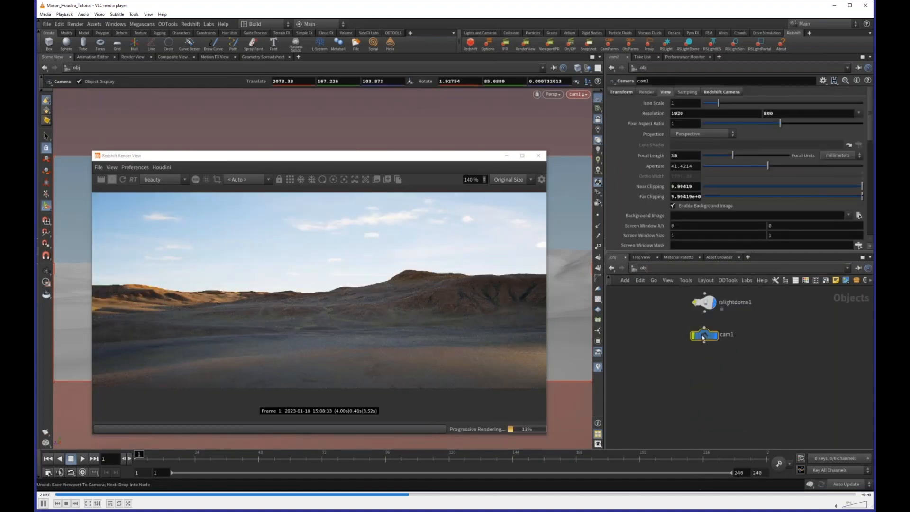
pyautogui.click(704, 360)
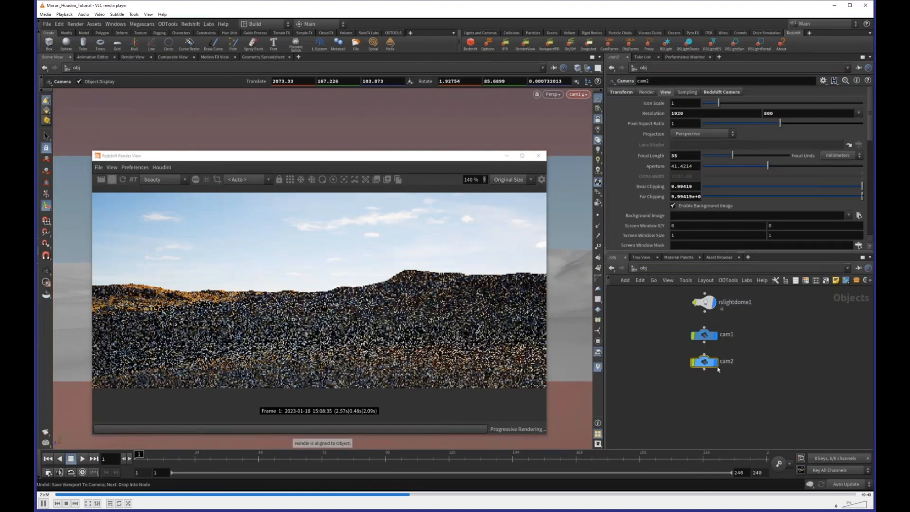
pyautogui.doubleClick(725, 361)
pyautogui.write('IF')
pyautogui.write('R')
pyautogui.press('Return')
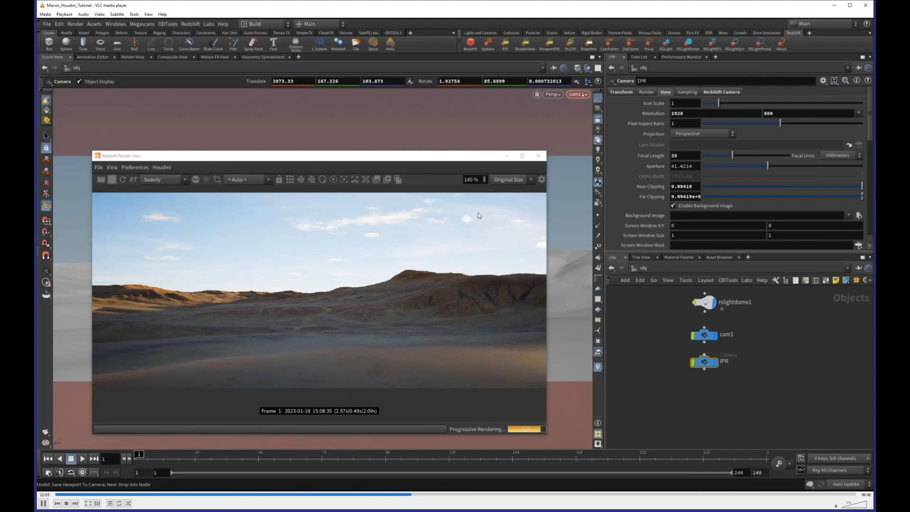
# Step: Set the Redshift Render View to render from /obj/IPR and look through the IPR camera in the viewport
pyautogui.moveTo(403, 156); pyautogui.dragTo(596, 156)
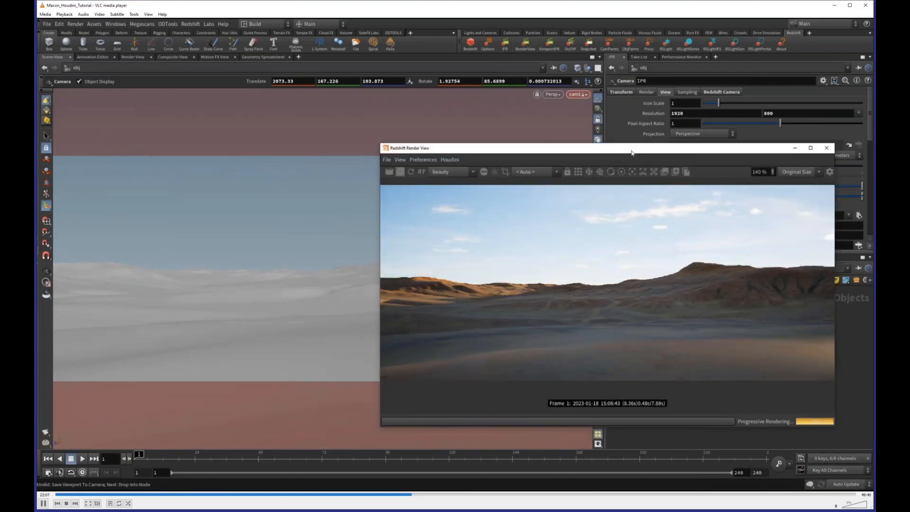
pyautogui.moveTo(632, 153); pyautogui.dragTo(388, 178)
pyautogui.click(291, 198)
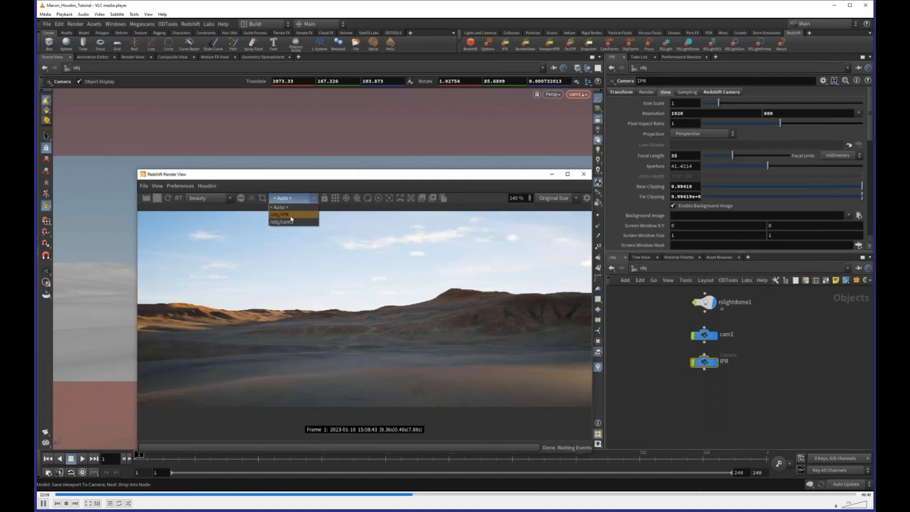
pyautogui.click(290, 216)
pyautogui.click(578, 94)
pyautogui.click(583, 133)
# Step: Reframe the IPR camera to an elevated view across the terrain, check it in the render, and stop the interactive render
pyautogui.moveTo(436, 172); pyautogui.dragTo(723, 131)
pyautogui.press('Escape')
pyautogui.moveTo(332, 234); pyautogui.dragTo(389, 238)
pyautogui.moveTo(389, 238); pyautogui.dragTo(389, 251, button='middle')
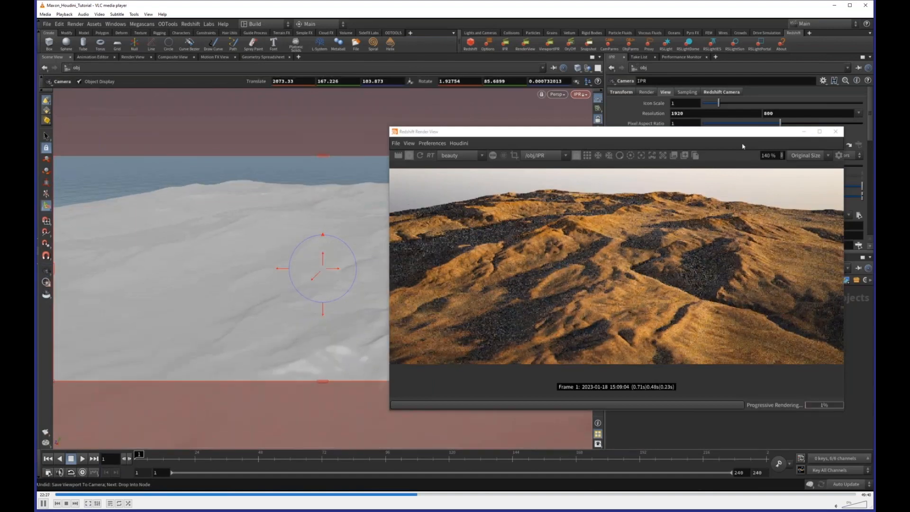
pyautogui.moveTo(717, 135); pyautogui.dragTo(406, 136)
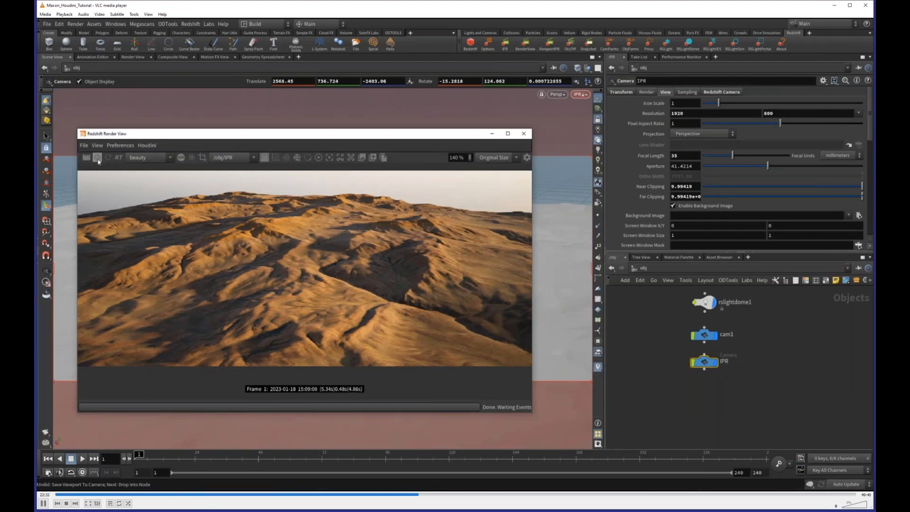
pyautogui.moveTo(290, 142); pyautogui.dragTo(306, 159)
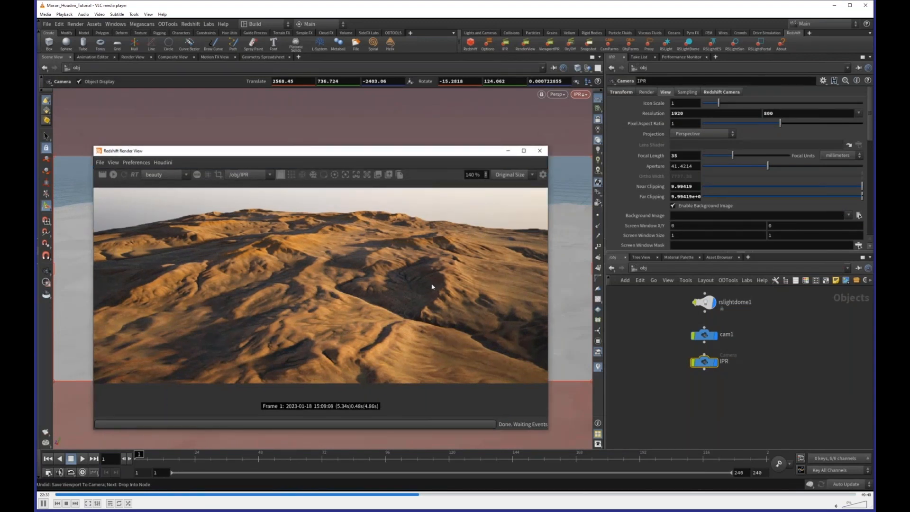
# Step: Add a Redshift Proxy object to the obj network, place it below the terrain node, and rename it terrain_Proxy
pyautogui.click(666, 268)
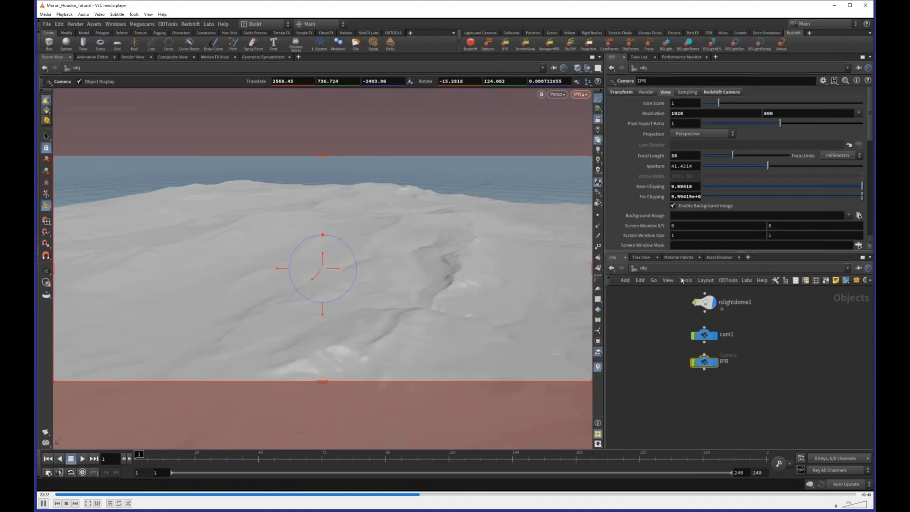
pyautogui.click(680, 309)
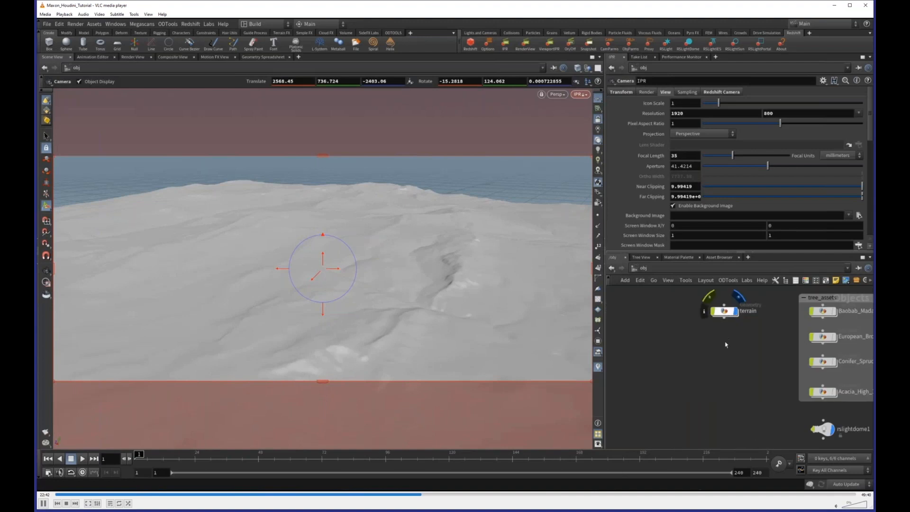
pyautogui.press('Tab')
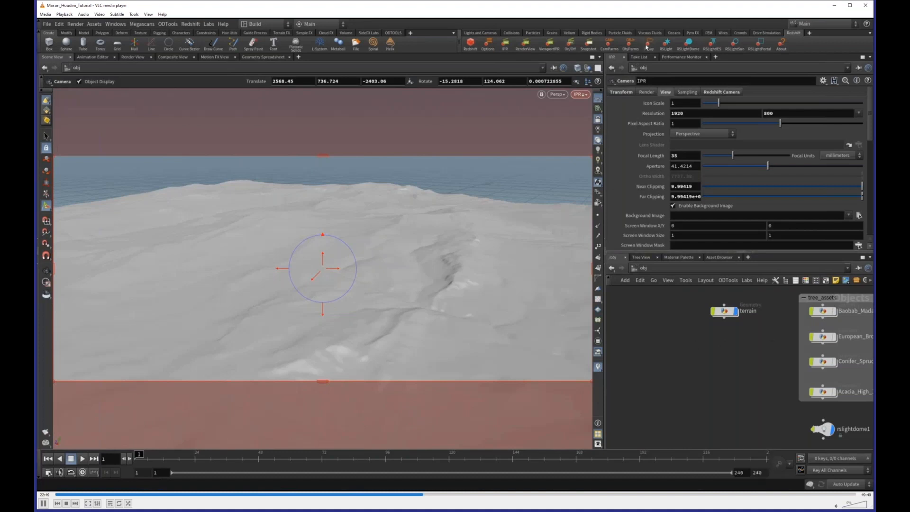
pyautogui.click(648, 44)
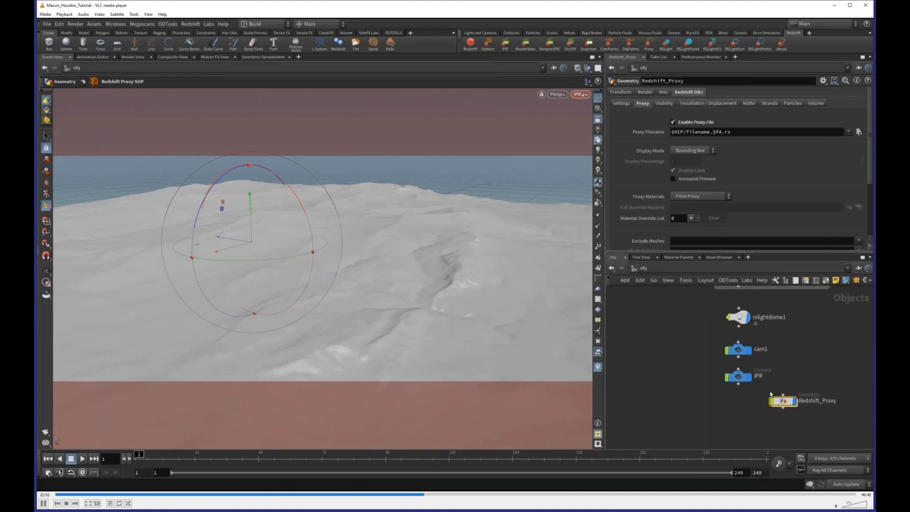
pyautogui.moveTo(779, 401); pyautogui.dragTo(666, 325)
pyautogui.moveTo(695, 403)
pyautogui.doubleClick(694, 322)
pyautogui.write('terrain')
pyautogui.press('Return')
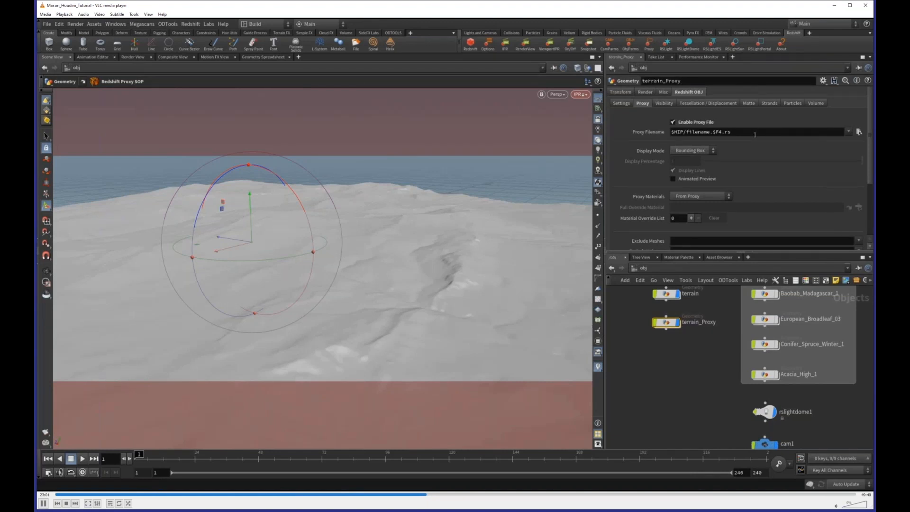
# Step: Set terrain_Proxy's proxy file to $HIP/proxy/Terrain_LR_1.rs
pyautogui.moveTo(755, 134); pyautogui.dragTo(688, 142)
pyautogui.write('prox')
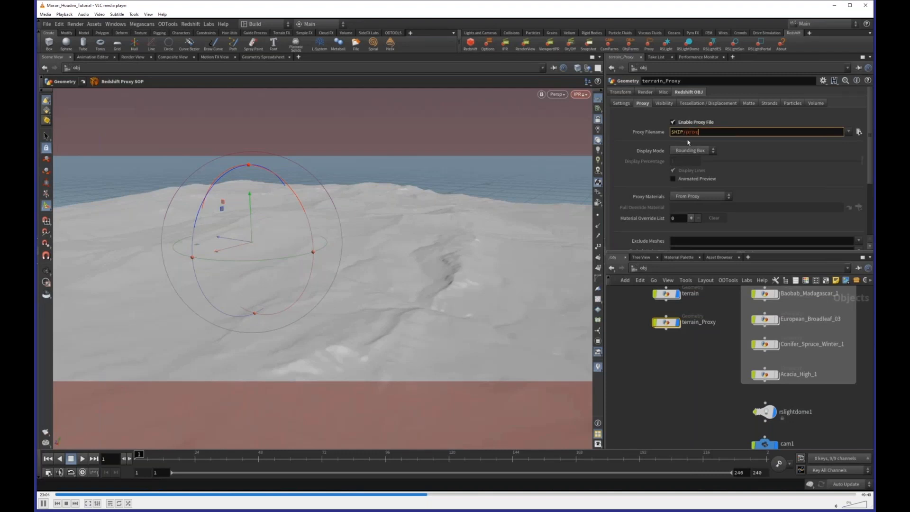
pyautogui.write('y/')
pyautogui.press('Return')
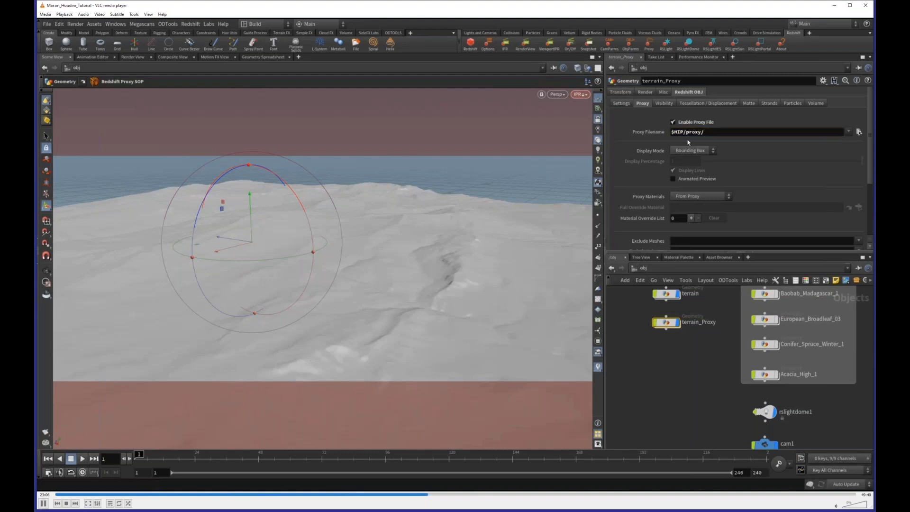
pyautogui.click(858, 132)
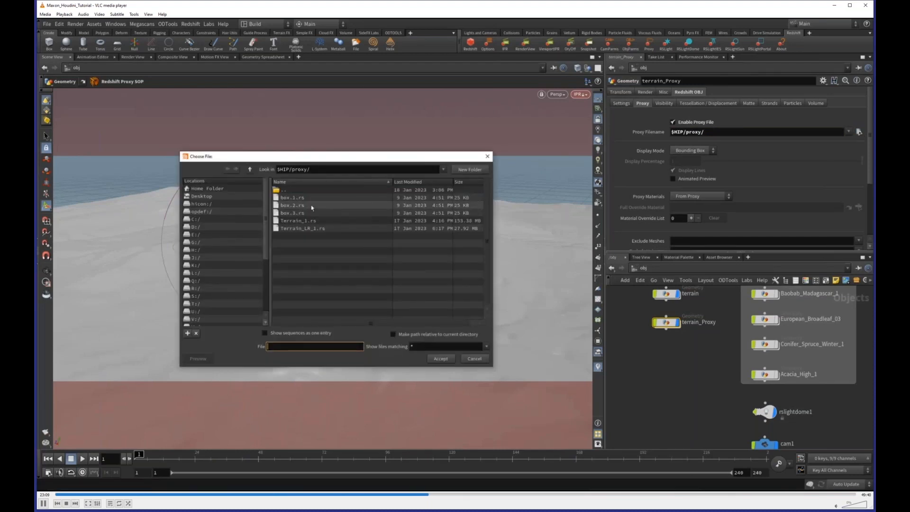
pyautogui.click(295, 228)
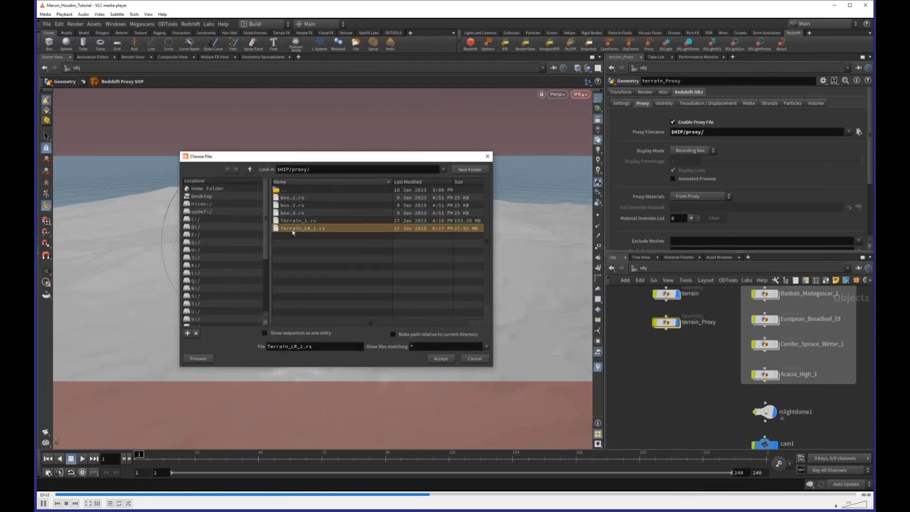
pyautogui.click(330, 221)
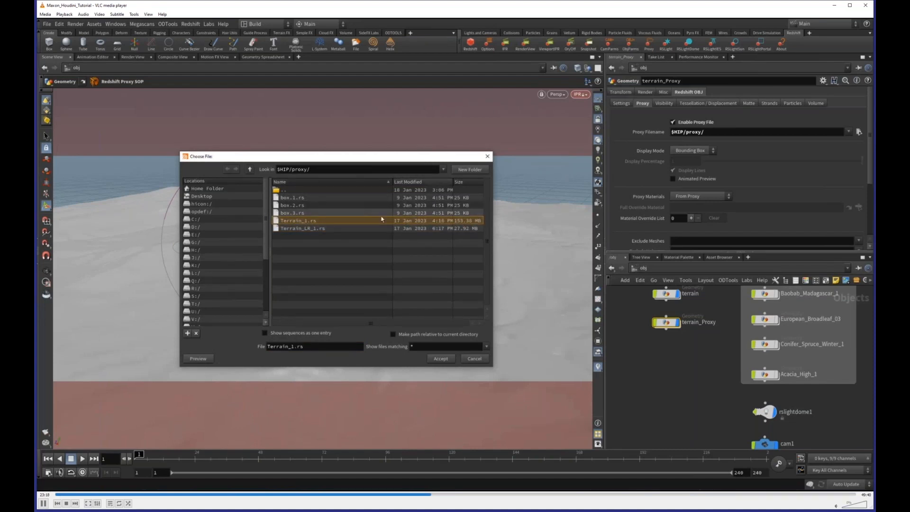
pyautogui.doubleClick(331, 228)
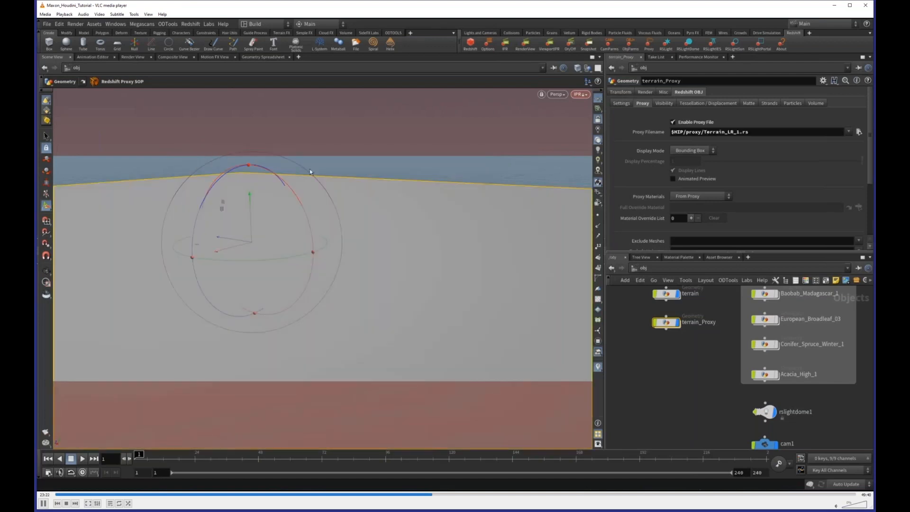
# Step: Set terrain_Proxy's display mode to Mesh and hide the original terrain object
pyautogui.click(702, 151)
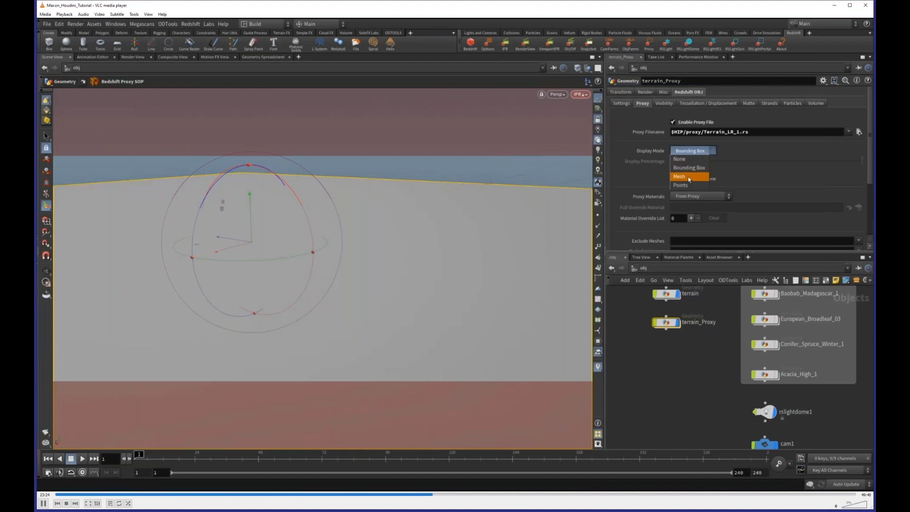
pyautogui.click(688, 177)
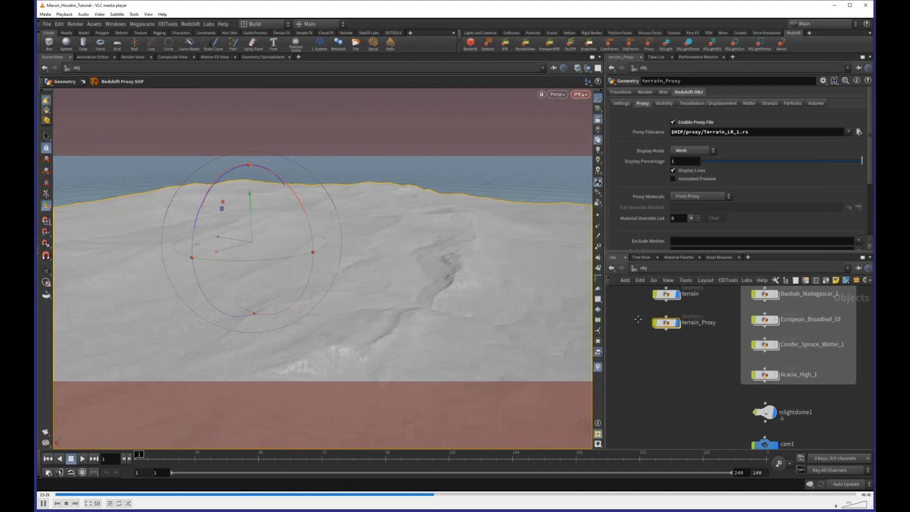
pyautogui.moveTo(637, 320); pyautogui.dragTo(634, 377, button='middle')
pyautogui.click(662, 352)
pyautogui.moveTo(678, 331); pyautogui.dragTo(716, 302, button='middle')
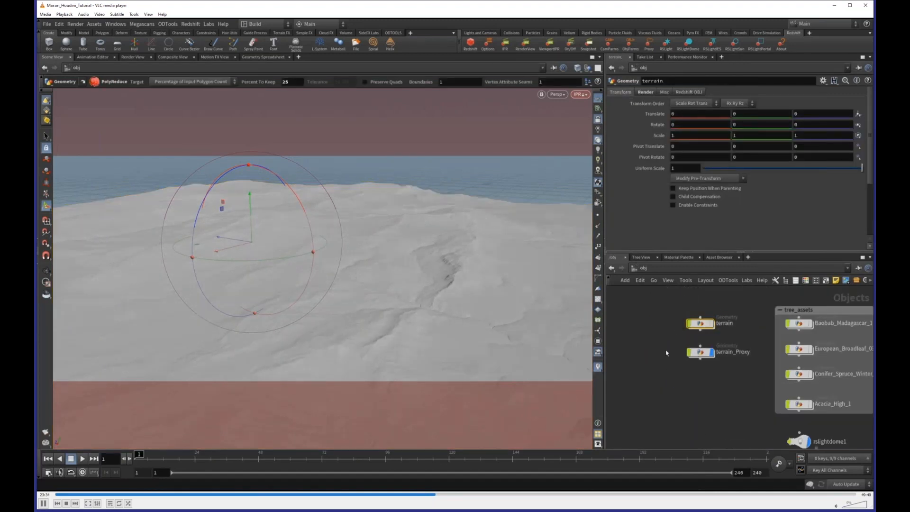
# Step: Select terrain_Proxy, inspect the Terrain_1 material in the mat network, and return to the obj network
pyautogui.moveTo(665, 352); pyautogui.dragTo(724, 380)
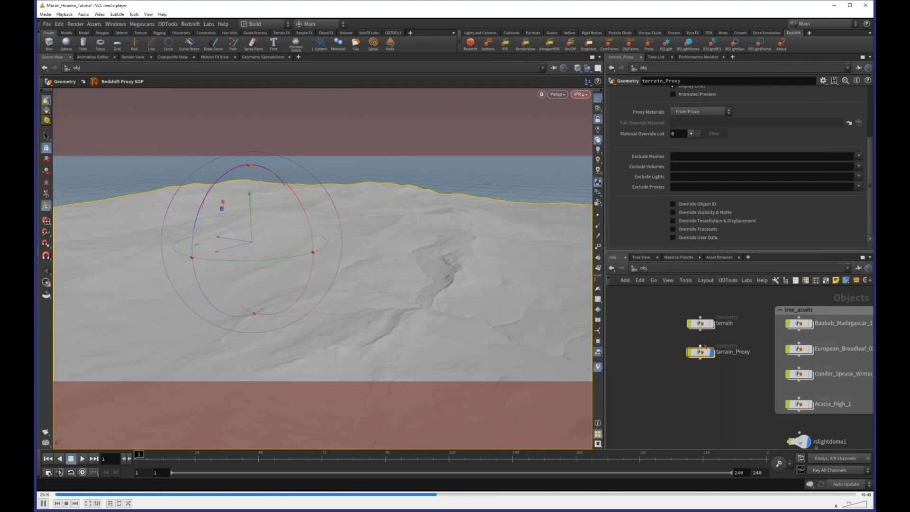
pyautogui.click(703, 270)
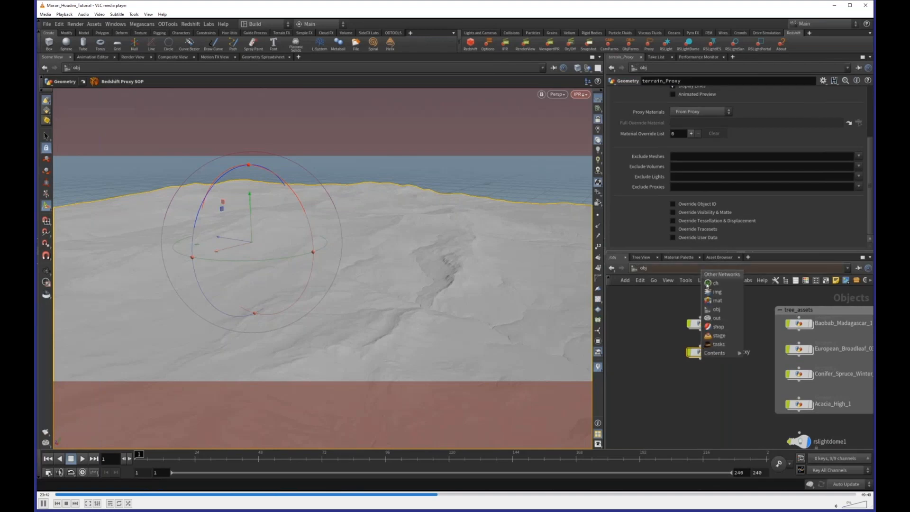
pyautogui.click(716, 303)
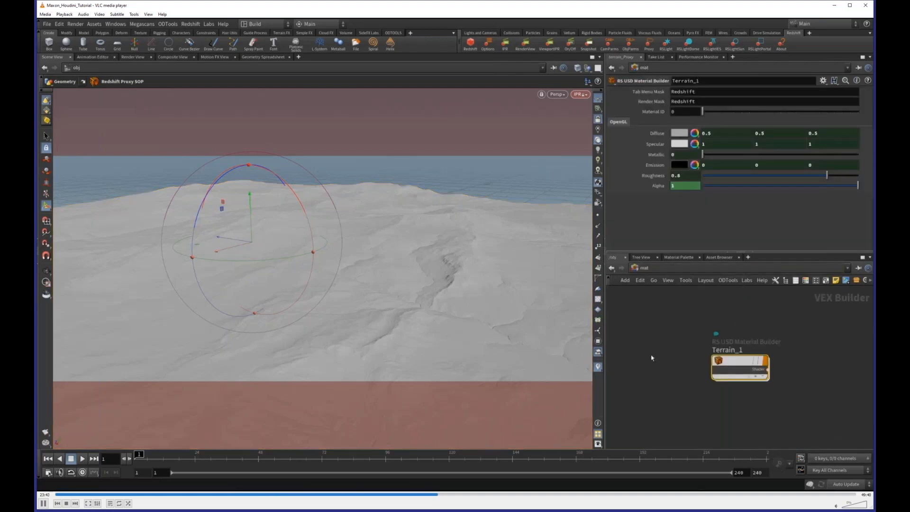
pyautogui.click(649, 268)
pyautogui.click(662, 305)
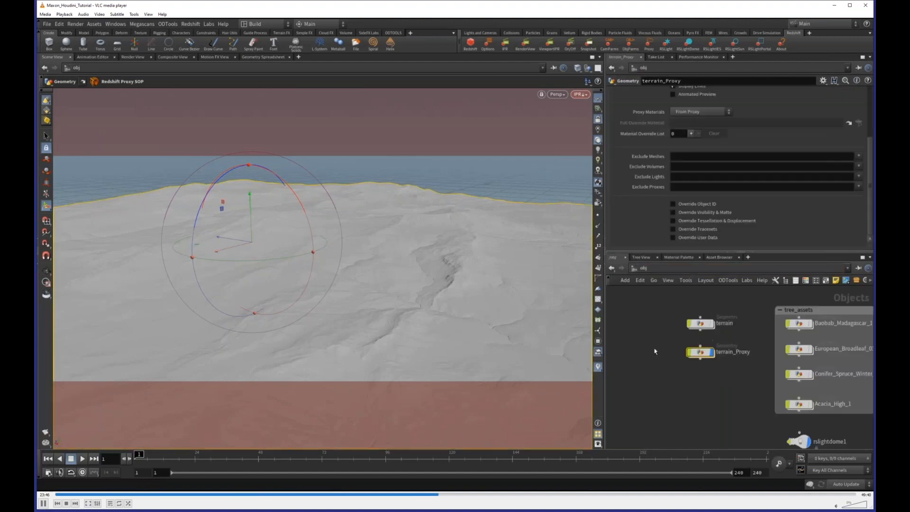
# Step: Set terrain_Proxy's proxy materials to List Override and add one entry replacing /mat/Terrain_1 with the scene's /mat/Terrain_1
pyautogui.click(678, 112)
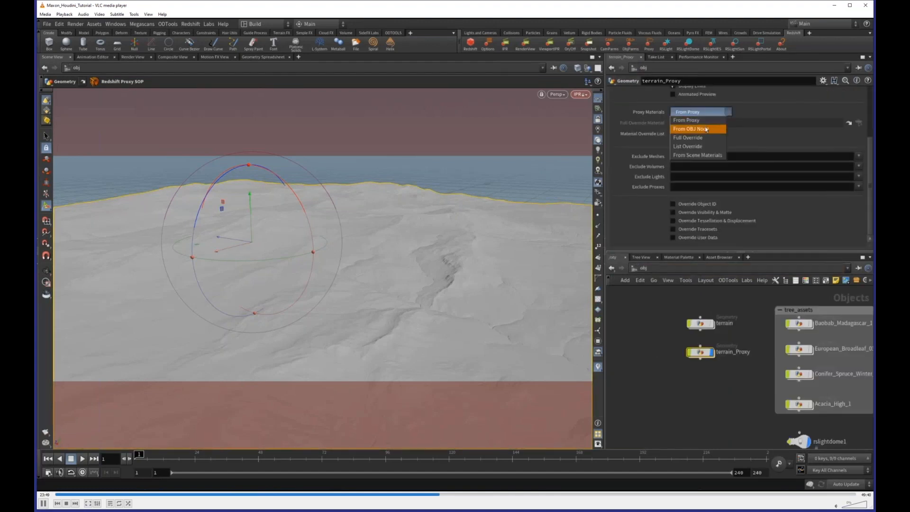
pyautogui.click(697, 151)
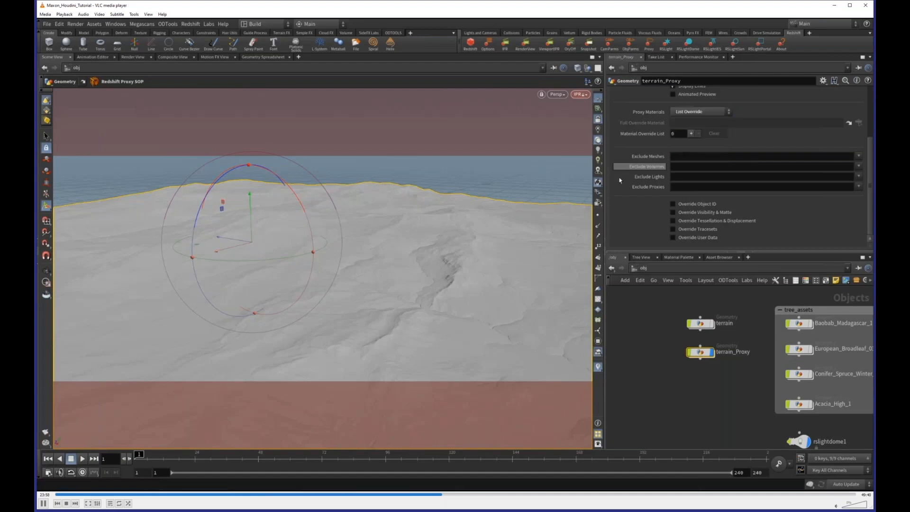
pyautogui.click(691, 133)
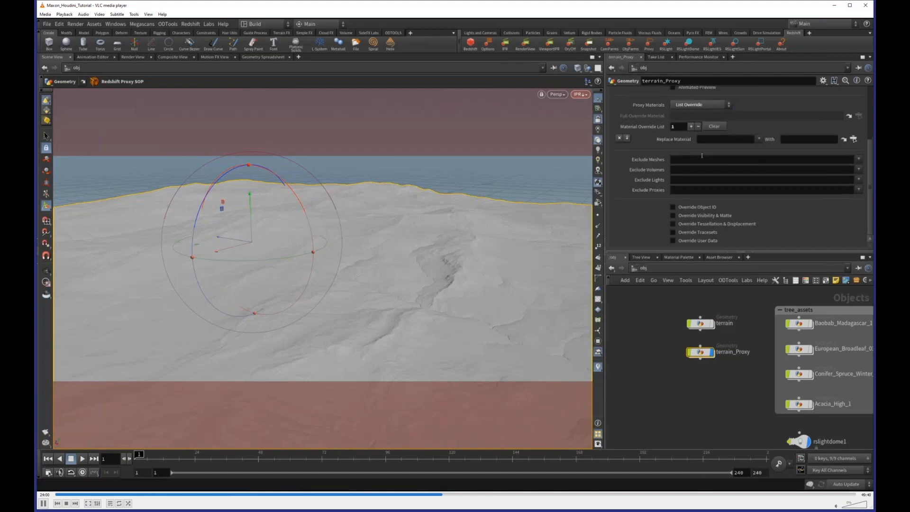
pyautogui.click(759, 139)
pyautogui.click(776, 149)
pyautogui.click(853, 140)
pyautogui.click(811, 85)
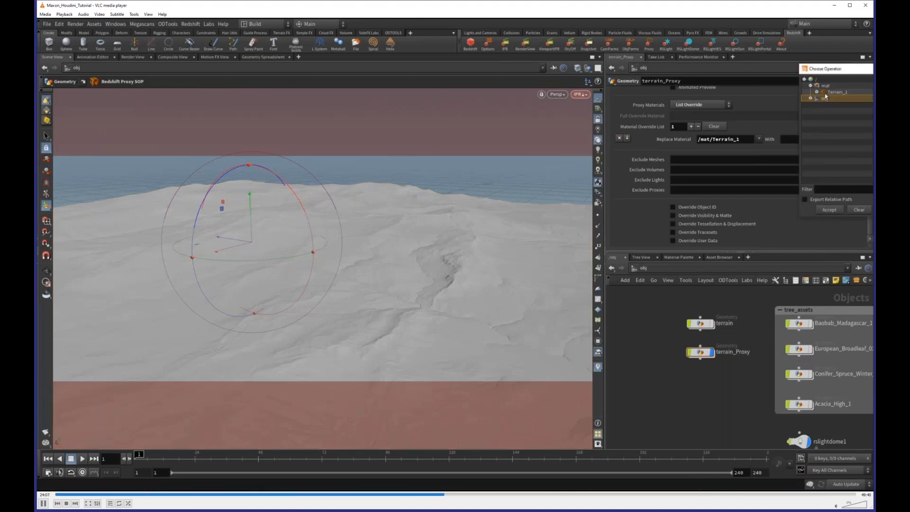
pyautogui.doubleClick(825, 92)
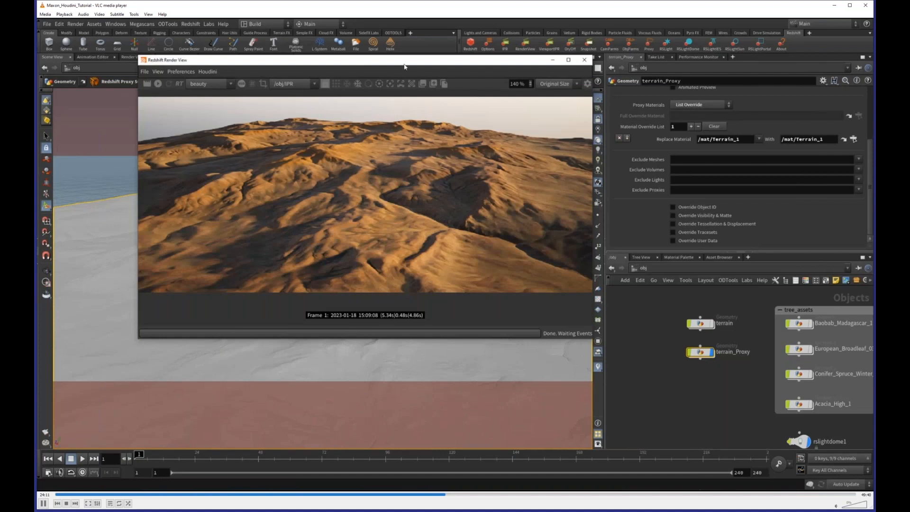
# Step: Move the Redshift Render View over the viewport and save the scene
pyautogui.moveTo(404, 66); pyautogui.dragTo(364, 110)
pyautogui.click(660, 341)
pyautogui.hotkey('ctrl', 's')
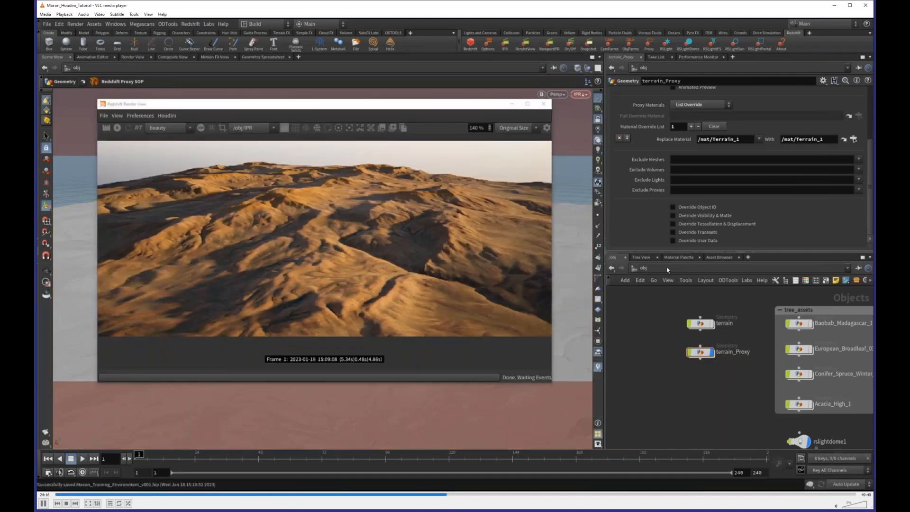
# Step: Open the Terrain_1 material's node network, start the interactive render from the IPR camera, and hide the snapshot strip
pyautogui.click(668, 268)
pyautogui.click(682, 298)
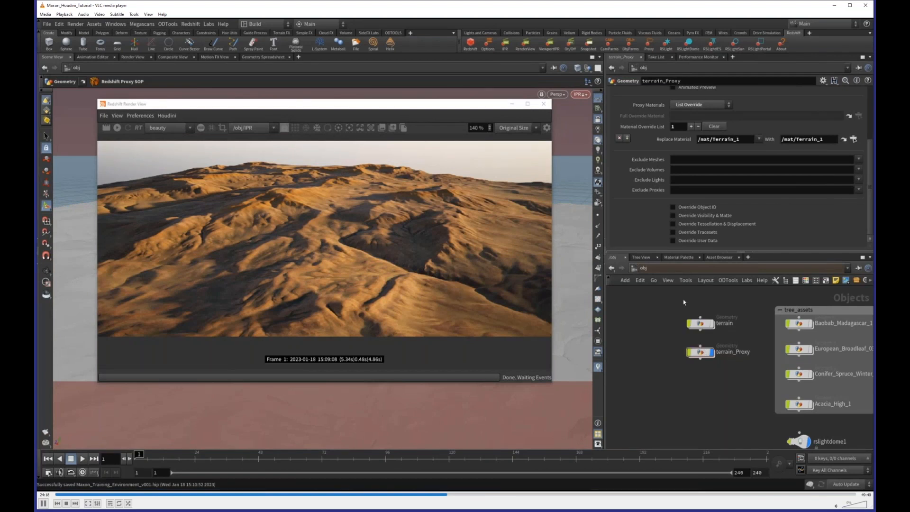
pyautogui.doubleClick(734, 366)
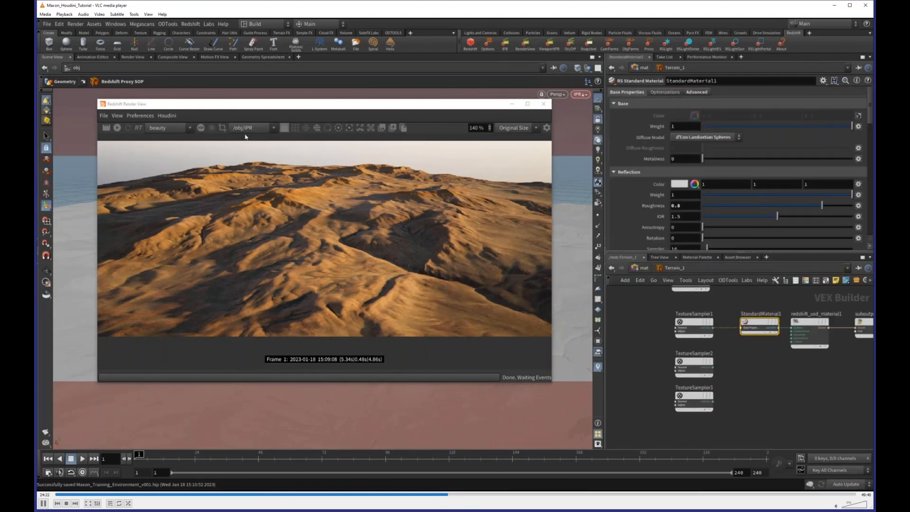
pyautogui.click(118, 128)
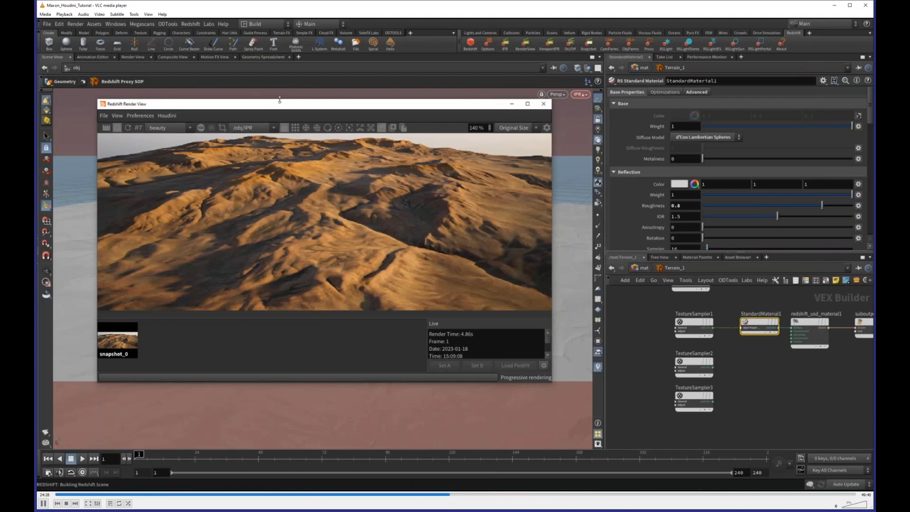
pyautogui.moveTo(280, 99); pyautogui.dragTo(280, 59)
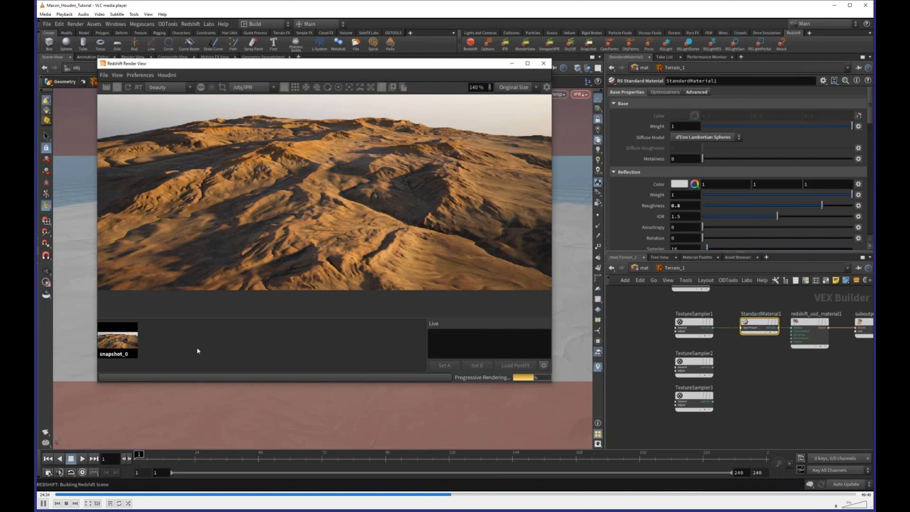
pyautogui.click(404, 89)
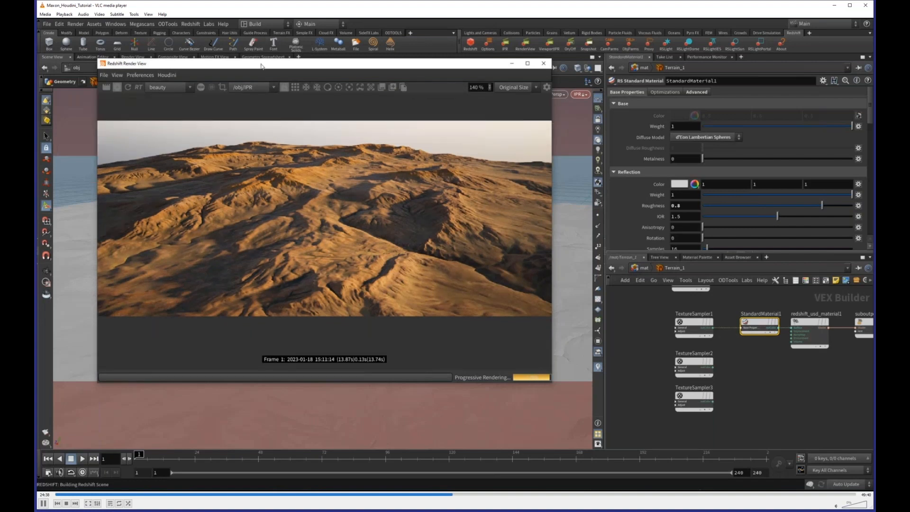
# Step: Move the render window clear of the upper viewport and return from the material network to the obj network
pyautogui.moveTo(285, 64); pyautogui.dragTo(344, 152)
pyautogui.click(637, 291)
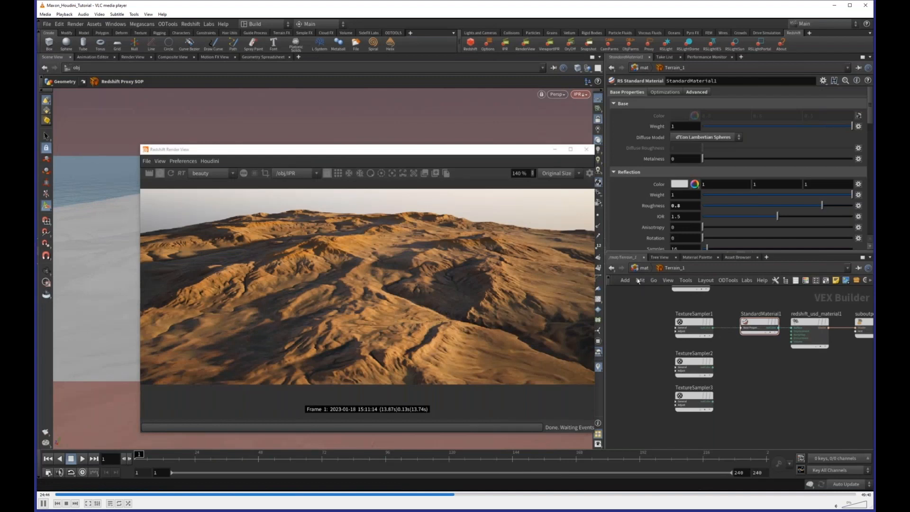
pyautogui.click(643, 267)
pyautogui.click(643, 267)
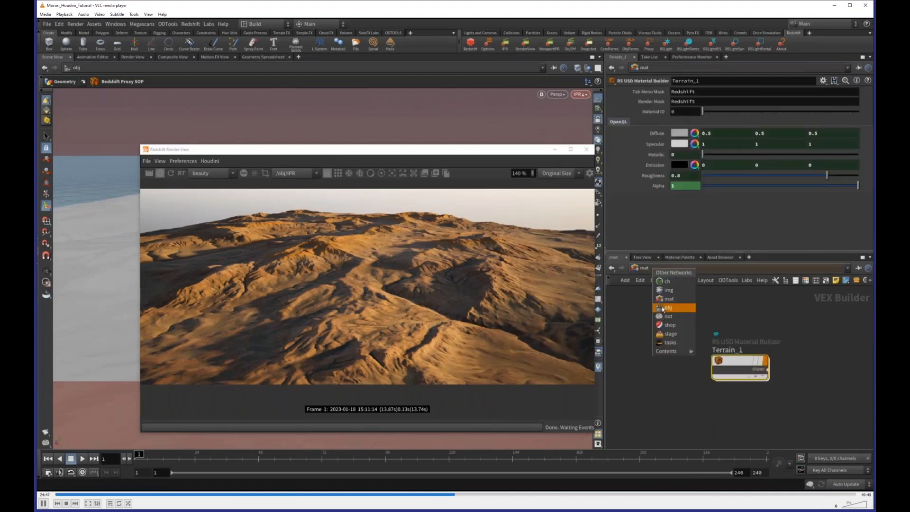
pyautogui.click(664, 308)
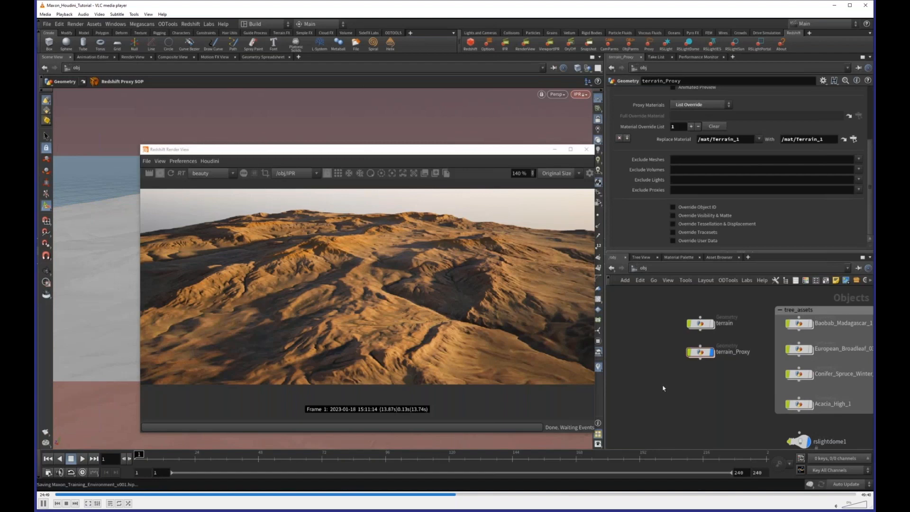
# Step: Uncover the viewport and rotate the IPR camera's view until the terrain's far edge is in frame
pyautogui.moveTo(309, 154); pyautogui.dragTo(553, 148)
pyautogui.press('Escape')
pyautogui.moveTo(295, 292); pyautogui.dragTo(444, 158)
pyautogui.moveTo(329, 153); pyautogui.dragTo(191, 139)
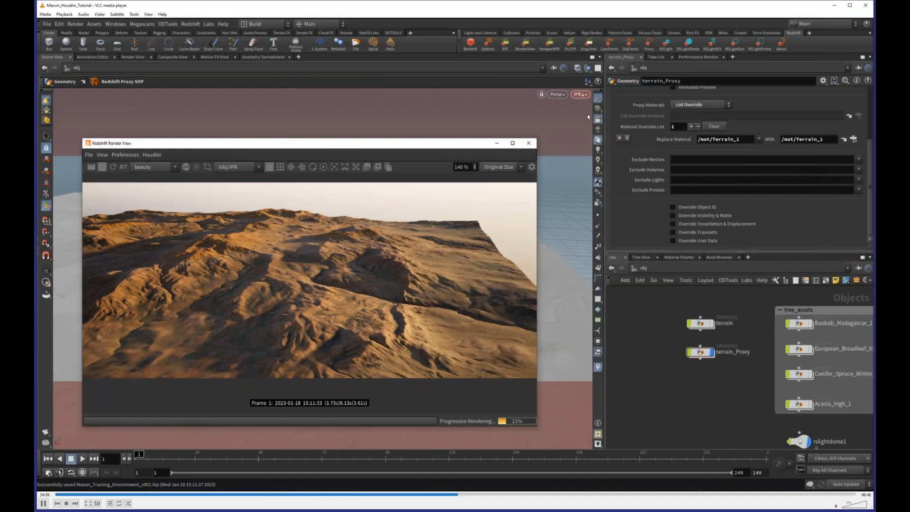
# Step: Switch the interactive render's camera to /obj/cam1
pyautogui.click(580, 94)
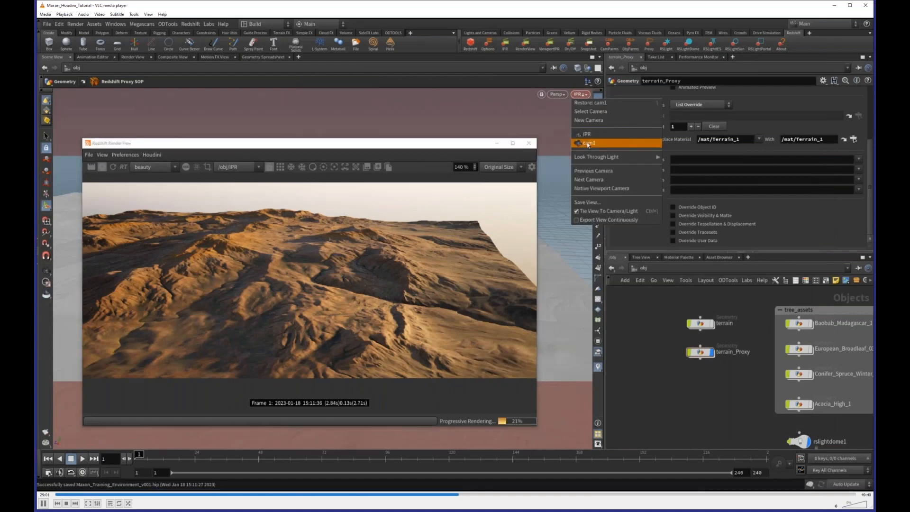
pyautogui.click(587, 145)
pyautogui.click(226, 170)
pyautogui.click(240, 182)
pyautogui.click(240, 168)
pyautogui.click(240, 184)
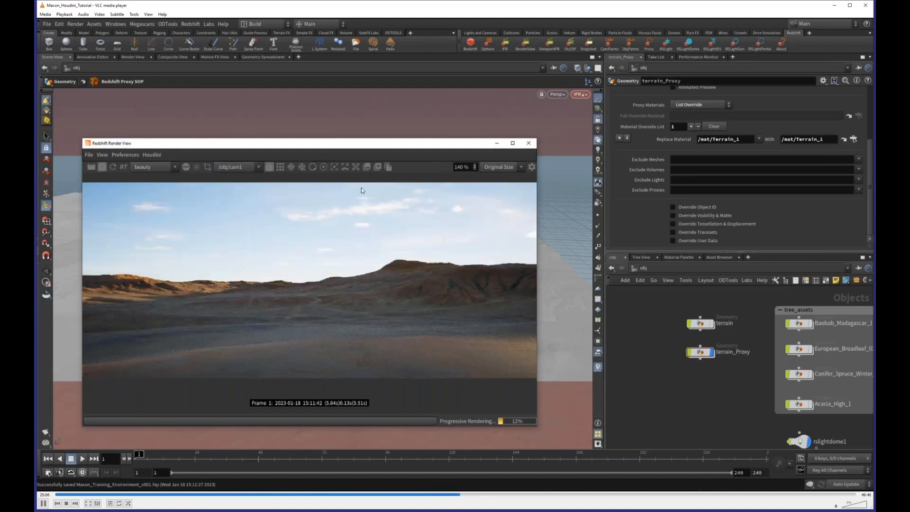
pyautogui.moveTo(397, 145); pyautogui.dragTo(409, 142)
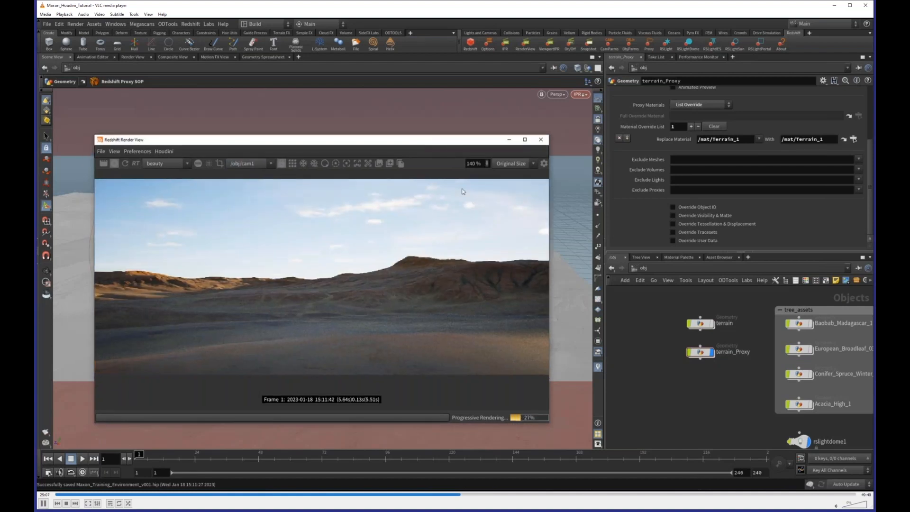
# Step: Open the out network and resize the render window so the whole cam1 image fits
pyautogui.click(671, 272)
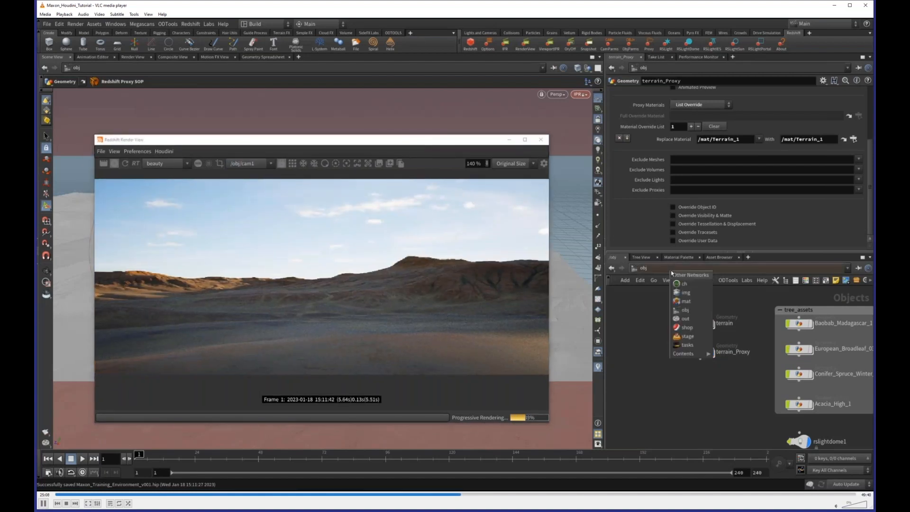
pyautogui.click(682, 319)
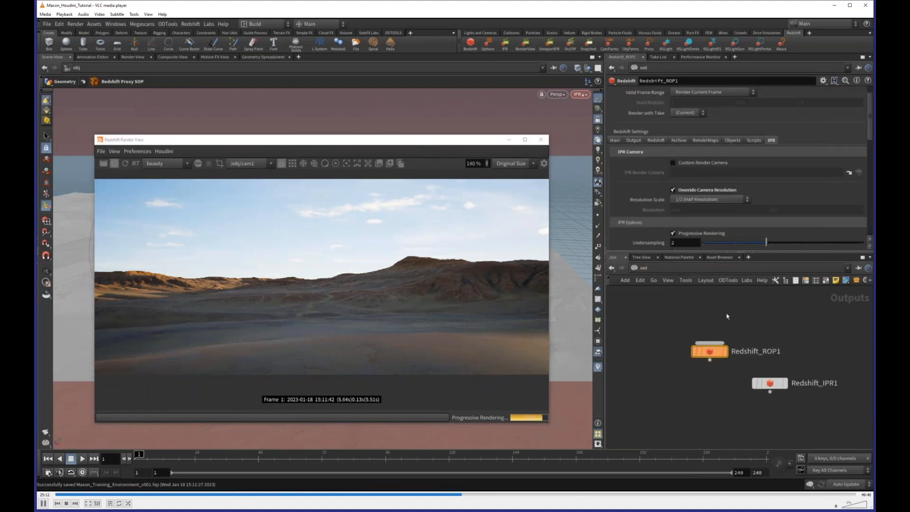
pyautogui.click(548, 423)
pyautogui.moveTo(548, 423); pyautogui.dragTo(583, 408)
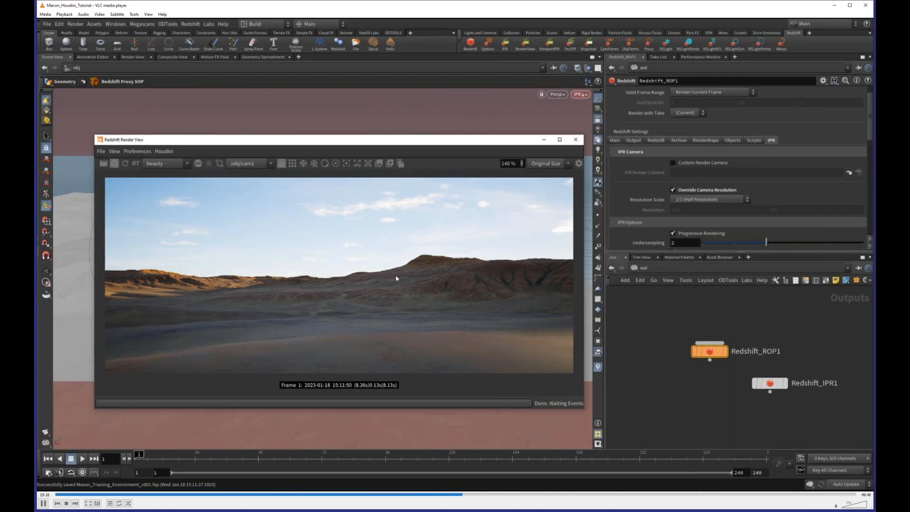
pyautogui.moveTo(434, 140); pyautogui.dragTo(405, 162)
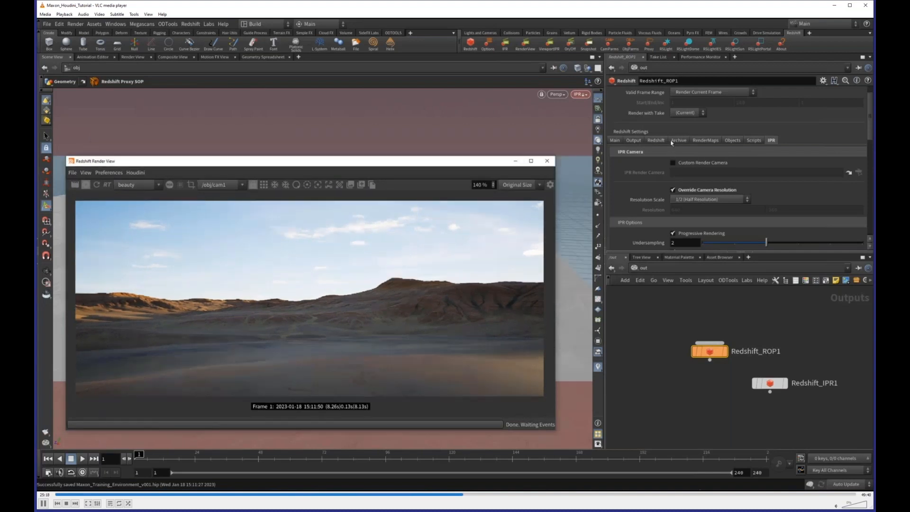
# Step: Turn off Hardware Ray Tracing in Redshift_ROP1's advanced global settings
pyautogui.click(656, 140)
pyautogui.click(659, 164)
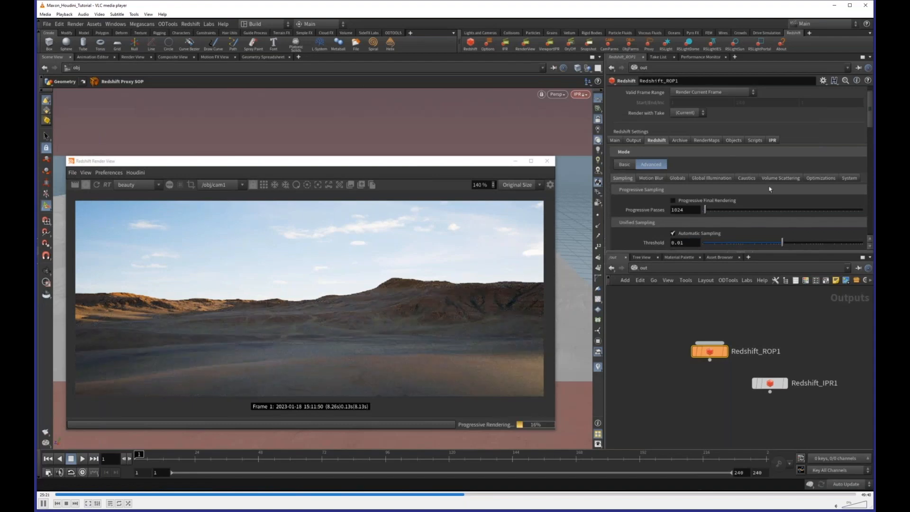
pyautogui.click(676, 178)
pyautogui.scroll(-3, 659, 199)
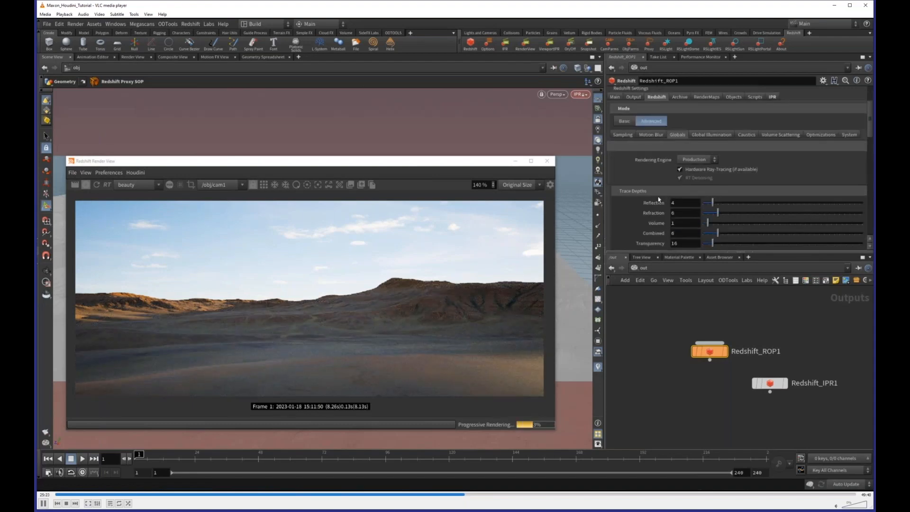
pyautogui.scroll(-2, 658, 200)
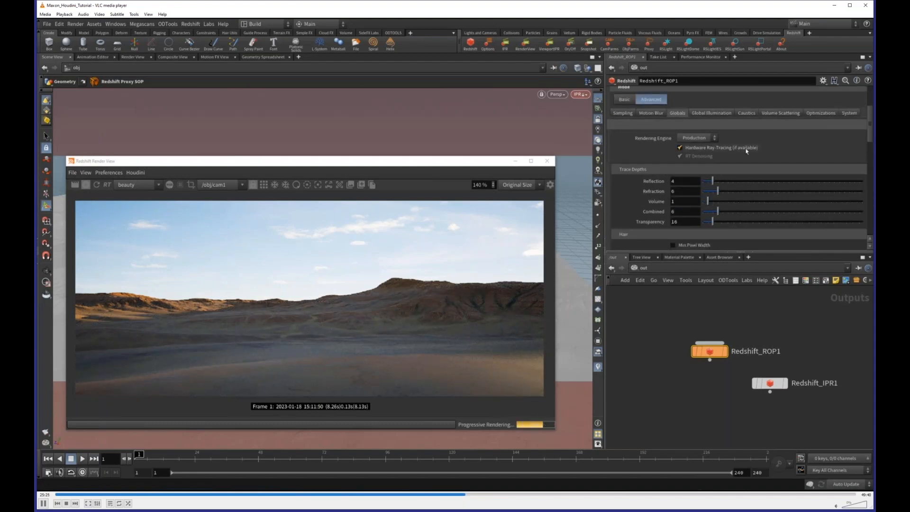
pyautogui.click(715, 148)
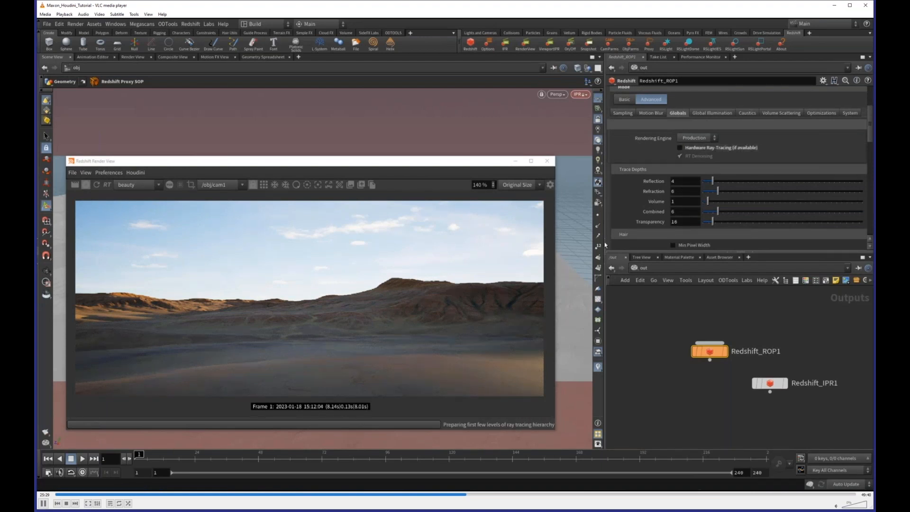
pyautogui.scroll(-1, 662, 206)
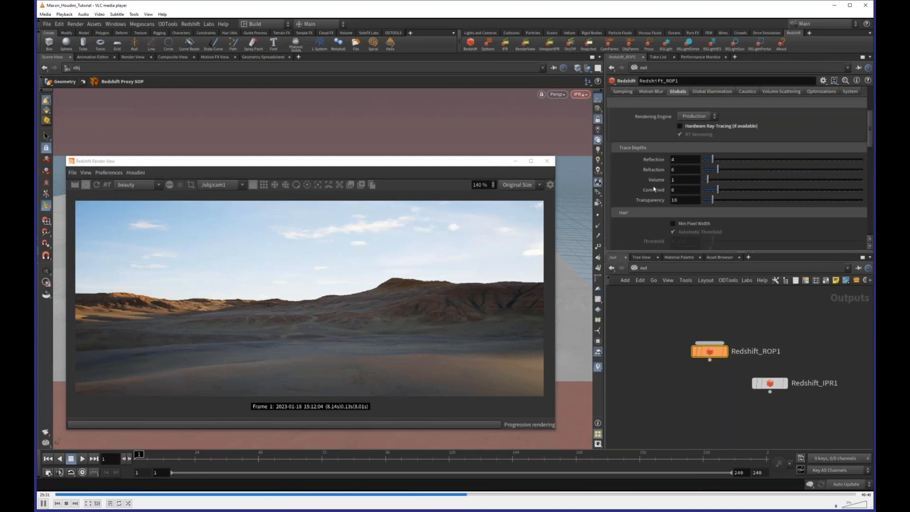
pyautogui.scroll(-1, 654, 188)
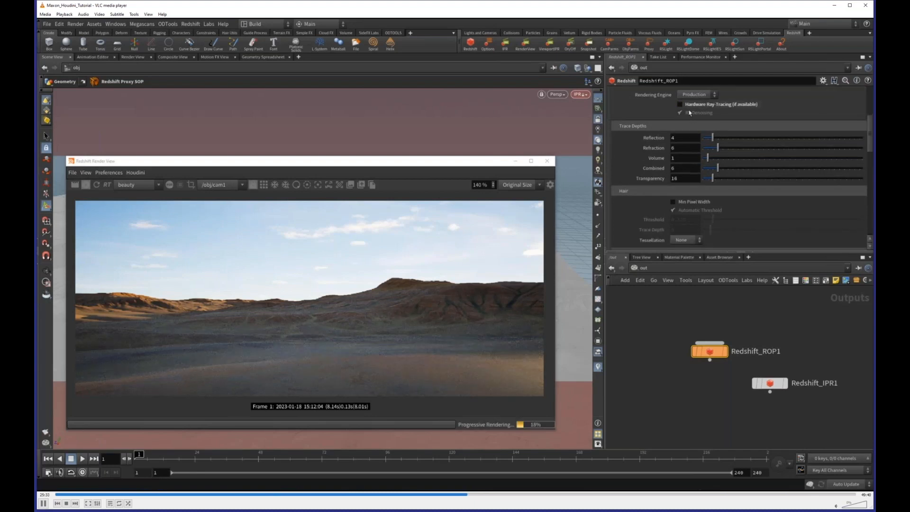
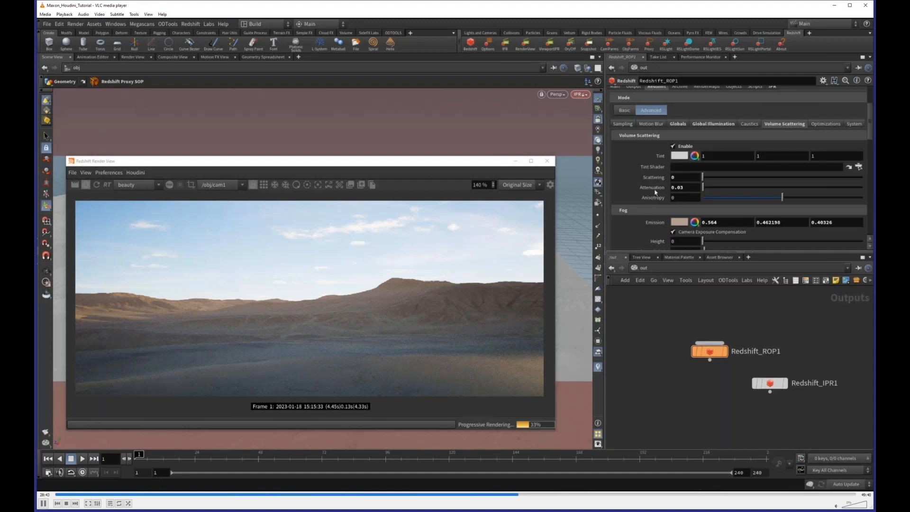
# Step: Set Redshift_ROP1's volume scattering amount to 0.001
pyautogui.click(696, 178)
pyautogui.write('.001')
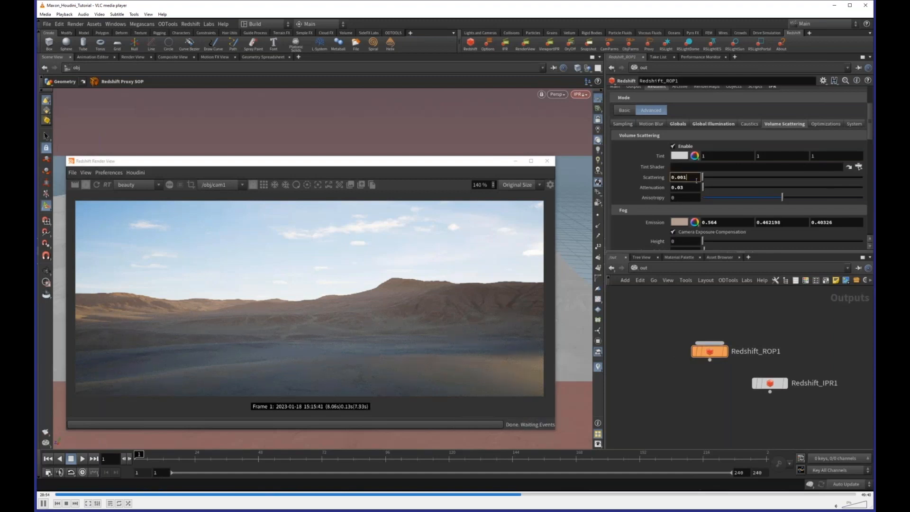
pyautogui.press('Return')
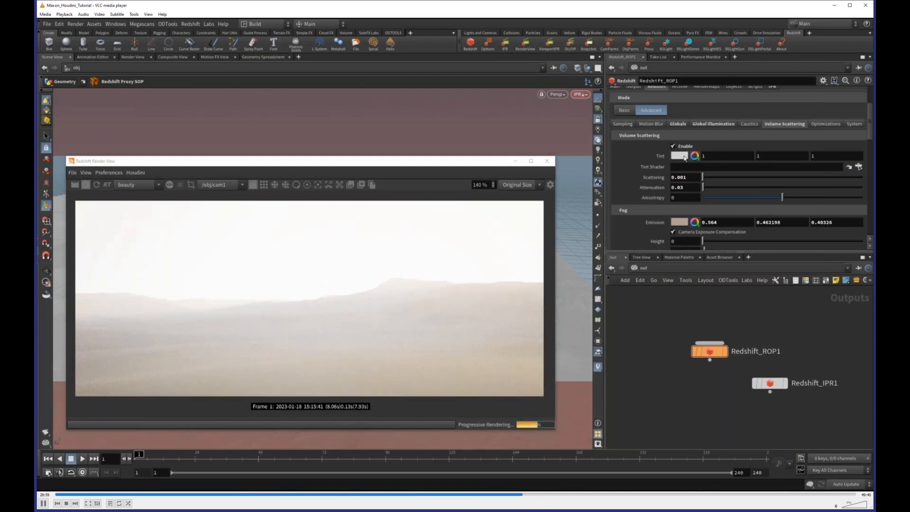
# Step: Set Redshift_ROP1's volume scattering tint to a dark grey of 0.1
pyautogui.click(681, 156)
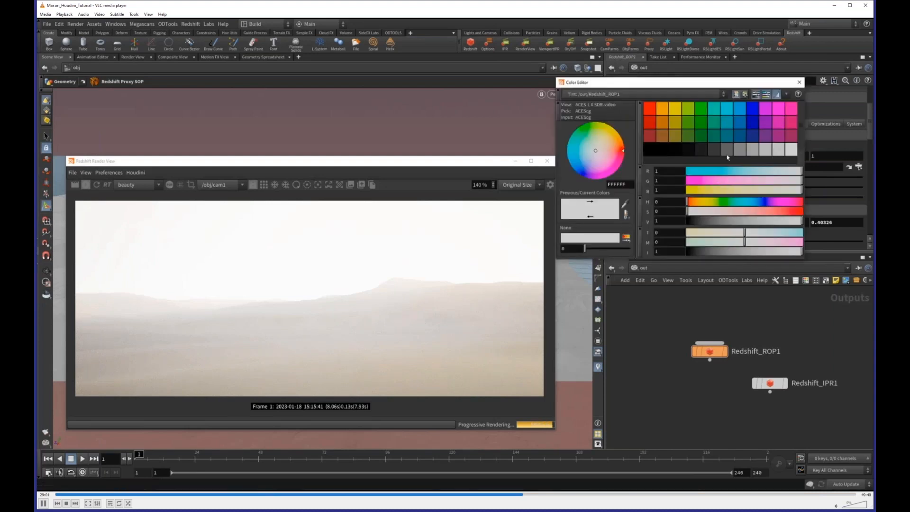
pyautogui.click(698, 152)
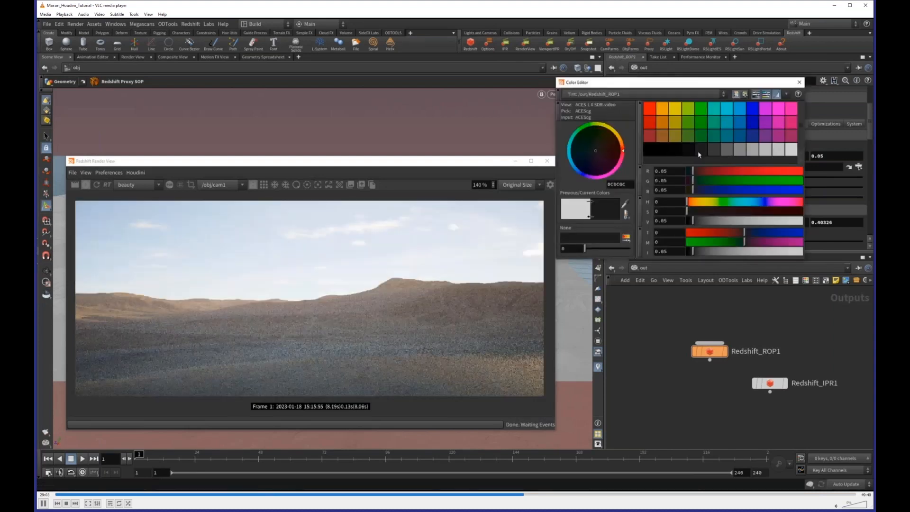
pyautogui.click(715, 152)
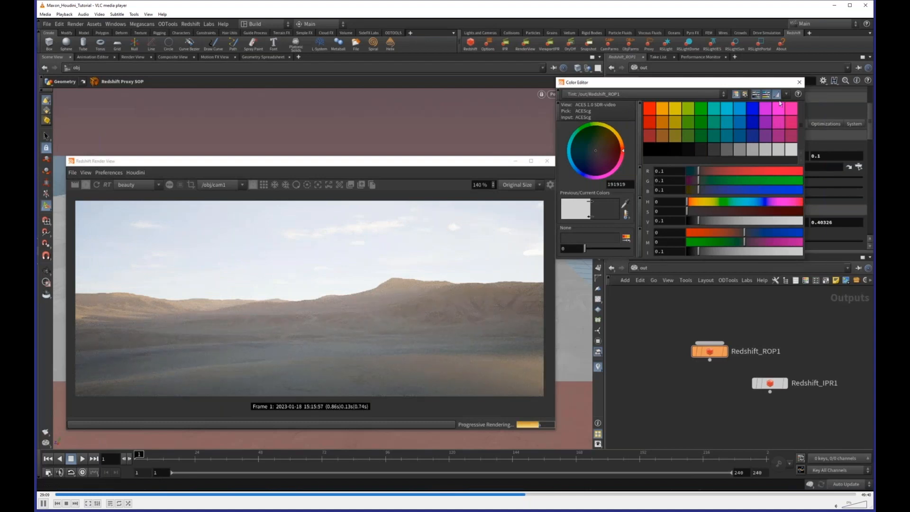
pyautogui.click(799, 83)
# Step: Set the Camera ray contribution scale of the volume scattering to 0.5
pyautogui.scroll(-5, 639, 224)
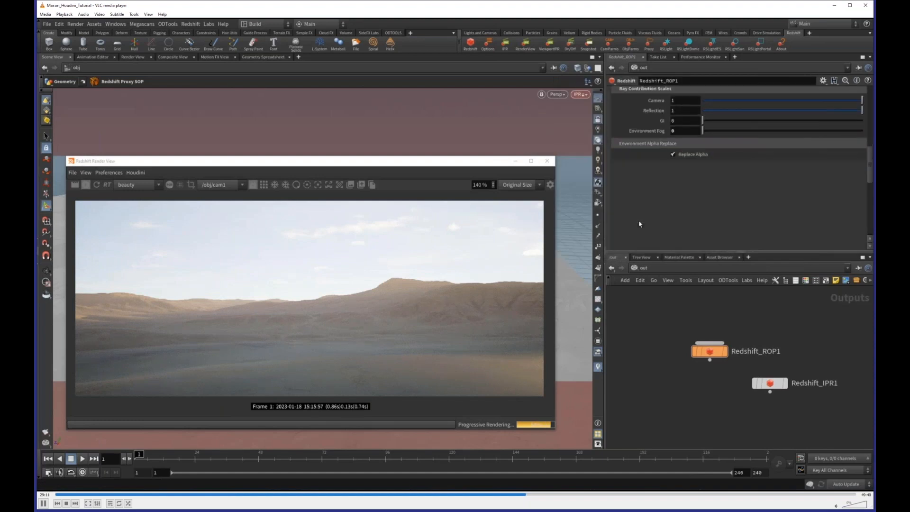
pyautogui.scroll(2, 639, 224)
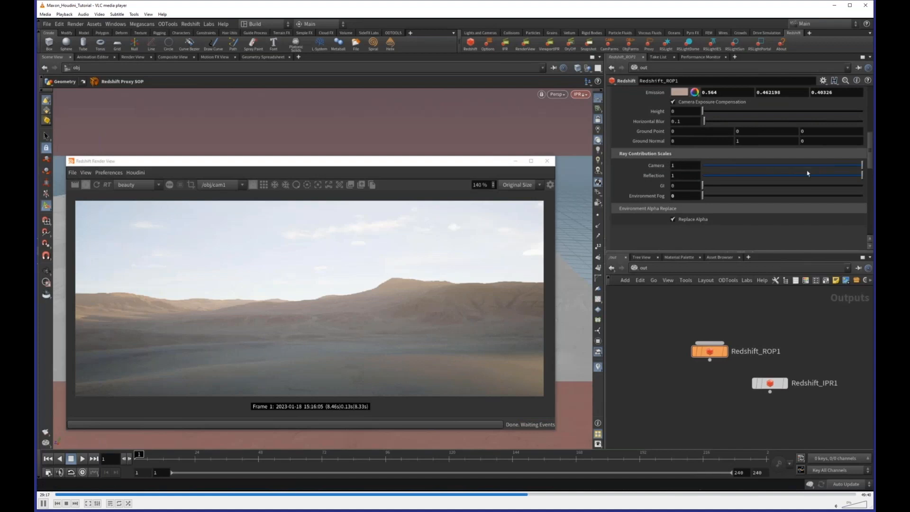
pyautogui.moveTo(808, 166); pyautogui.dragTo(629, 176)
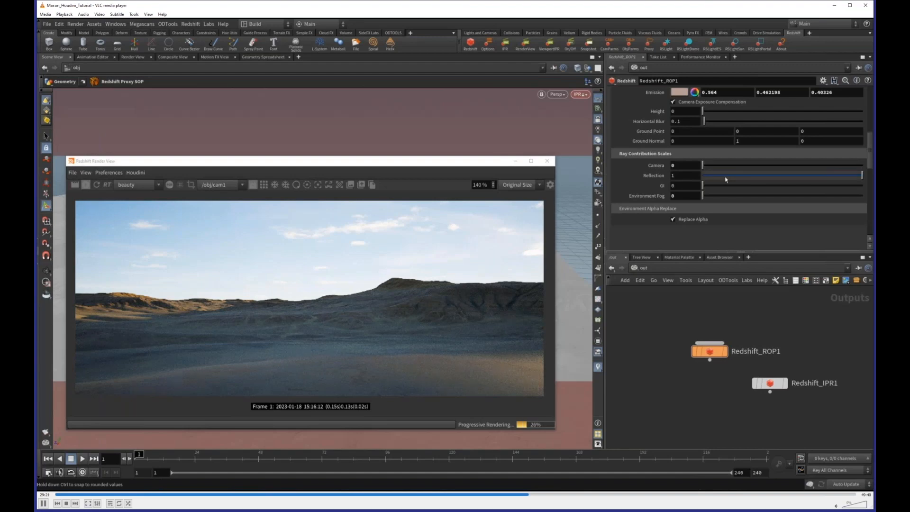
pyautogui.moveTo(725, 178); pyautogui.dragTo(769, 178)
pyautogui.hotkey('ctrl', 'z')
pyautogui.moveTo(680, 166); pyautogui.dragTo(701, 167)
pyautogui.press('BackSpace')
pyautogui.press('BackSpace')
pyautogui.write('5')
pyautogui.press('Return')
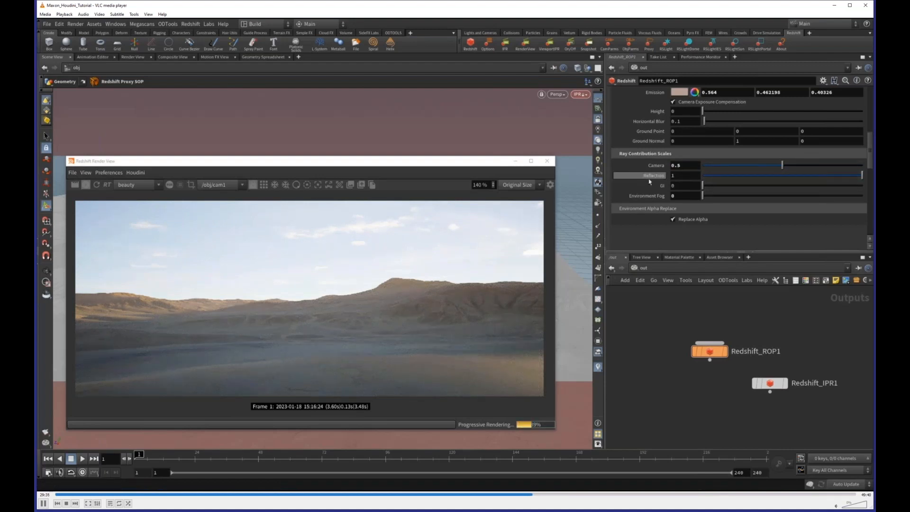
# Step: Link the Reflection ray contribution to the Camera value with a relative reference, keeping Camera at 0.5
pyautogui.rightClick(650, 178)
pyautogui.click(673, 229)
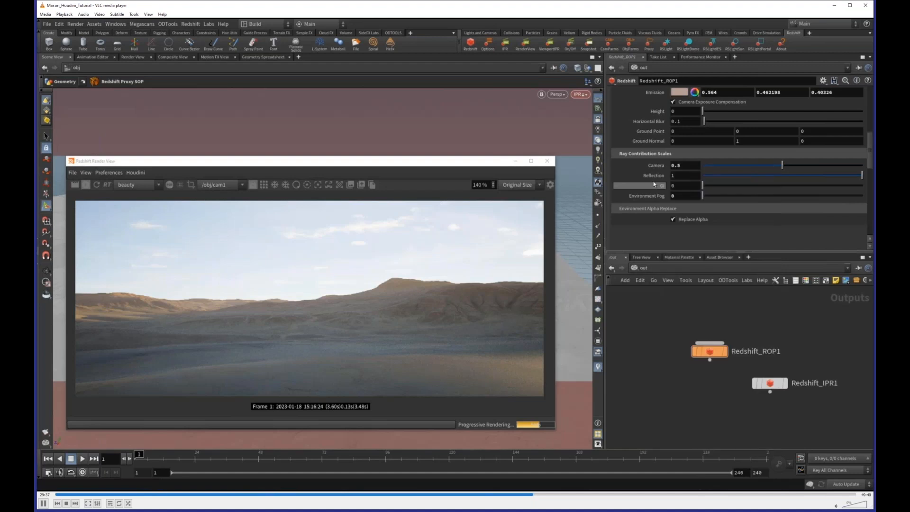
pyautogui.rightClick(652, 175)
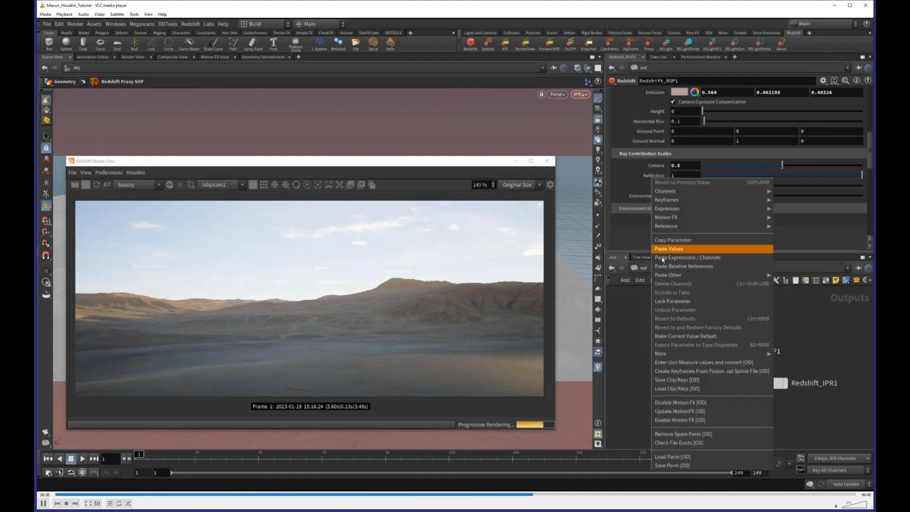
pyautogui.click(685, 266)
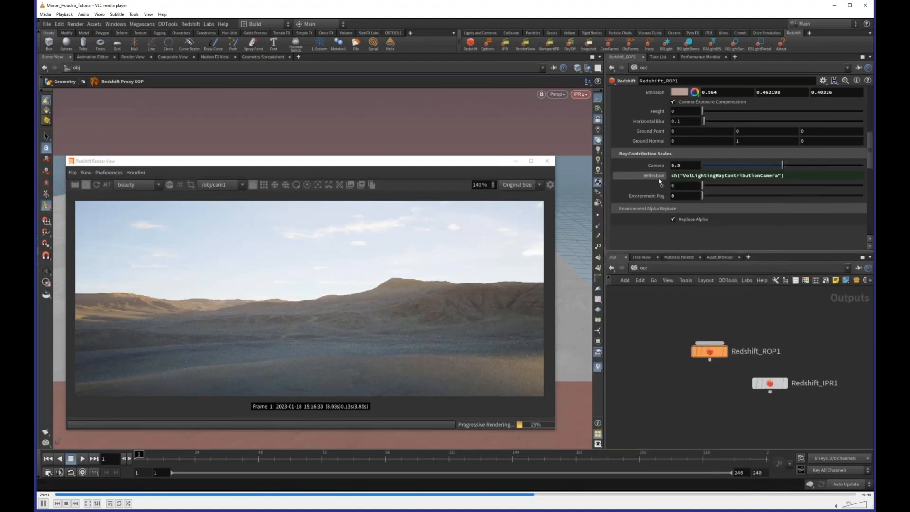
pyautogui.moveTo(781, 165)
pyautogui.mouseDown()
pyautogui.moveTo(705, 167)
pyautogui.moveTo(784, 172)
pyautogui.mouseUp()
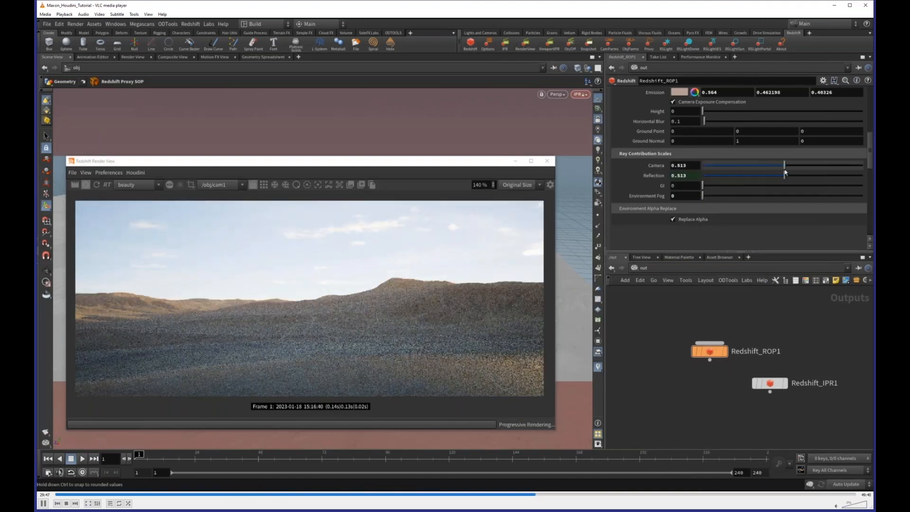
pyautogui.moveTo(688, 166); pyautogui.dragTo(678, 166)
pyautogui.press('BackSpace')
pyautogui.press('Return')
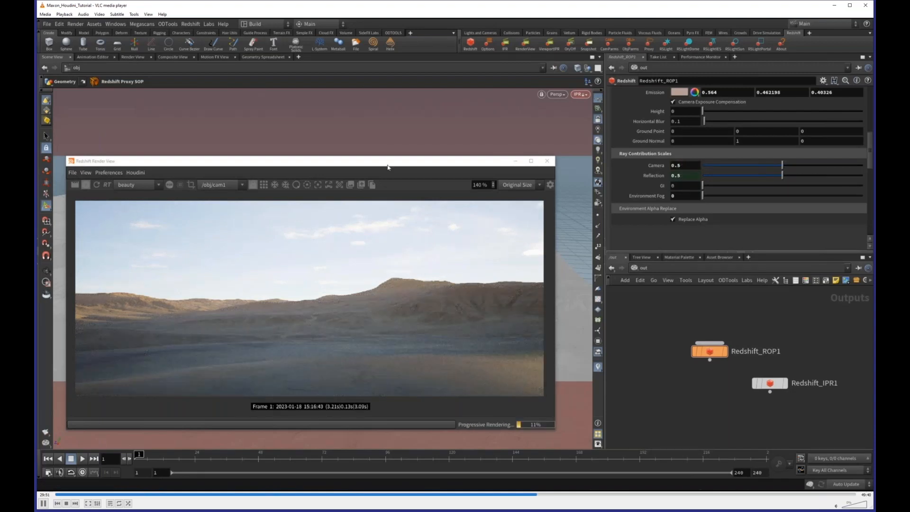
# Step: Move the render window aside and examine the fog over the terrain from several viewport angles
pyautogui.moveTo(387, 167); pyautogui.dragTo(885, 197)
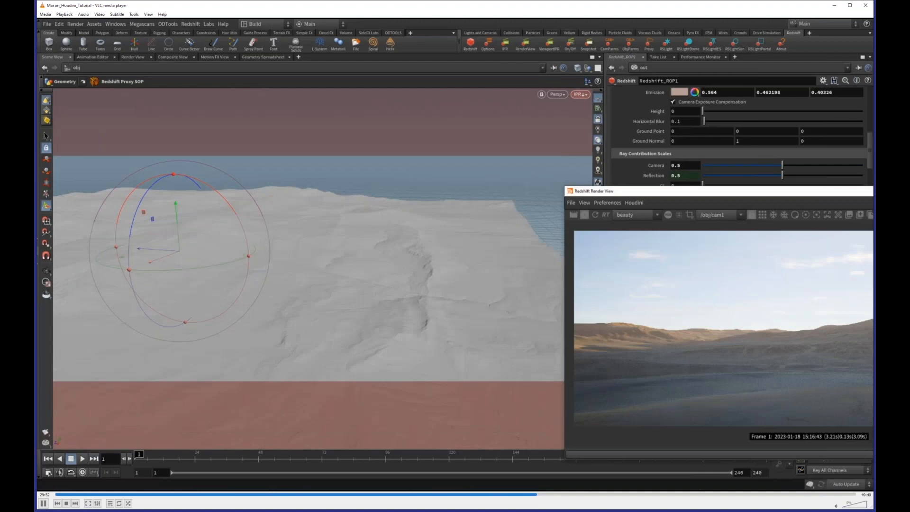
pyautogui.moveTo(889, 194); pyautogui.dragTo(676, 191)
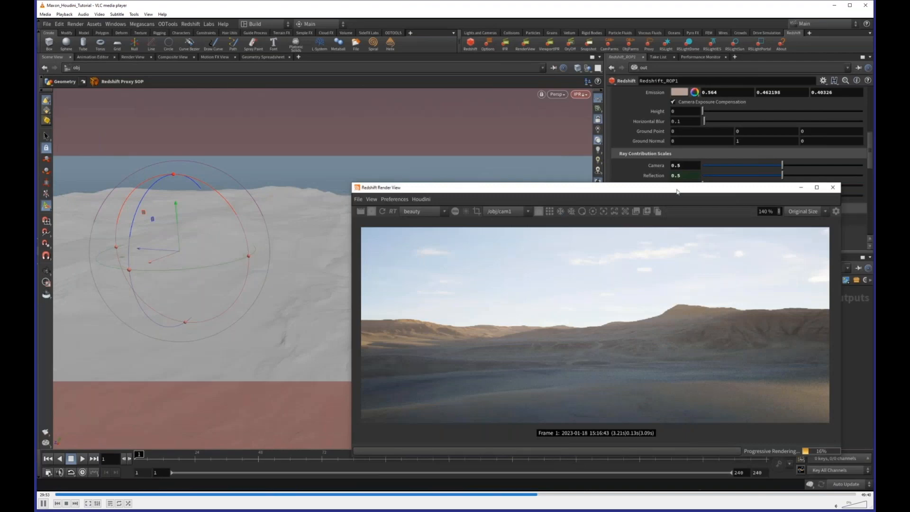
pyautogui.moveTo(676, 190); pyautogui.dragTo(574, 181)
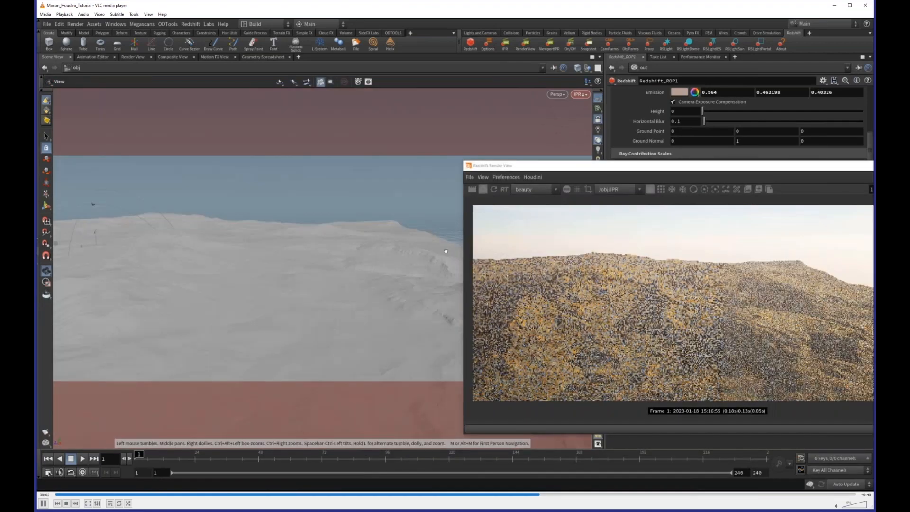
pyautogui.moveTo(445, 252); pyautogui.dragTo(488, 240)
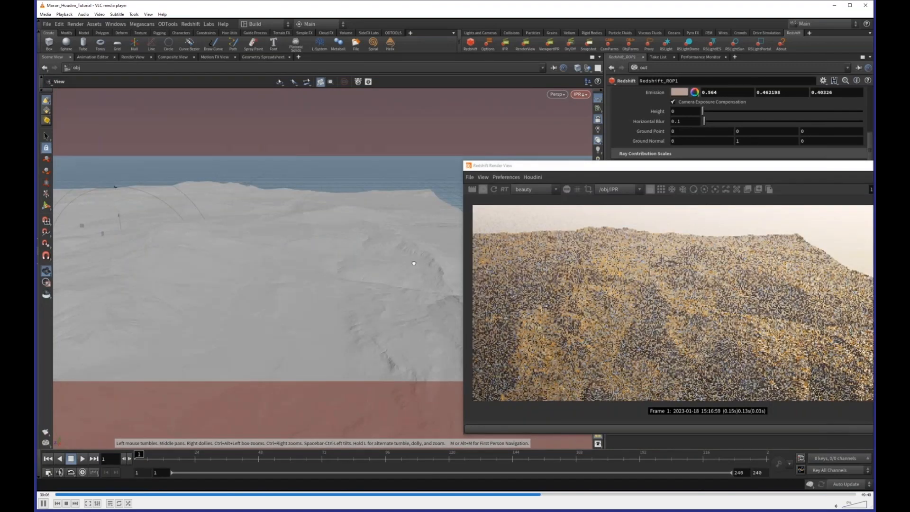
pyautogui.moveTo(414, 263); pyautogui.dragTo(319, 272)
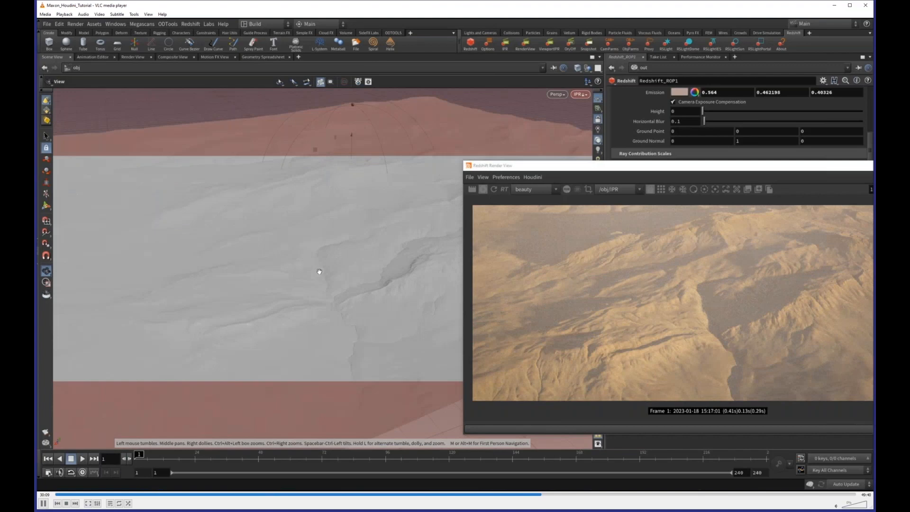
pyautogui.moveTo(319, 271); pyautogui.dragTo(327, 308, button='middle')
pyautogui.moveTo(678, 173); pyautogui.dragTo(278, 176)
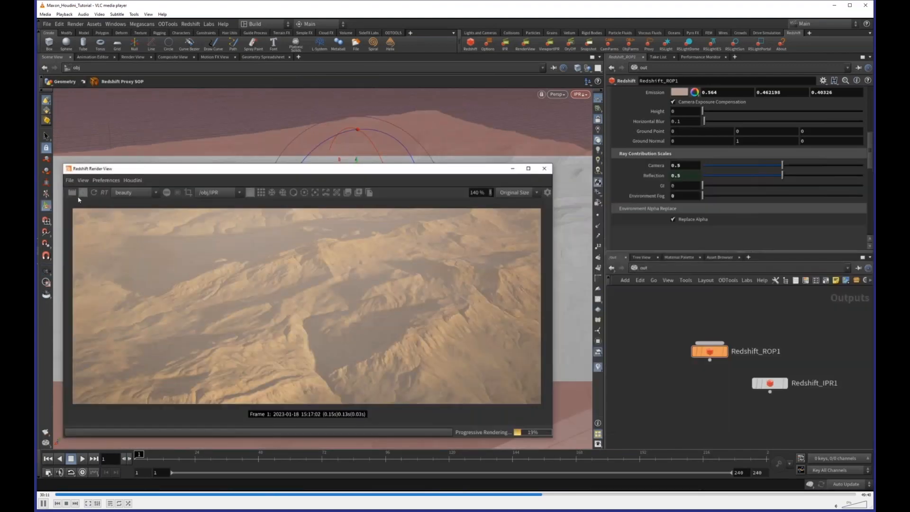
# Step: Stop the interactive render and save the scene file
pyautogui.click(84, 193)
pyautogui.click(661, 327)
pyautogui.hotkey('ctrl', 's')
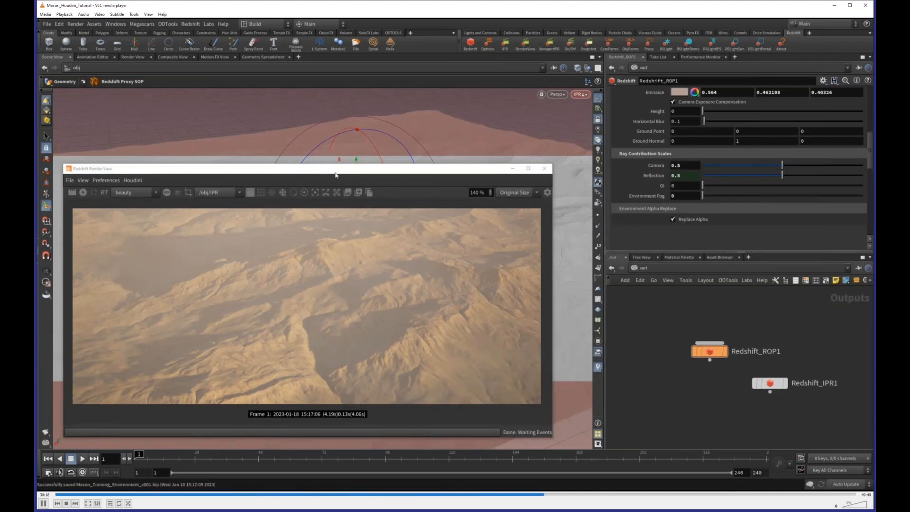
# Step: Close the render window and open the terrain geometry from the obj network
pyautogui.moveTo(335, 172); pyautogui.dragTo(358, 175)
pyautogui.click(567, 171)
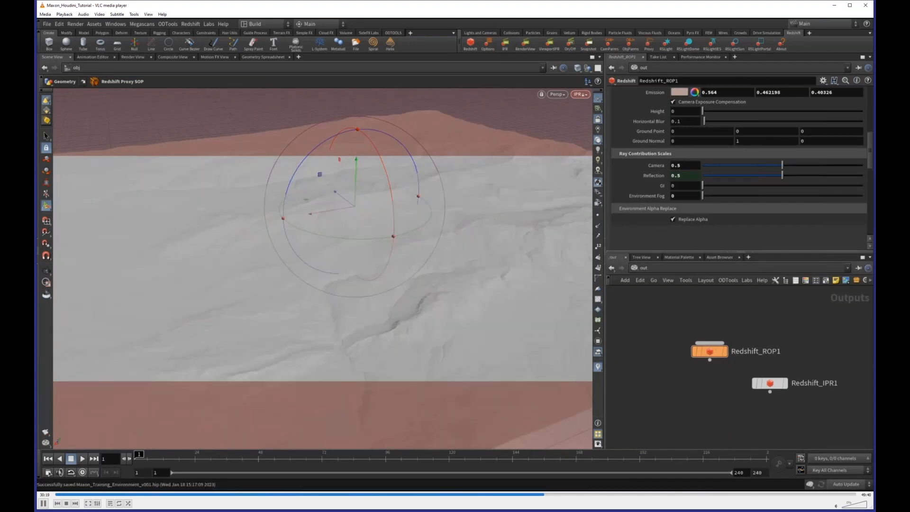
pyautogui.click(646, 268)
pyautogui.click(675, 313)
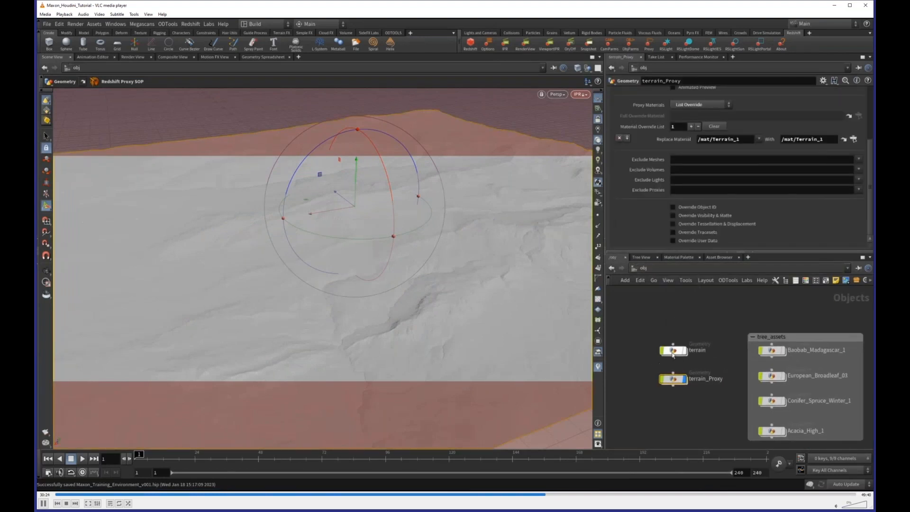
pyautogui.click(673, 352)
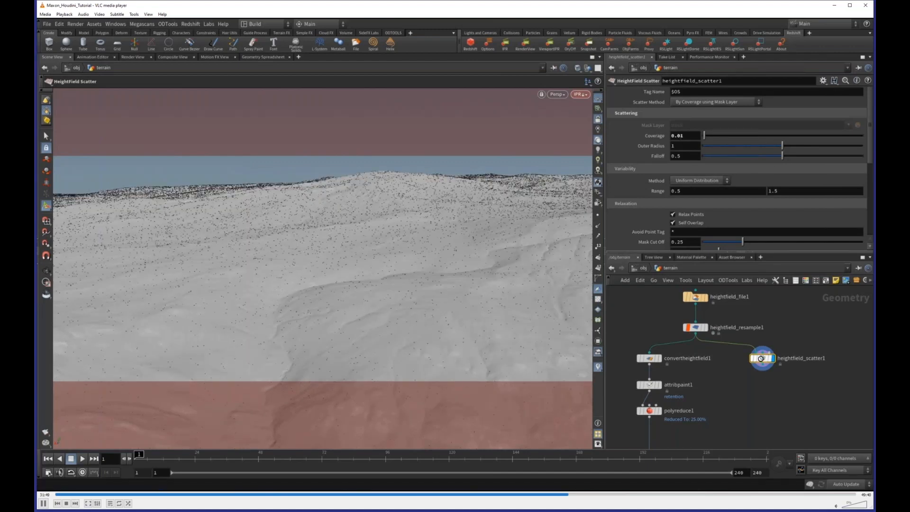
# Step: Add a HeightField Mask by Feature node and place it above heightfield_scatter1
pyautogui.middleClick(764, 361)
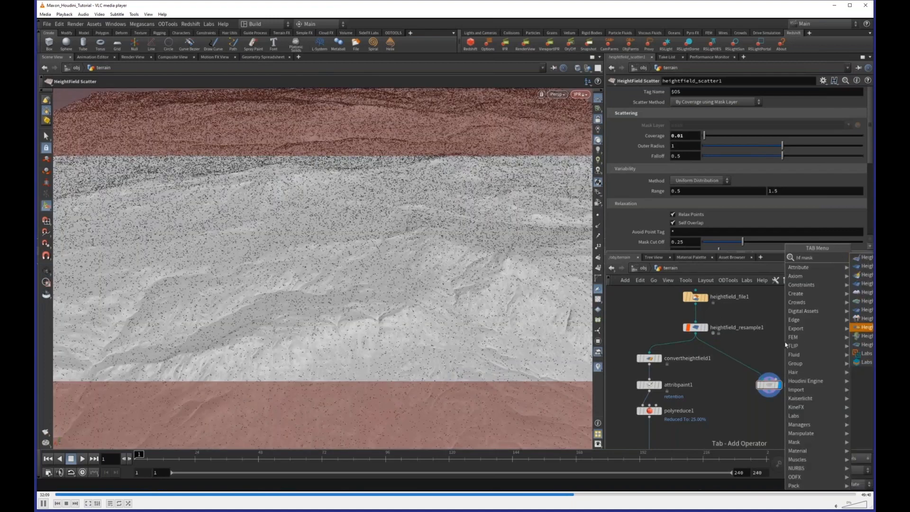
pyautogui.press('Return')
pyautogui.click(785, 340)
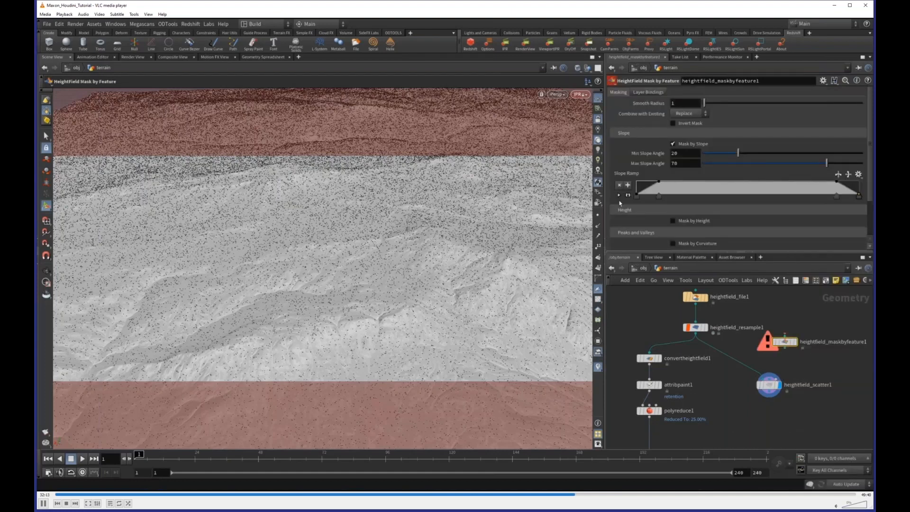
pyautogui.scroll(-2, 619, 208)
pyautogui.moveTo(771, 383); pyautogui.dragTo(768, 411)
pyautogui.moveTo(785, 346)
pyautogui.moveTo(785, 346); pyautogui.dragTo(768, 370)
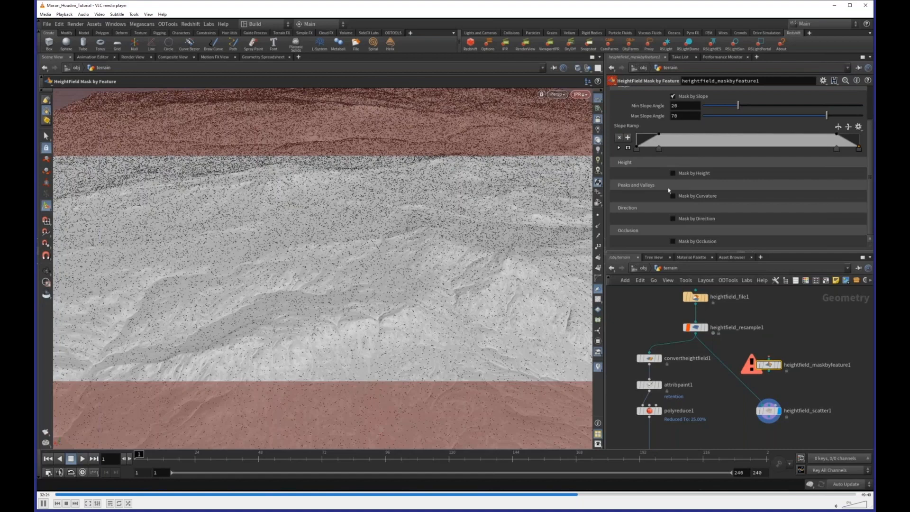
# Step: Connect heightfield_resample1 to the mask by feature node and display its slope mask on the terrain
pyautogui.scroll(3, 668, 190)
pyautogui.scroll(1, 669, 189)
pyautogui.scroll(3, 676, 330)
pyautogui.click(709, 335)
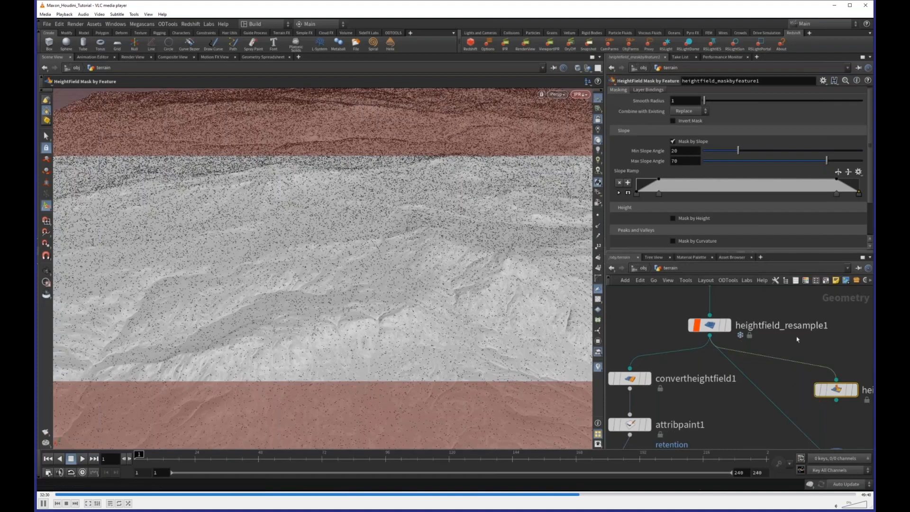
pyautogui.moveTo(819, 358); pyautogui.dragTo(778, 317, button='middle')
pyautogui.click(814, 350)
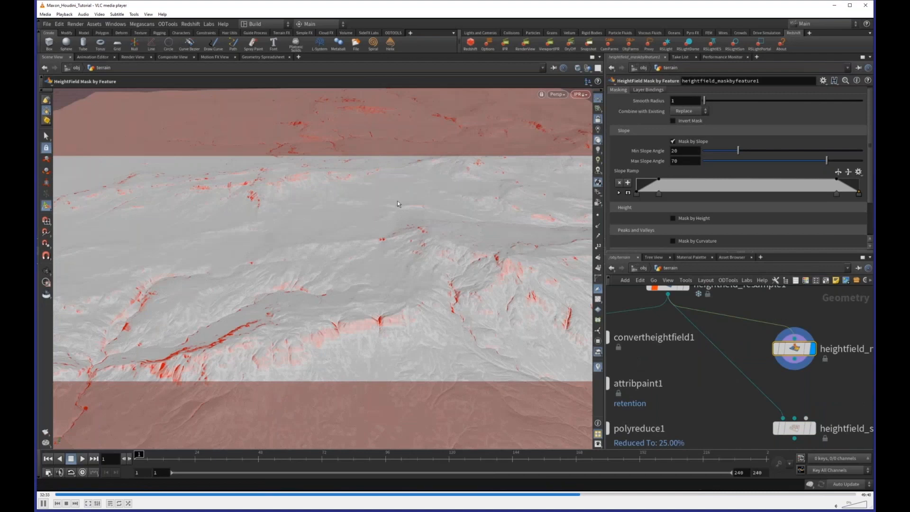
pyautogui.press('Escape')
pyautogui.moveTo(376, 231); pyautogui.dragTo(334, 226)
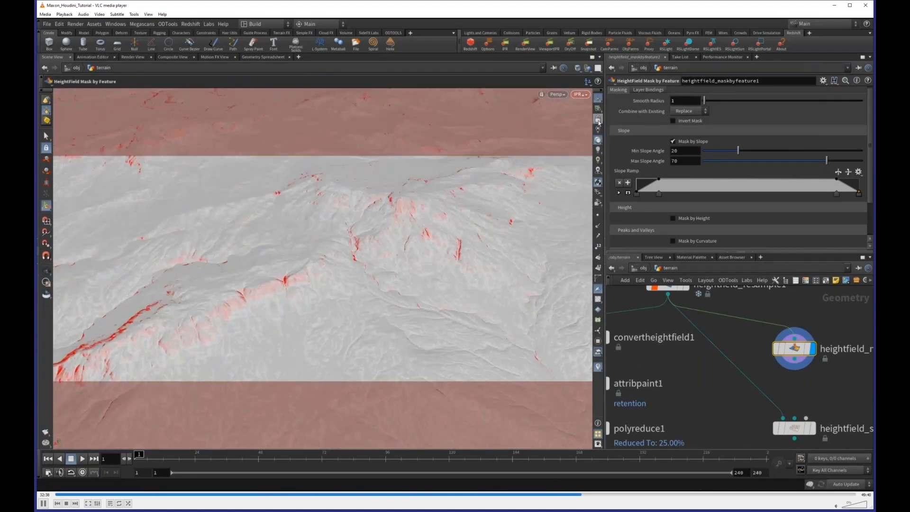
pyautogui.press('Escape')
pyautogui.moveTo(375, 265); pyautogui.dragTo(438, 272)
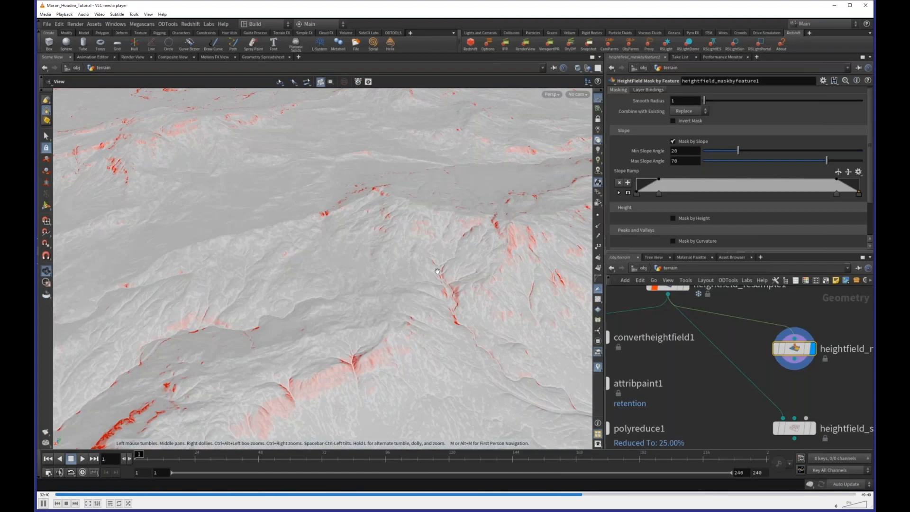
pyautogui.moveTo(438, 271); pyautogui.dragTo(290, 285)
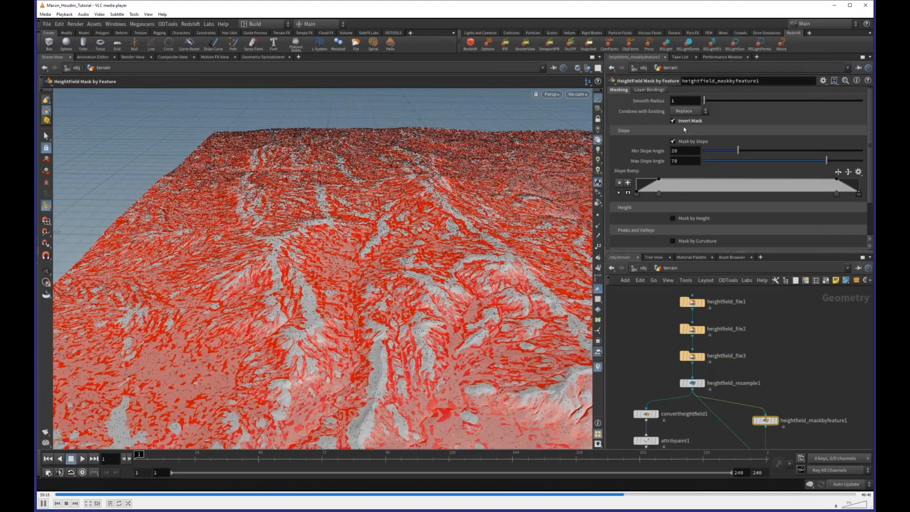
pyautogui.click(685, 112)
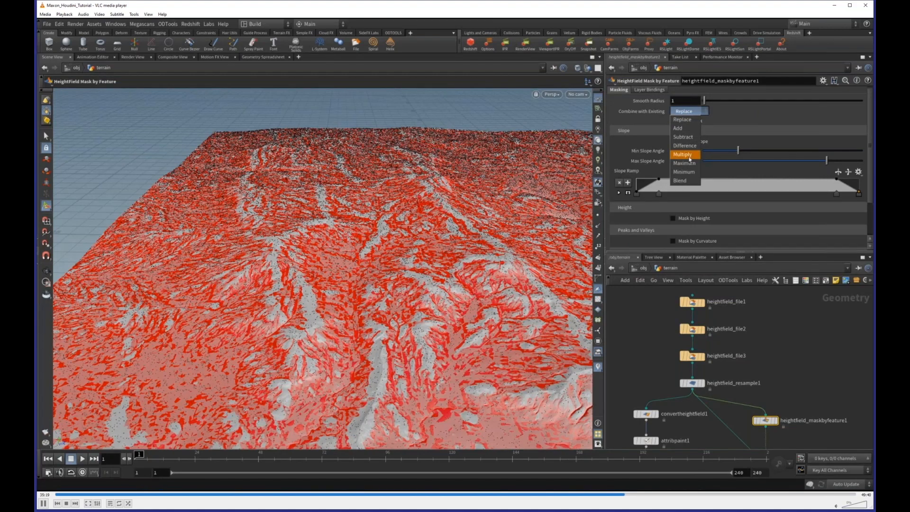
pyautogui.click(796, 395)
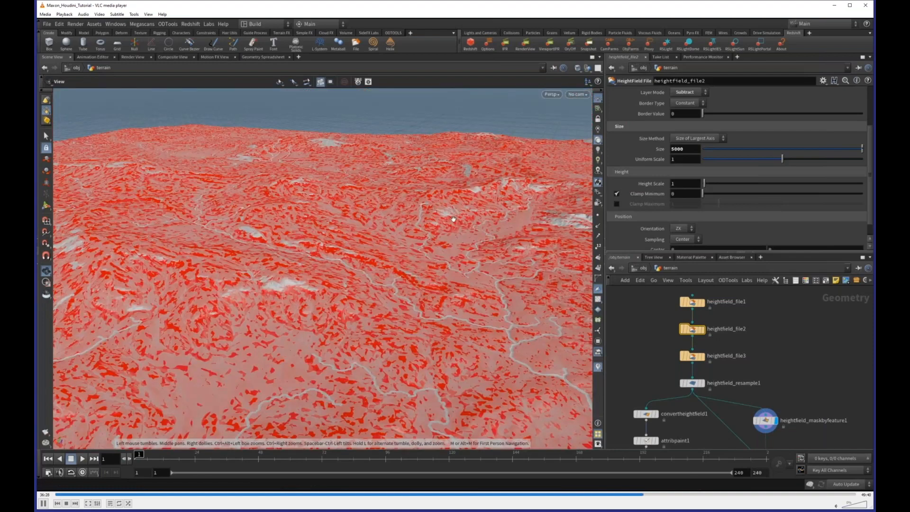
# Step: Set heightfield_file2's Height Scale to 3 and check the resulting mask across the terrain
pyautogui.press('Return')
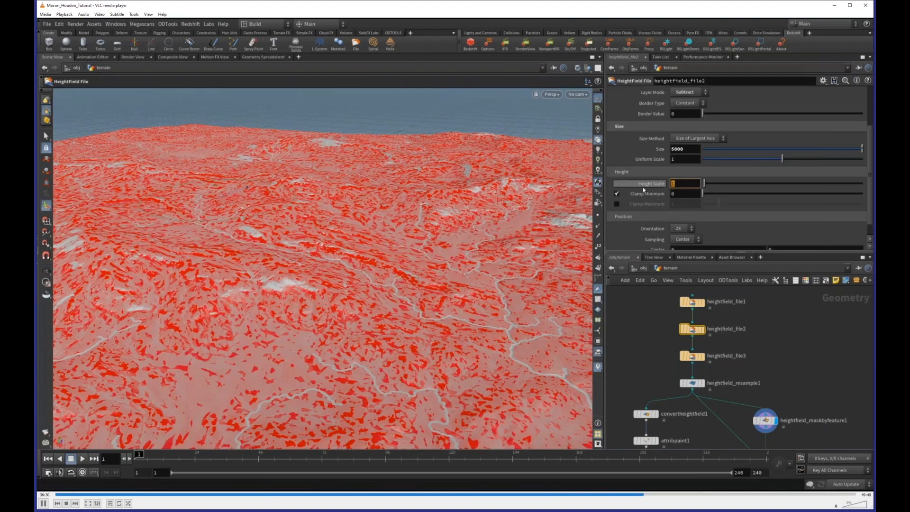
pyautogui.write('3')
pyautogui.press('Return')
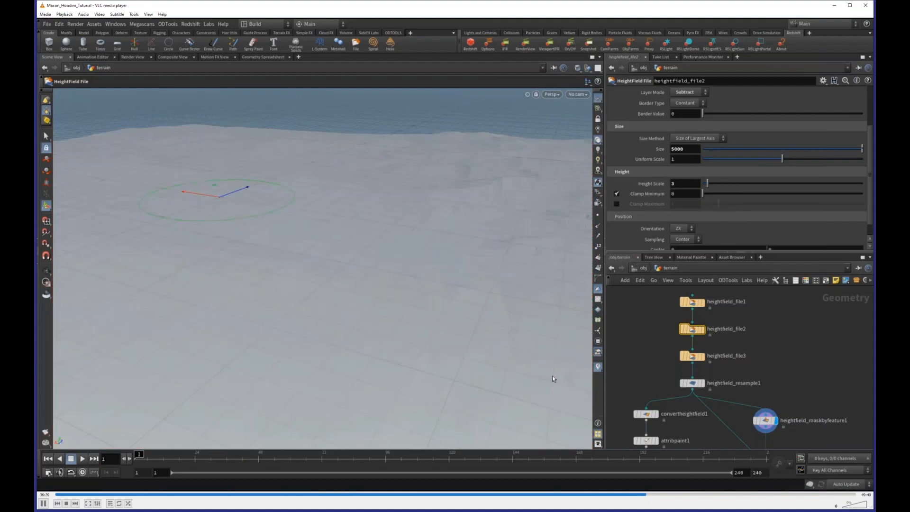
pyautogui.press('Escape')
pyautogui.moveTo(530, 368); pyautogui.dragTo(365, 295)
pyautogui.moveTo(365, 295); pyautogui.dragTo(352, 258, button='middle')
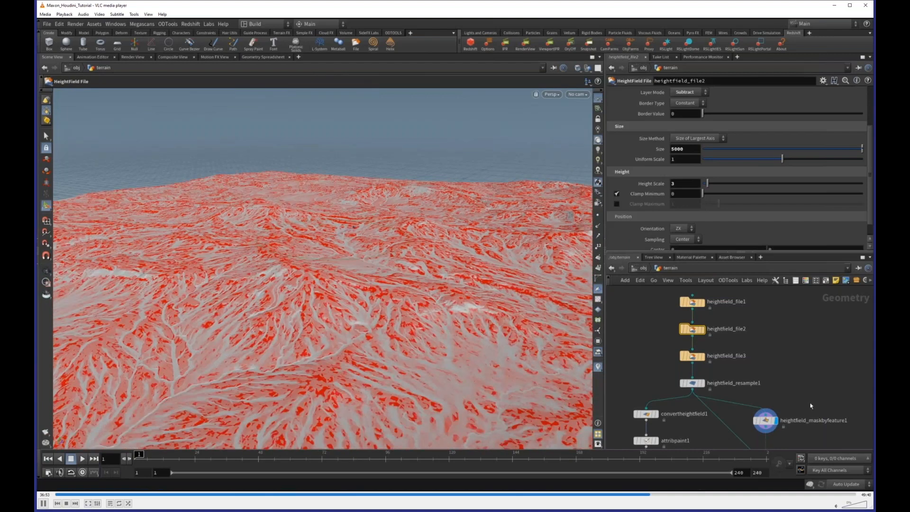
# Step: Display heightfield_scatter1 in place of the feature mask and look over the scattered points on the terrain
pyautogui.moveTo(810, 406); pyautogui.dragTo(802, 322, button='middle')
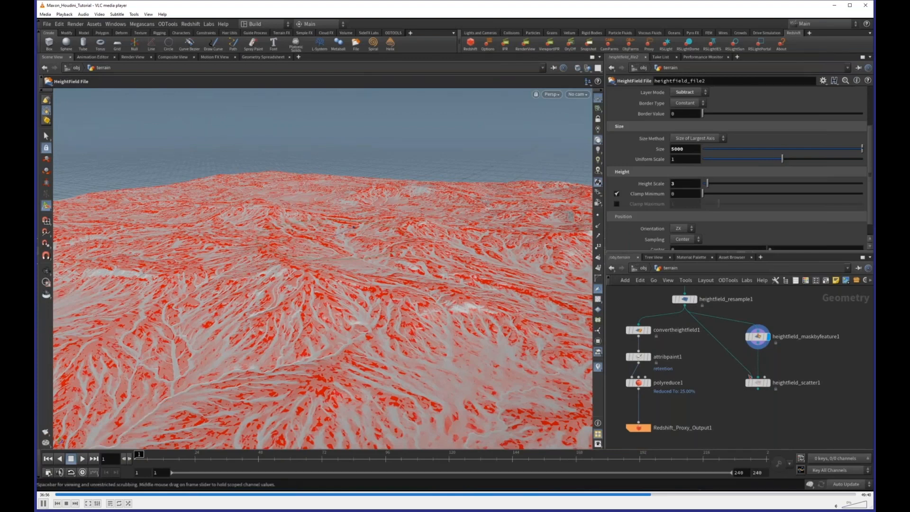
pyautogui.moveTo(722, 376); pyautogui.dragTo(789, 404)
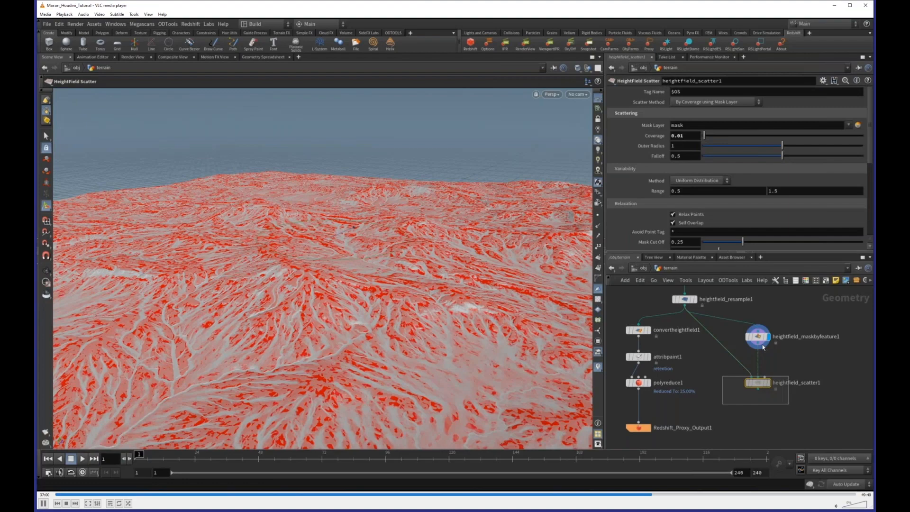
pyautogui.press('Escape')
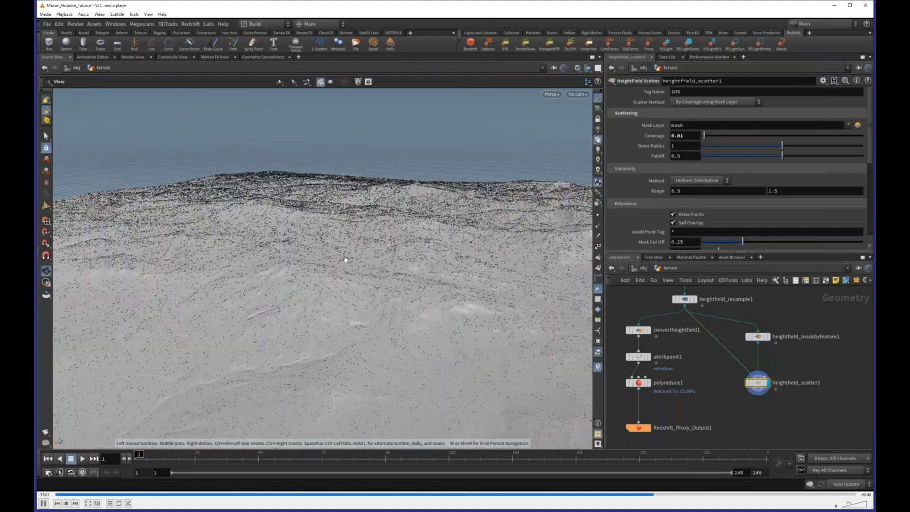
pyautogui.moveTo(345, 260)
pyautogui.mouseDown()
pyautogui.moveTo(291, 319)
pyautogui.moveTo(348, 257)
pyautogui.mouseUp()
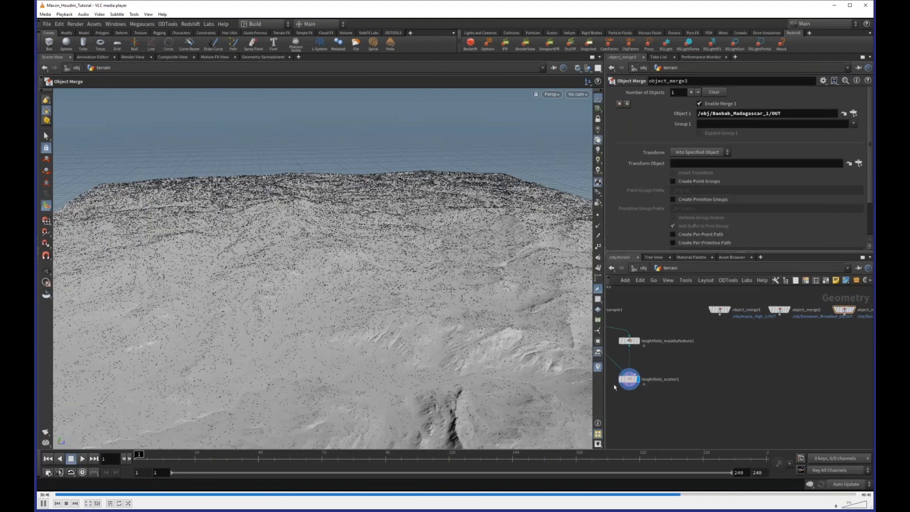
# Step: Add an Attribute Create node below object_merge1
pyautogui.moveTo(775, 396); pyautogui.dragTo(779, 403, button='middle')
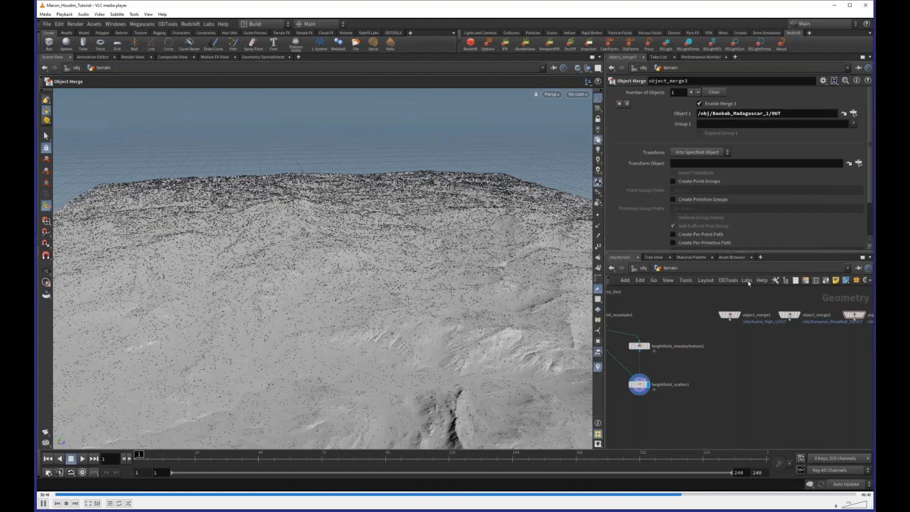
pyautogui.moveTo(754, 385); pyautogui.dragTo(718, 386, button='middle')
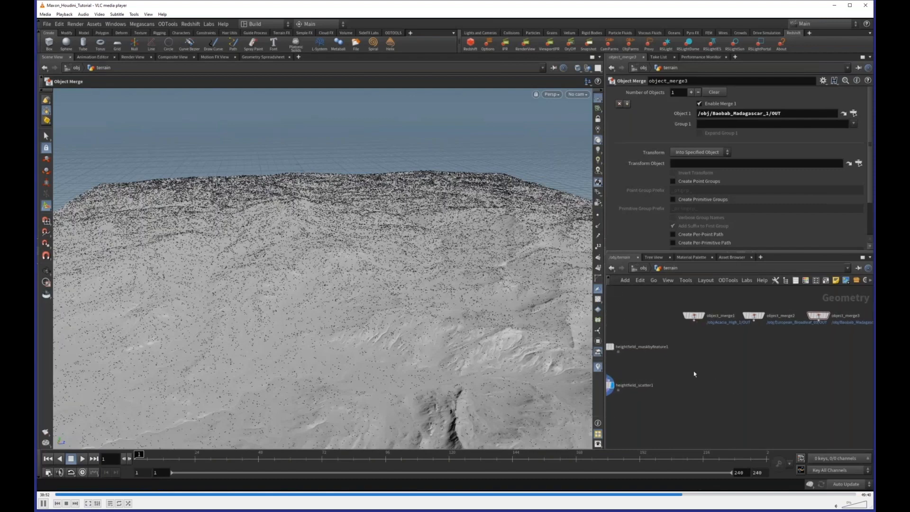
pyautogui.press('Tab')
pyautogui.write('a')
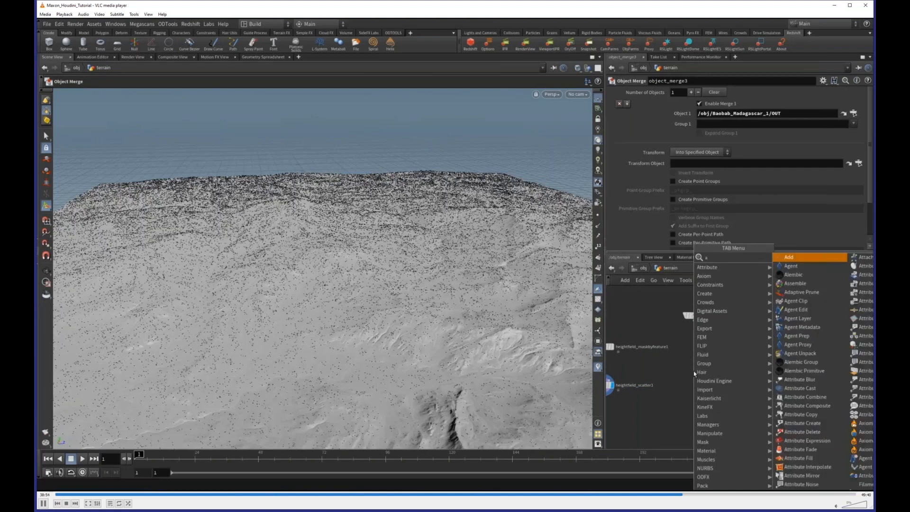
pyautogui.write('ttribut cr')
pyautogui.press('Return')
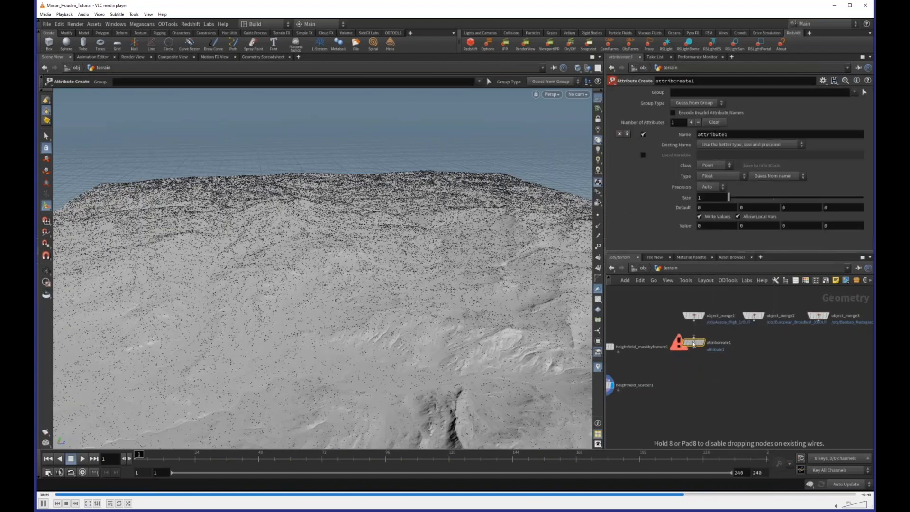
pyautogui.click(693, 342)
pyautogui.scroll(3, 693, 344)
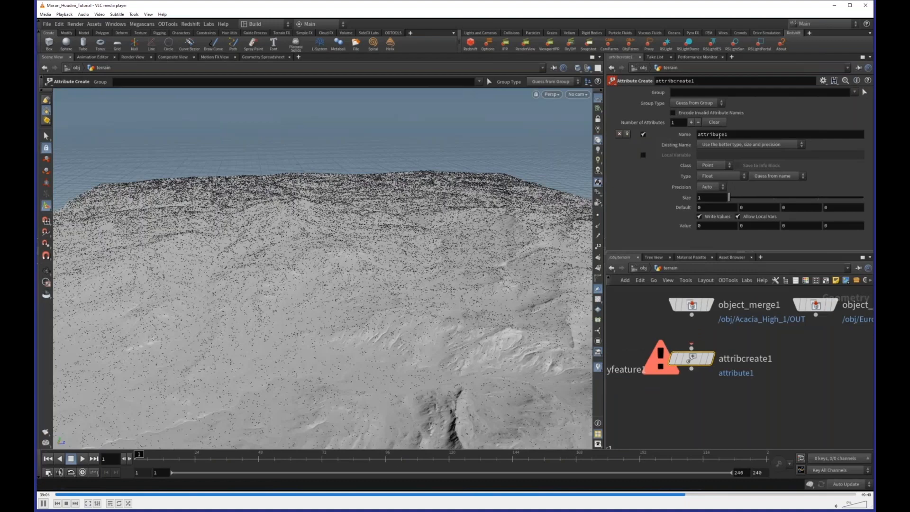
# Step: Define attribcreate1's attribute as weight with class Primitive and type Integer, and connect object_merge1 to the node
pyautogui.doubleClick(719, 135)
pyautogui.write('weight')
pyautogui.press('Return')
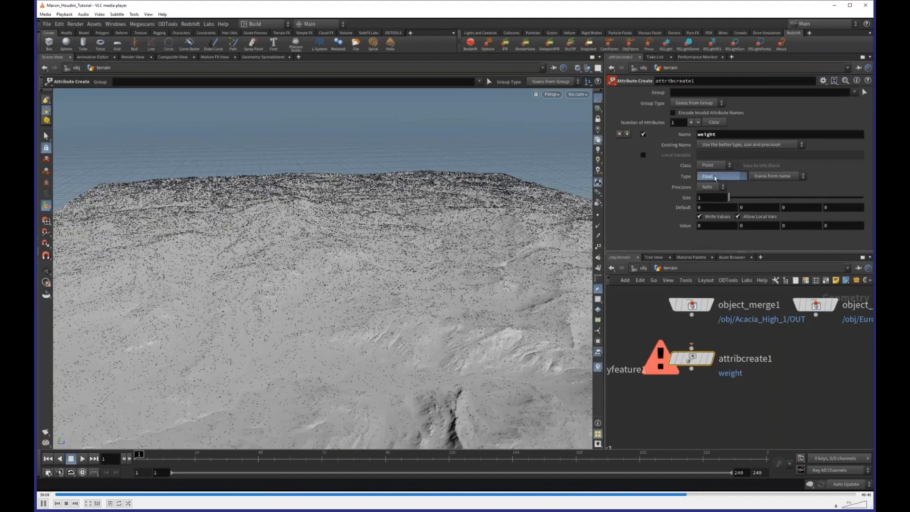
pyautogui.click(716, 177)
pyautogui.click(716, 237)
pyautogui.click(718, 166)
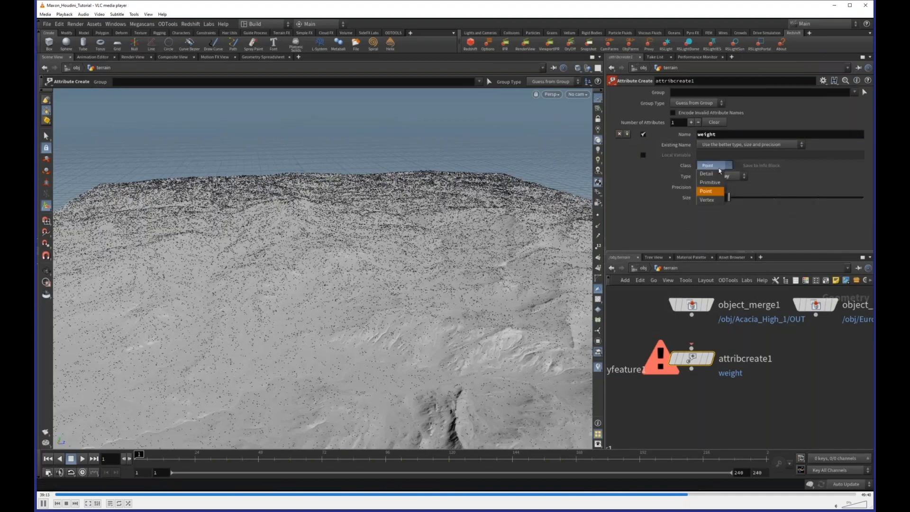
pyautogui.click(710, 182)
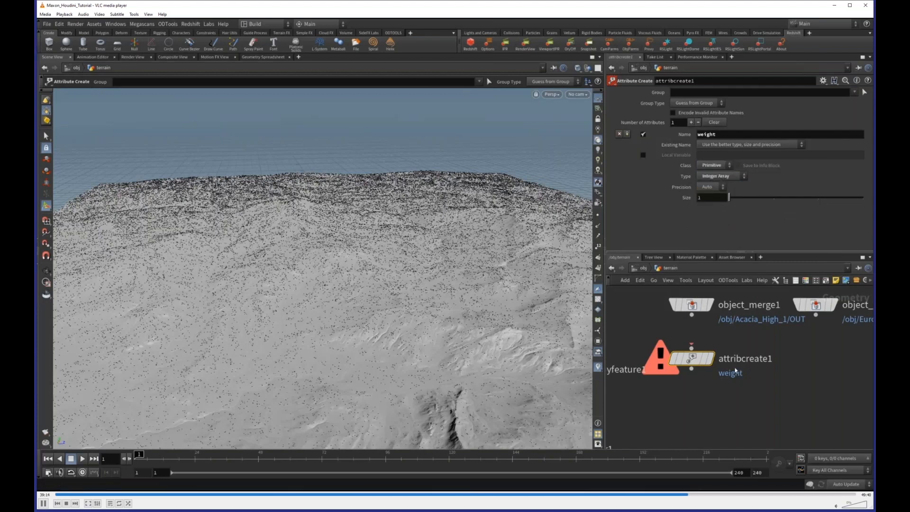
pyautogui.click(727, 178)
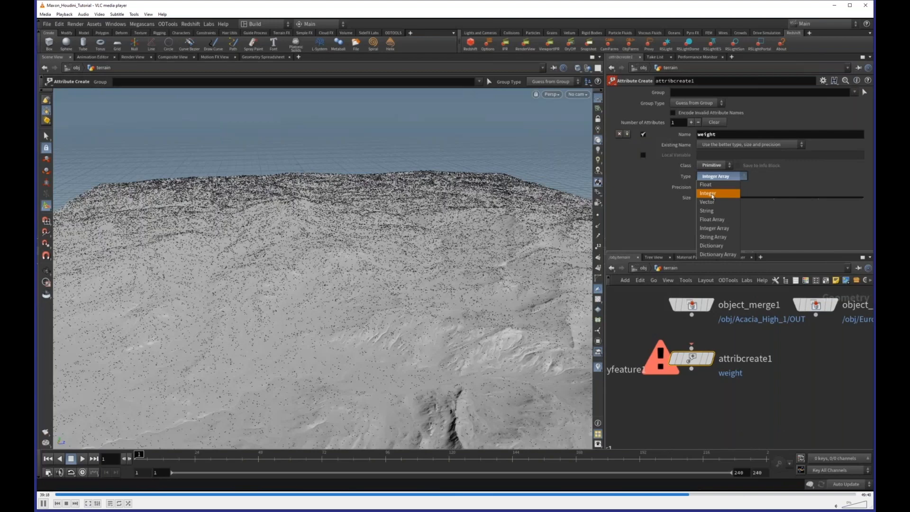
pyautogui.click(712, 194)
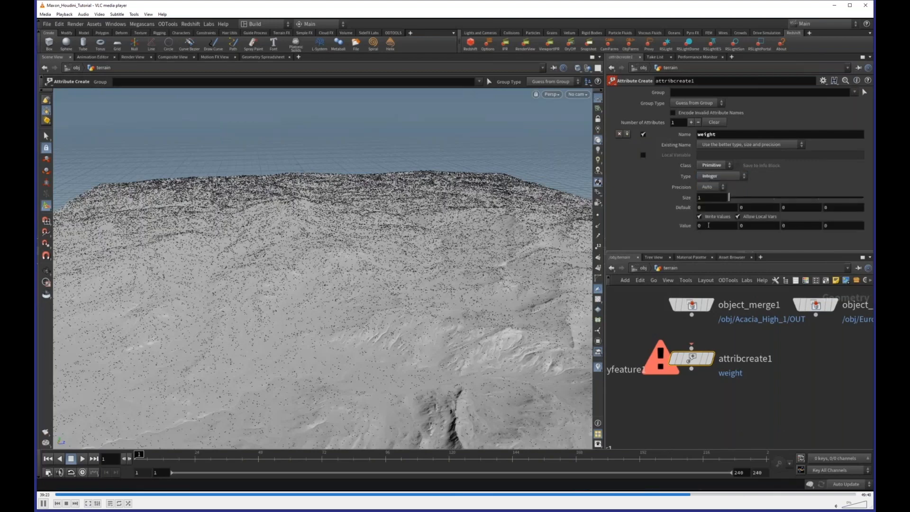
pyautogui.moveTo(691, 345); pyautogui.dragTo(692, 315)
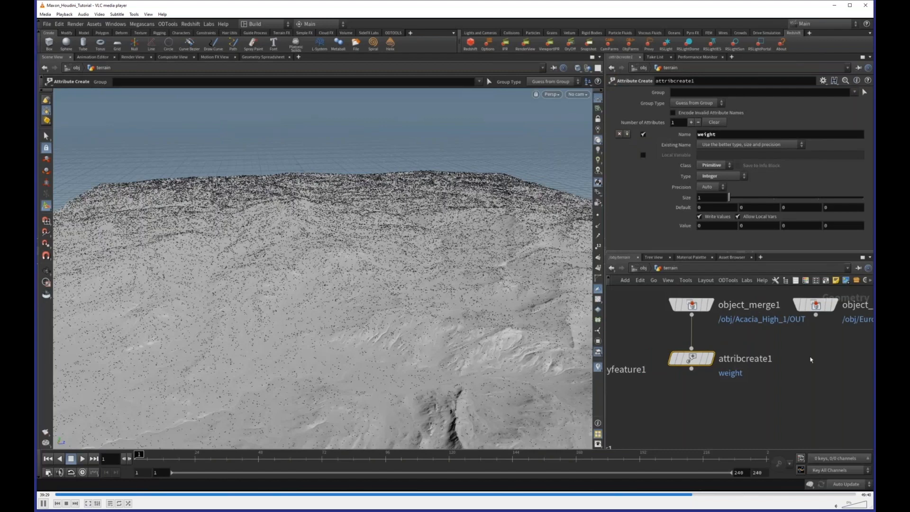
pyautogui.moveTo(810, 360); pyautogui.dragTo(777, 358, button='middle')
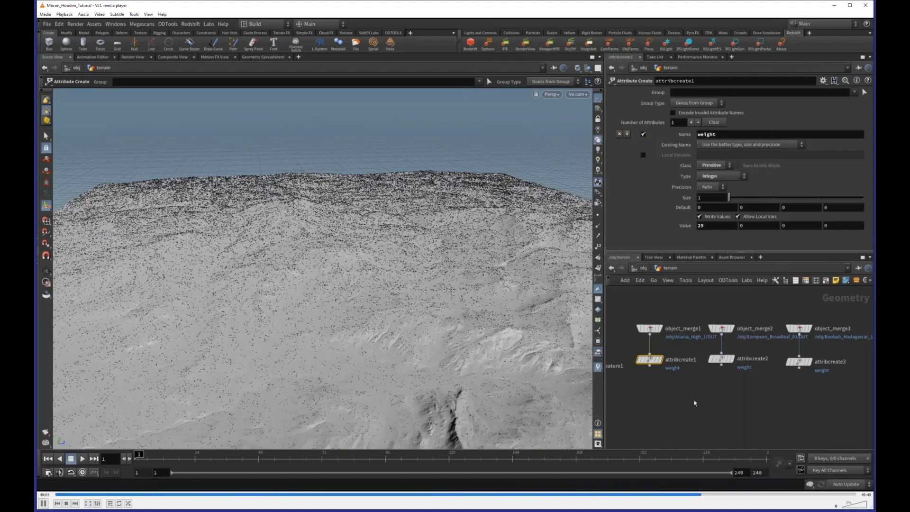
# Step: Add a Merge node below the three attribute create nodes to combine the weighted tree assets
pyautogui.moveTo(695, 404); pyautogui.dragTo(751, 381, button='middle')
pyautogui.press('Tab')
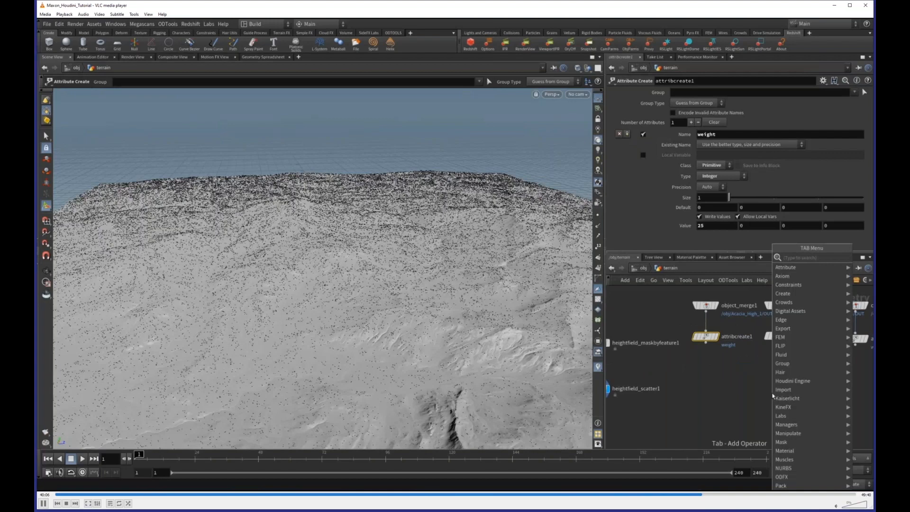
pyautogui.click(780, 389)
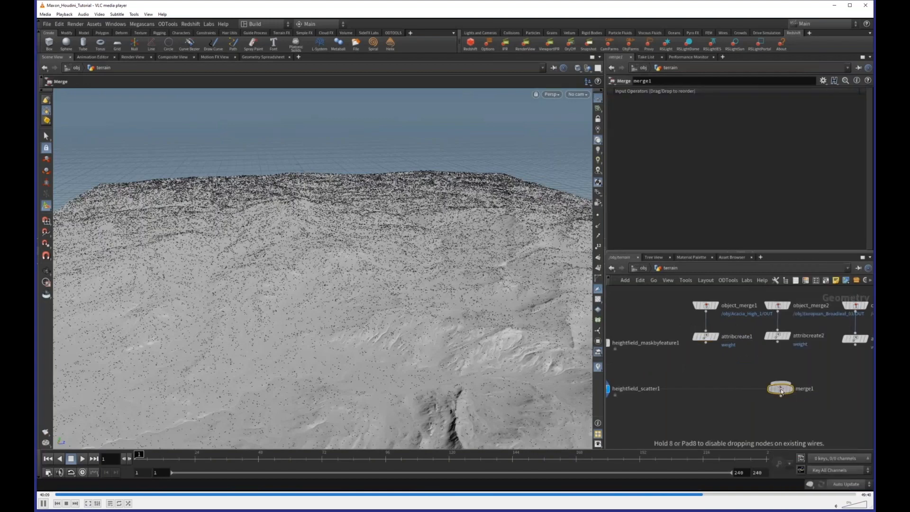
pyautogui.moveTo(781, 391); pyautogui.dragTo(777, 393)
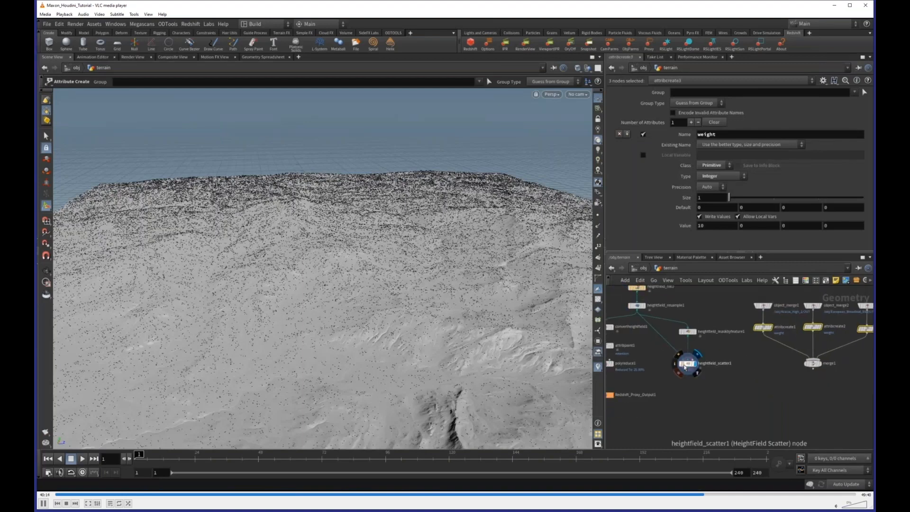
# Step: Move heightfield_scatter1 below merge1, feed the merged trees into it and inspect the scatter on the terrain
pyautogui.moveTo(685, 367); pyautogui.dragTo(746, 415)
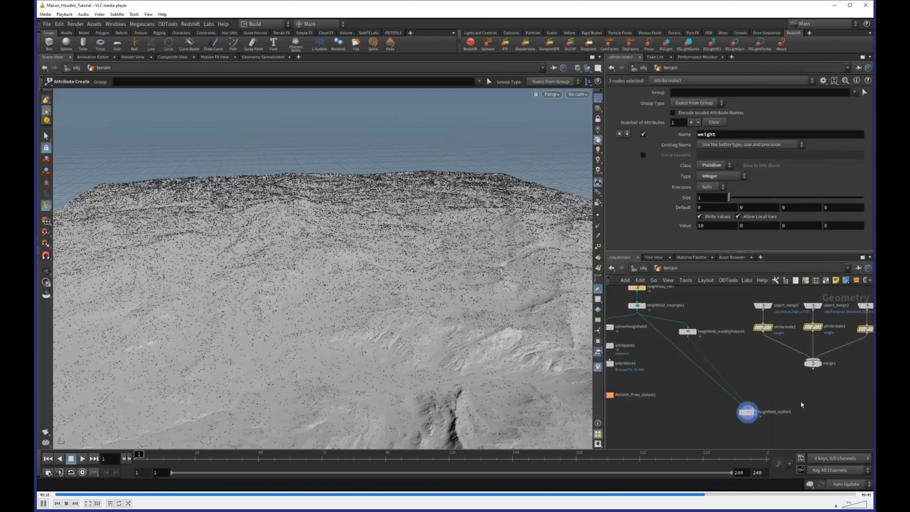
pyautogui.scroll(2, 801, 404)
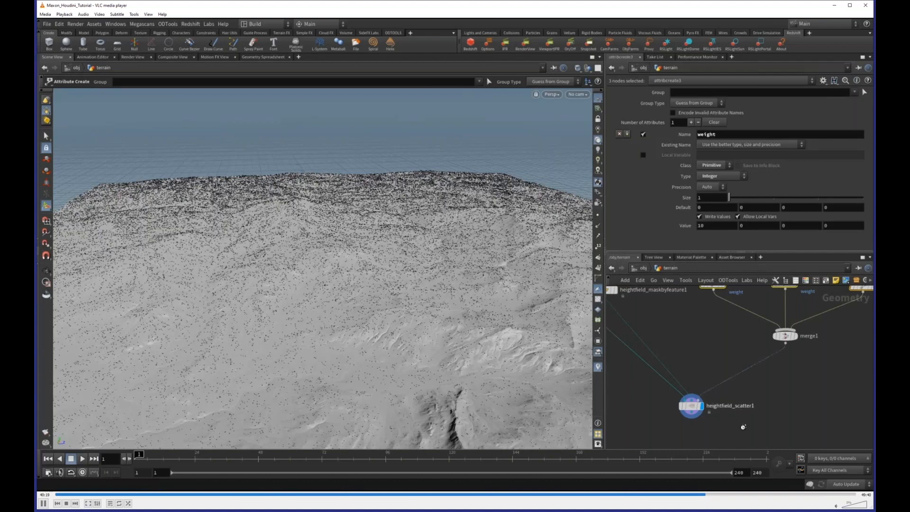
pyautogui.moveTo(773, 393); pyautogui.dragTo(662, 418)
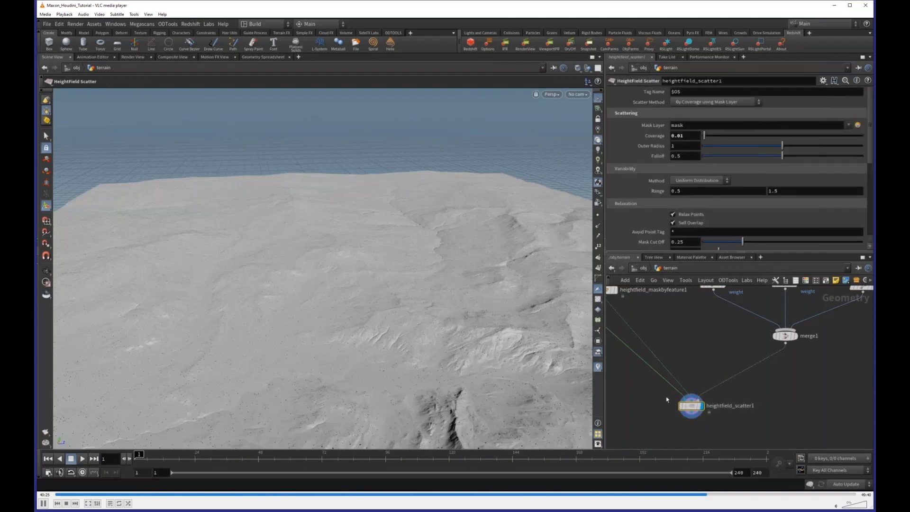
pyautogui.keyDown('alt'); pyautogui.moveTo(402, 319); pyautogui.dragTo(475, 279, button='middle'); pyautogui.keyUp('alt')
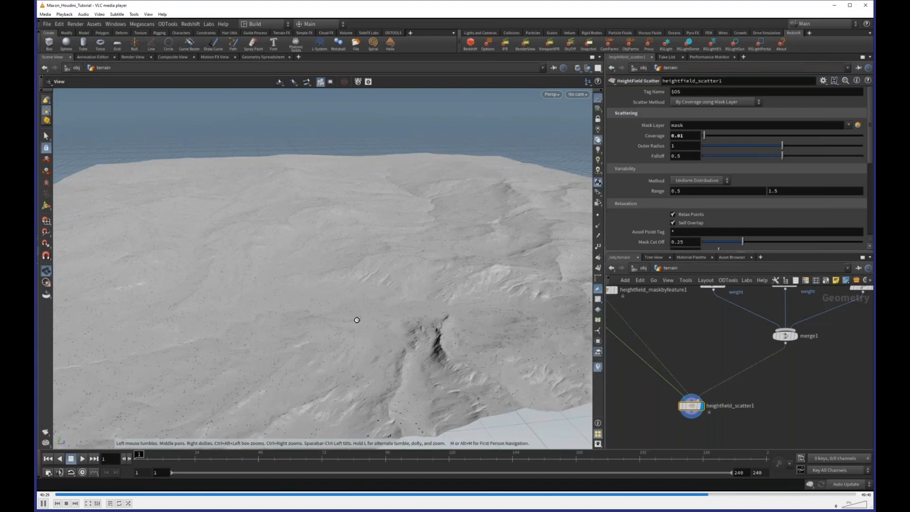
pyautogui.moveTo(356, 320); pyautogui.dragTo(440, 331)
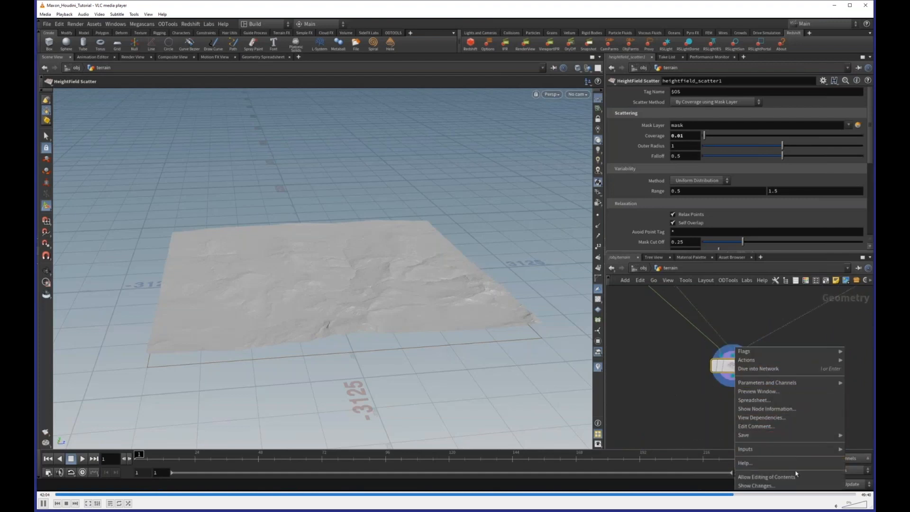
# Step: Allow editing of heightfield_scatter1's contents and set Display As to Bounding Box on copytopoints2 inside it
pyautogui.doubleClick(732, 368)
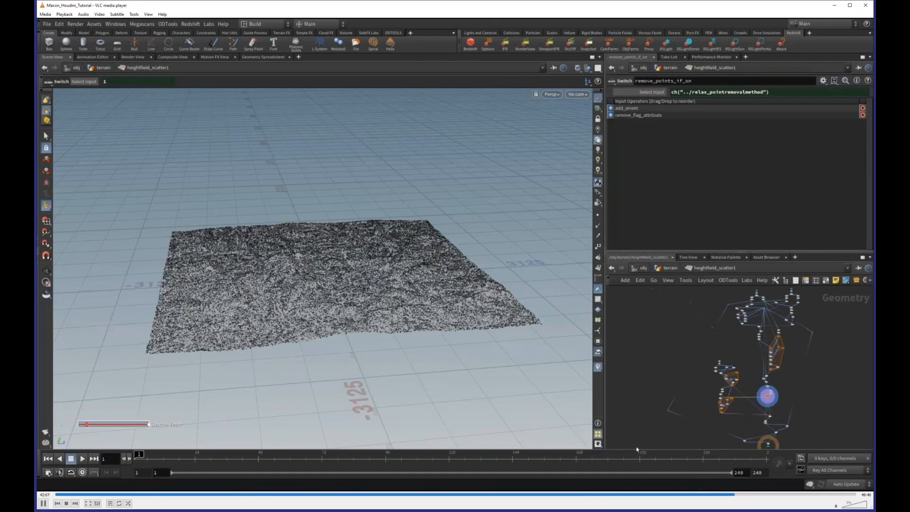
pyautogui.scroll(8, 701, 331)
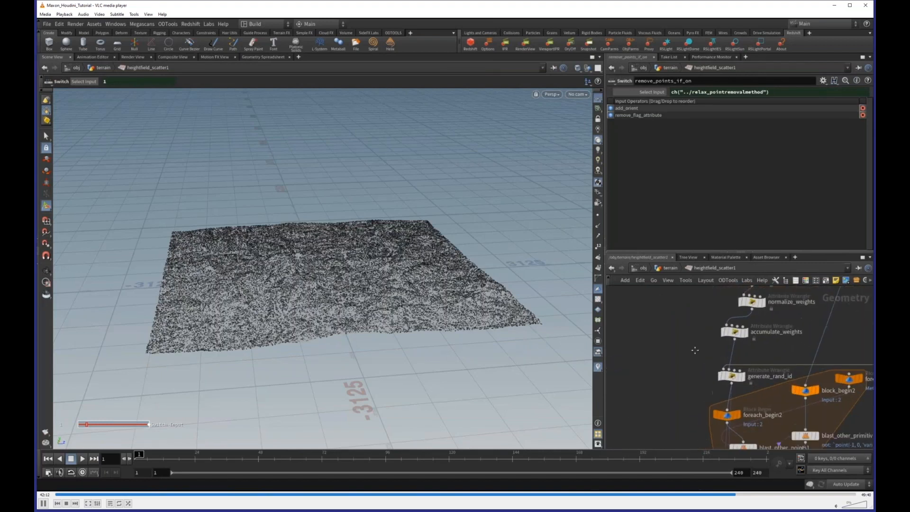
pyautogui.moveTo(694, 349); pyautogui.dragTo(693, 291, button='middle')
pyautogui.moveTo(701, 341); pyautogui.dragTo(707, 326, button='middle')
pyautogui.click(709, 328)
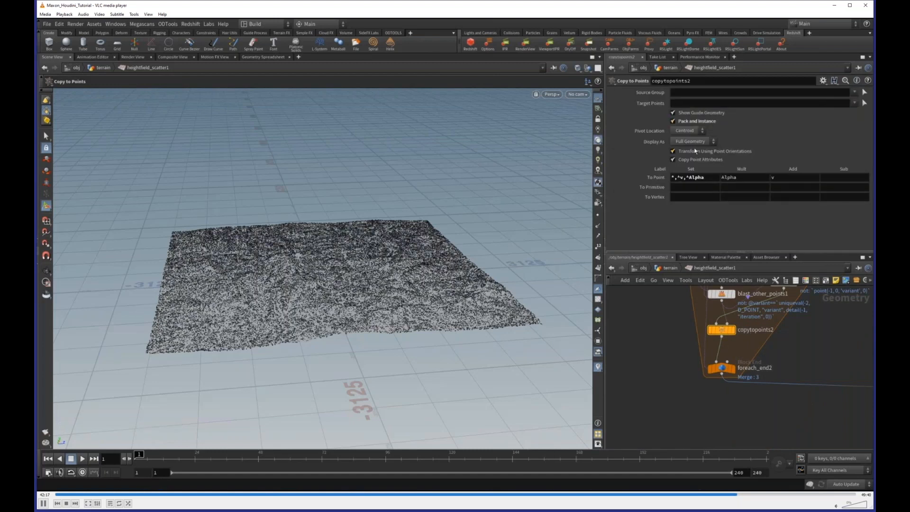
pyautogui.click(705, 142)
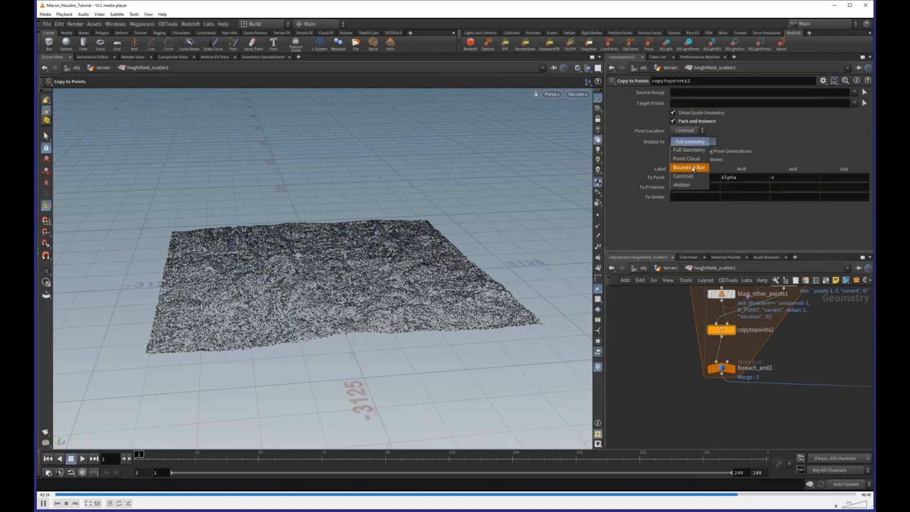
pyautogui.click(693, 168)
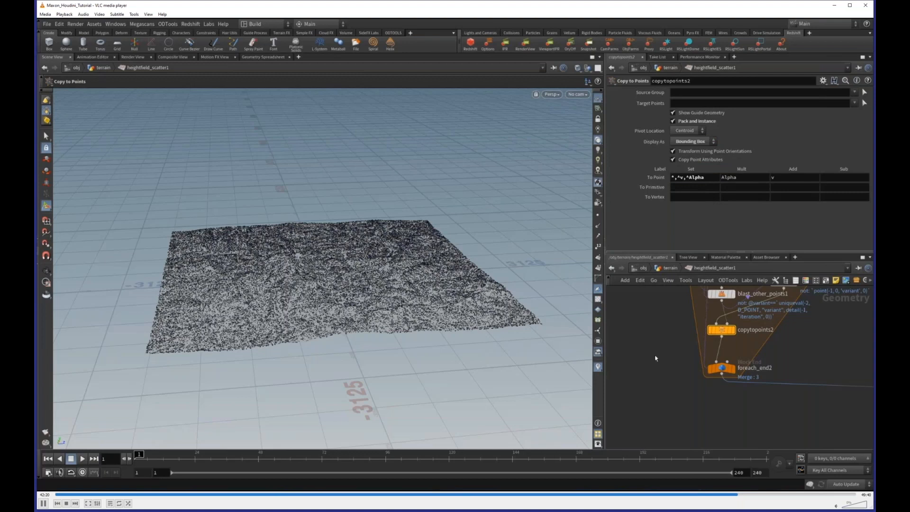
# Step: Return to the terrain network, save the scene and view the terrain more closely
pyautogui.click(668, 268)
pyautogui.hotkey('ctrl', 's')
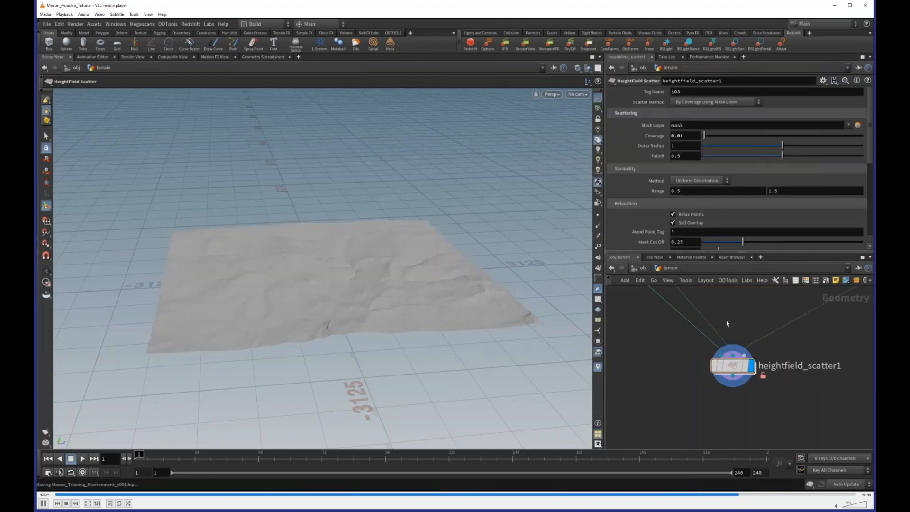
pyautogui.press('Escape')
pyautogui.moveTo(377, 300); pyautogui.dragTo(520, 302)
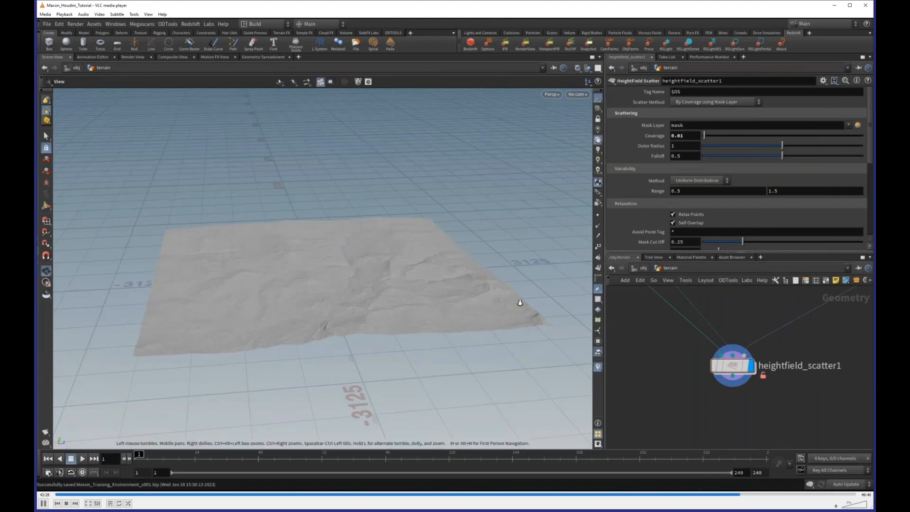
pyautogui.scroll(5, 520, 302)
pyautogui.press('Return')
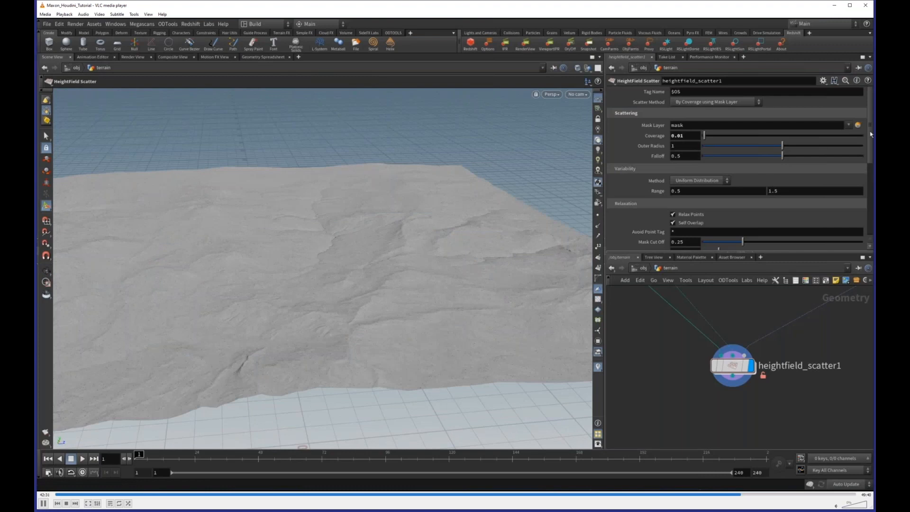
# Step: Set heightfield_scatter1's Randomize Up to 5 and Randomize Yaw to 180
pyautogui.moveTo(870, 134); pyautogui.dragTo(870, 213)
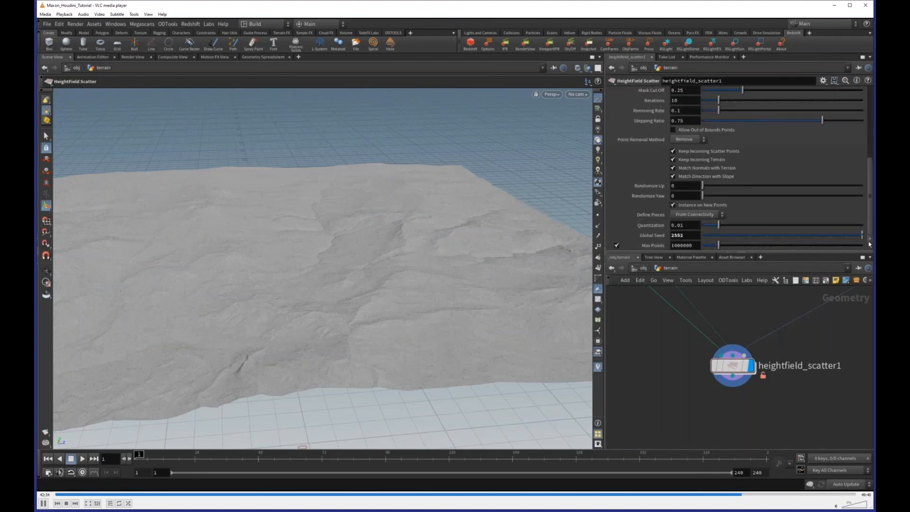
pyautogui.click(678, 186)
pyautogui.write('.2')
pyautogui.moveTo(702, 185); pyautogui.dragTo(701, 189)
pyautogui.doubleClick(682, 186)
pyautogui.write('5')
pyautogui.press('Return')
pyautogui.doubleClick(685, 196)
pyautogui.write('180')
pyautogui.press('Return')
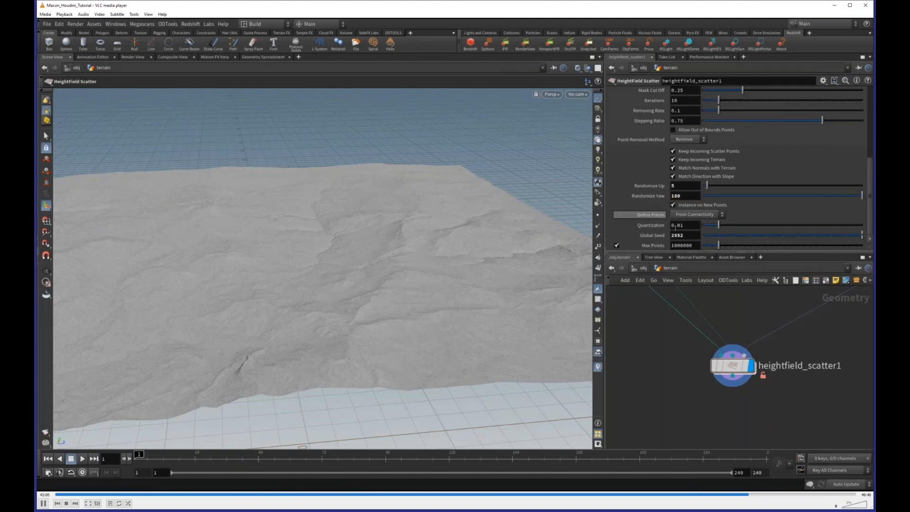
pyautogui.scroll(1, 704, 170)
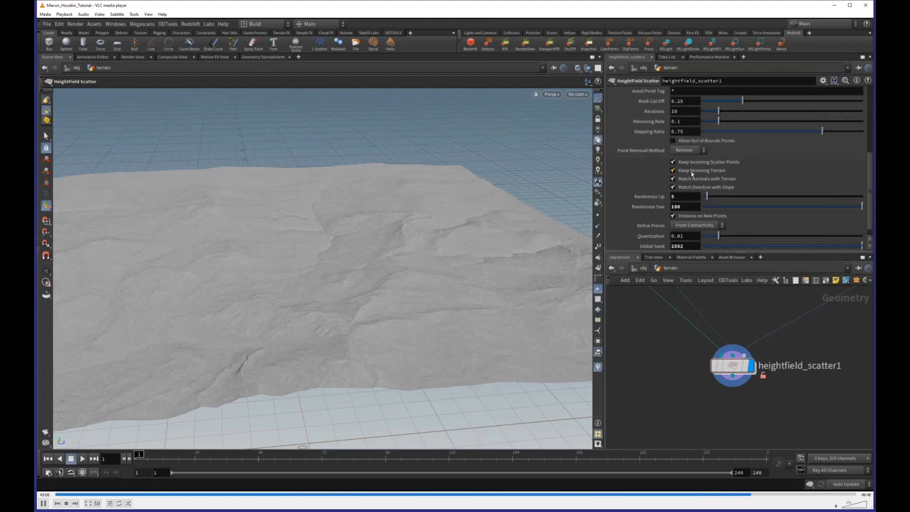
# Step: Turn off Keep Incoming Terrain on heightfield_scatter1
pyautogui.click(691, 171)
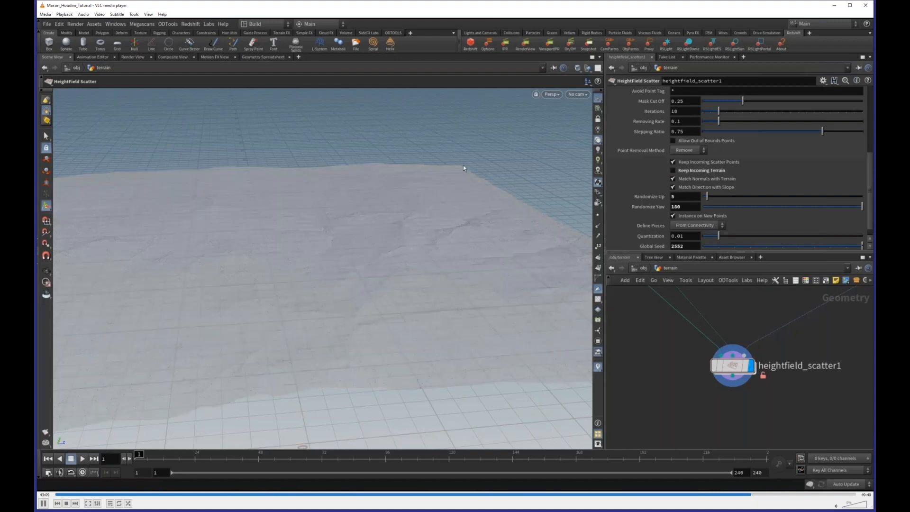
pyautogui.press('Escape')
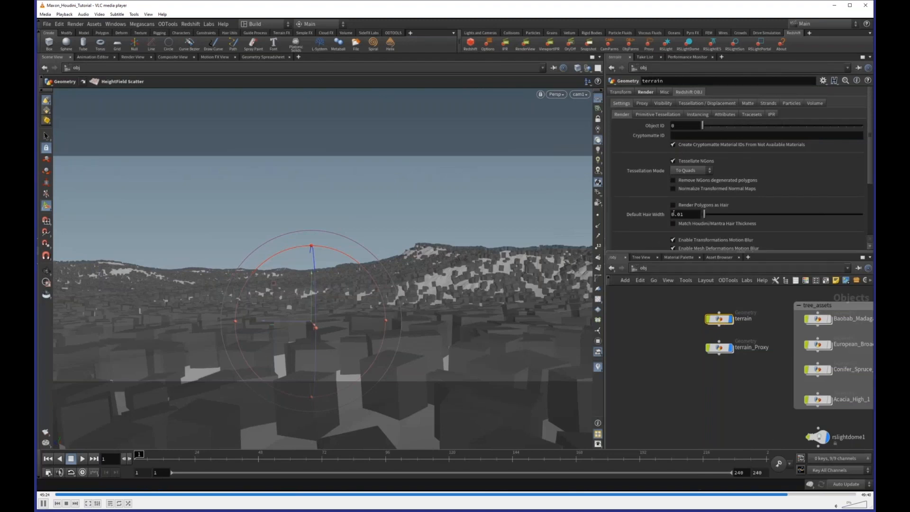
# Step: Check the terrain object's Redshift instancing settings and generate a linked OUT null and IN object merge from heightfield_scatter1 inside it
pyautogui.click(697, 114)
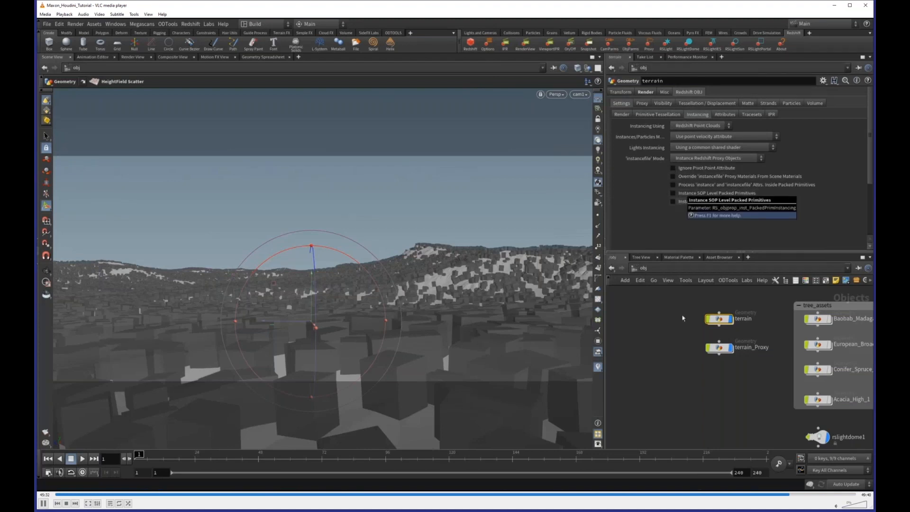
pyautogui.moveTo(682, 316); pyautogui.dragTo(679, 343, button='middle')
pyautogui.doubleClick(721, 346)
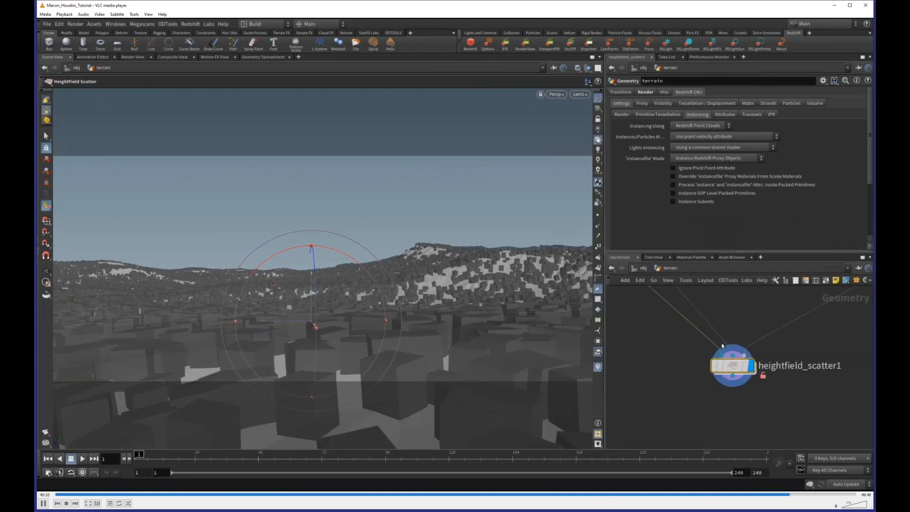
pyautogui.click(731, 371)
pyautogui.rightClick(731, 371)
pyautogui.click(743, 470)
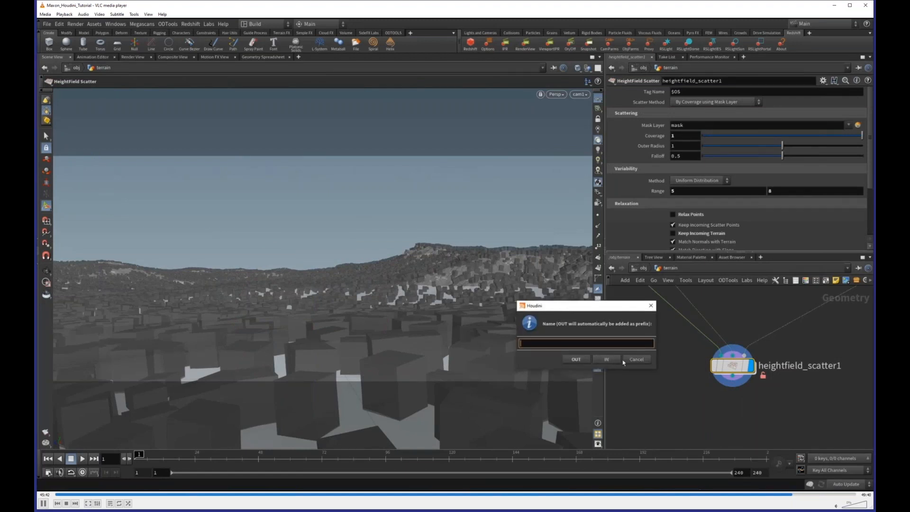
pyautogui.click(584, 361)
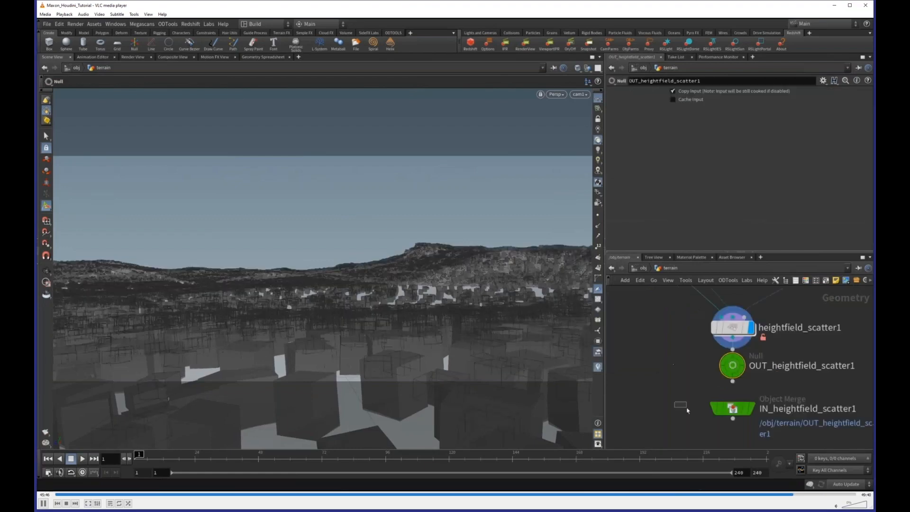
# Step: Display OUT_heightfield_scatter1 and cut the IN_heightfield_scatter1 object merge out of the terrain network
pyautogui.click(734, 356)
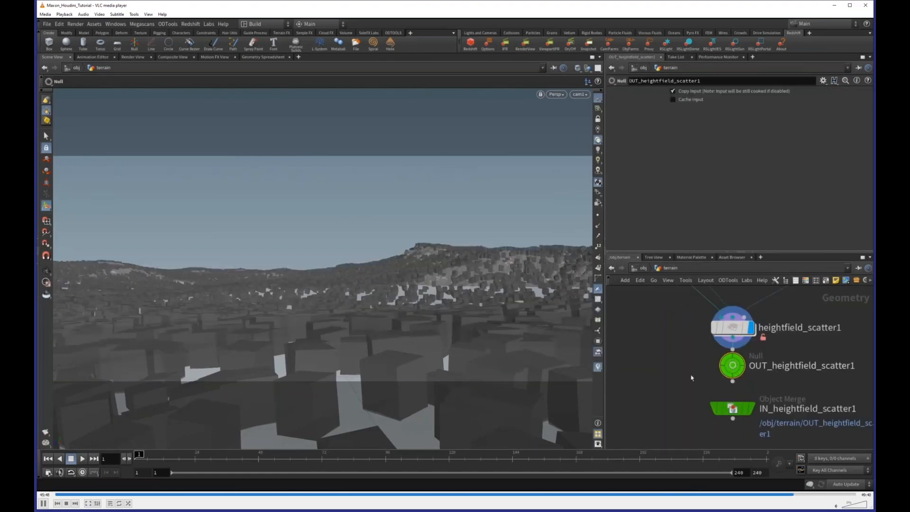
pyautogui.moveTo(682, 355); pyautogui.dragTo(764, 378)
pyautogui.press('r')
pyautogui.click(732, 408)
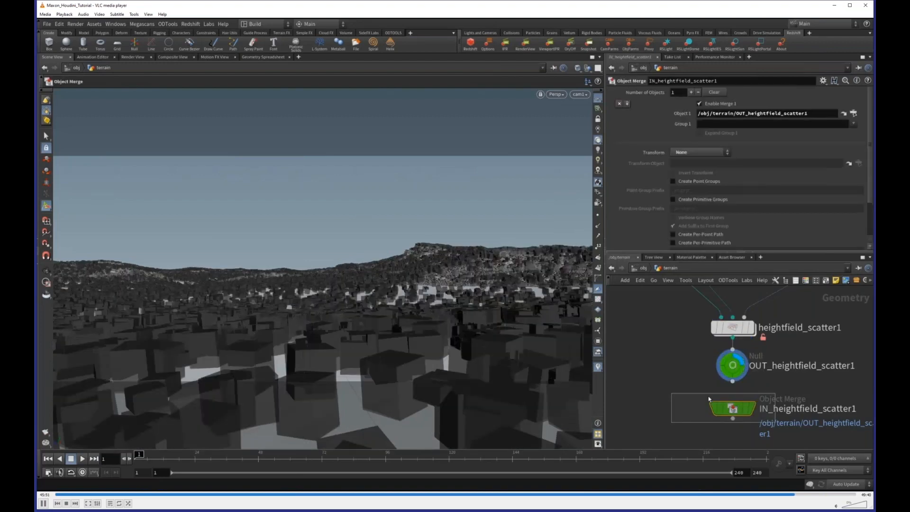
pyautogui.hotkey('ctrl', 'x')
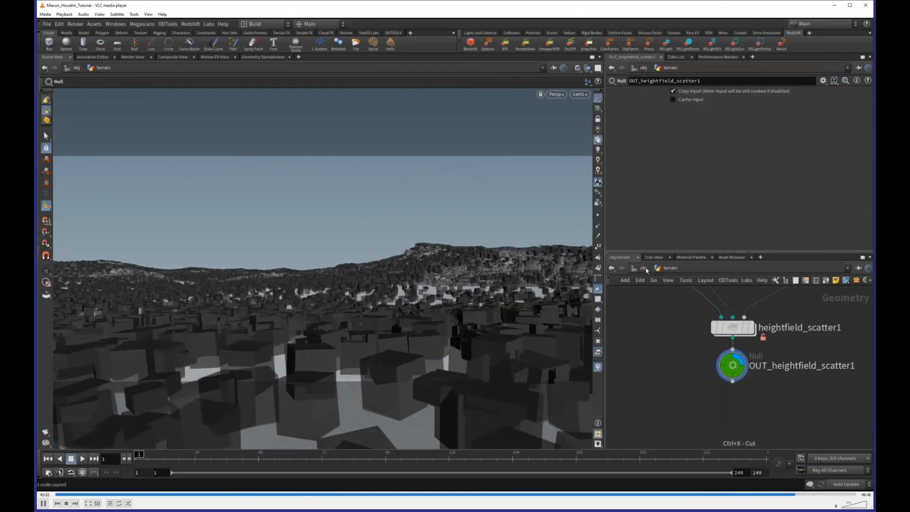
# Step: Add a File geometry object at the object level, name it scatter_instances and enter it
pyautogui.click(643, 268)
pyautogui.press('Tab')
pyautogui.write('file')
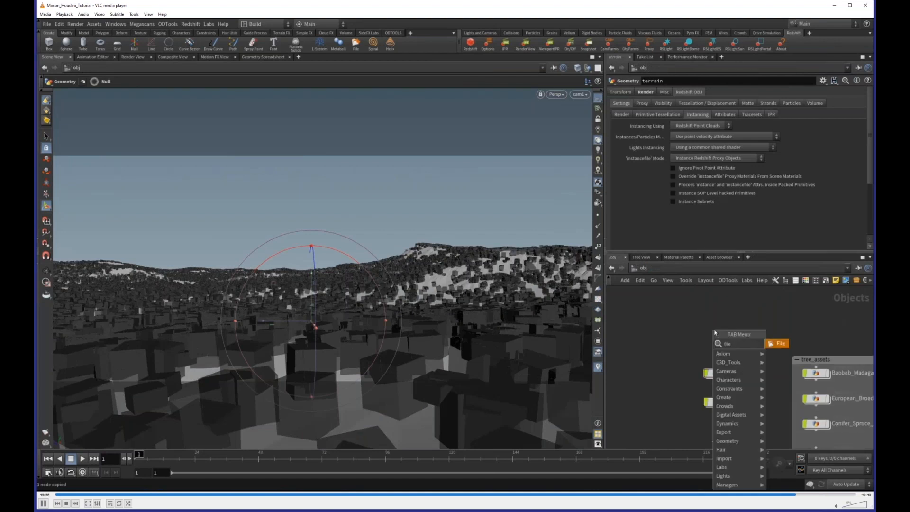
pyautogui.press('Return')
pyautogui.click(716, 336)
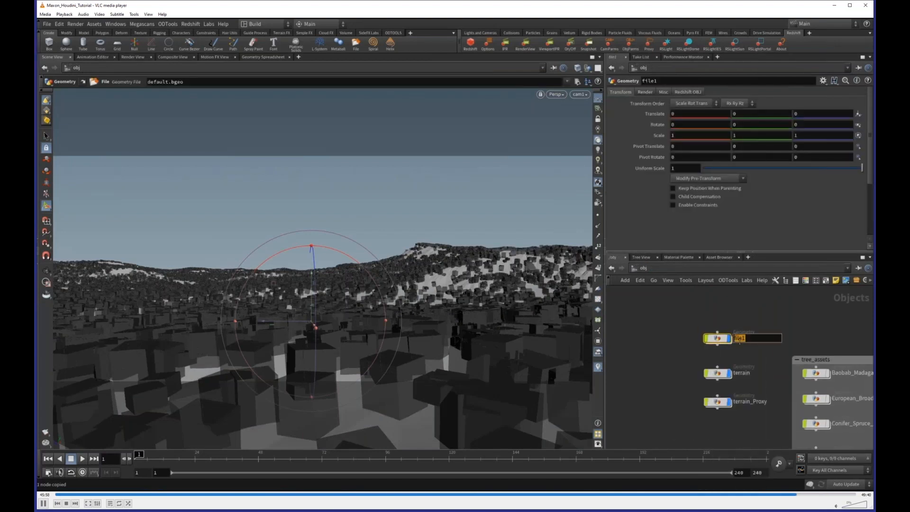
pyautogui.write('scatter_instances')
pyautogui.press('Return')
pyautogui.press('Return')
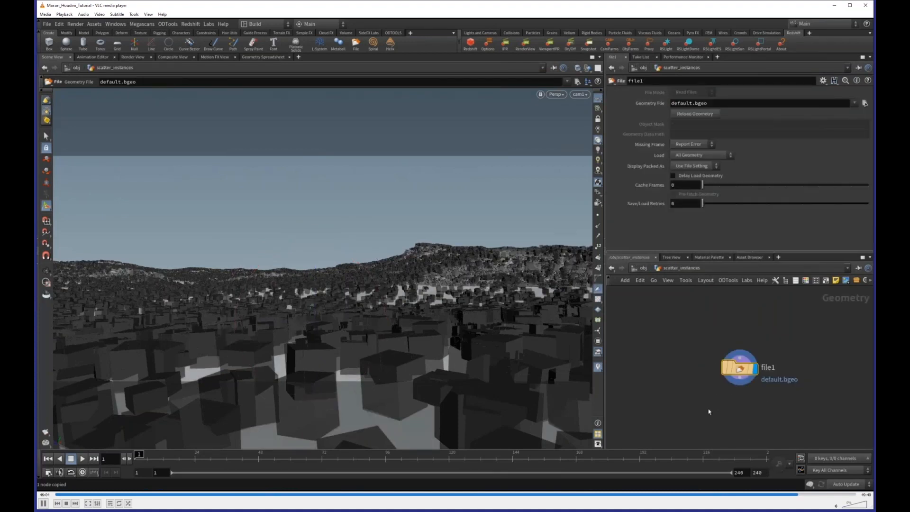
# Step: Replace the file1 node in scatter_instances with the cut IN_heightfield_scatter1 object merge
pyautogui.press('Delete')
pyautogui.hotkey('ctrl', 'v')
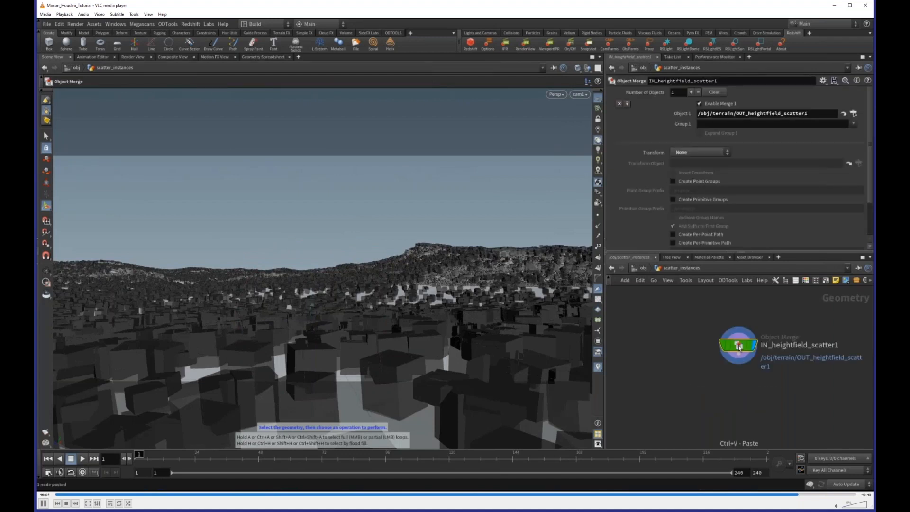
pyautogui.moveTo(739, 347); pyautogui.dragTo(736, 346)
# Step: Return to the object level, hide the terrain object and save the scene
pyautogui.click(644, 268)
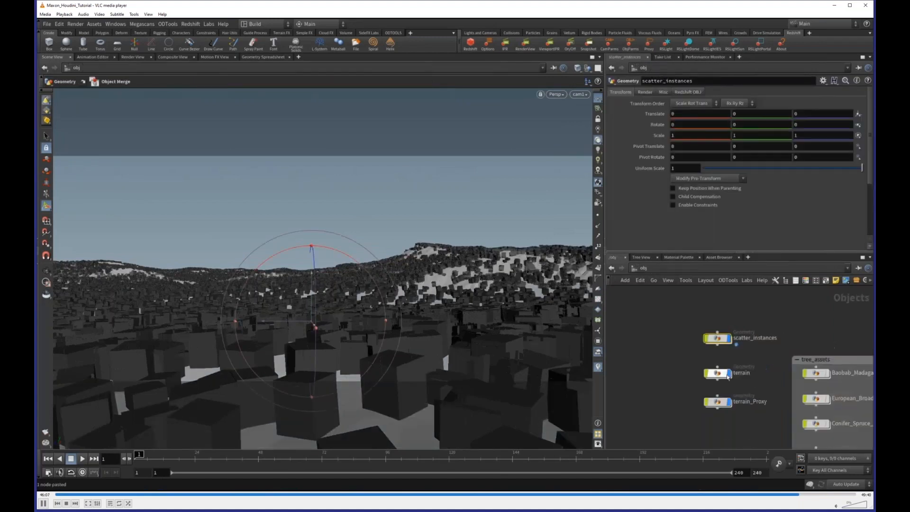
pyautogui.click(717, 373)
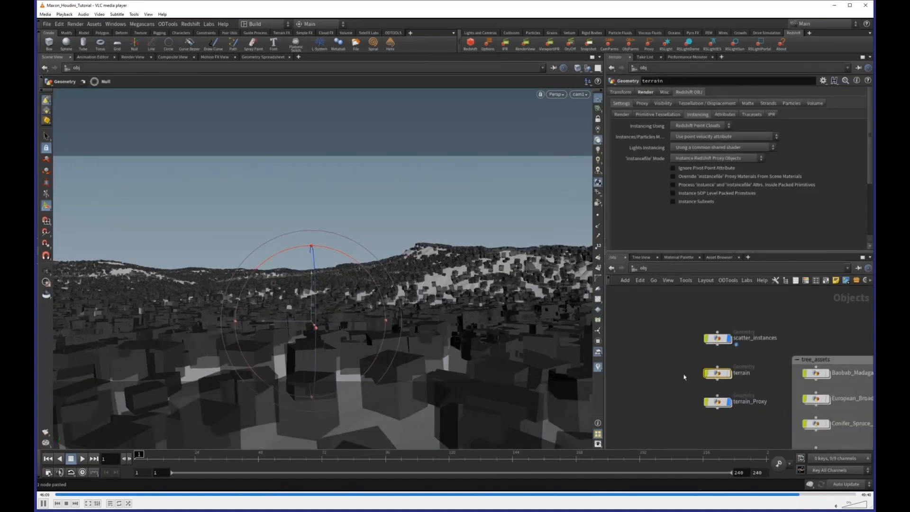
pyautogui.hotkey('ctrl', 's')
# Step: Enable Instance SOP Level Packed Primitives in the Redshift instancing settings of scatter_instances
pyautogui.click(722, 339)
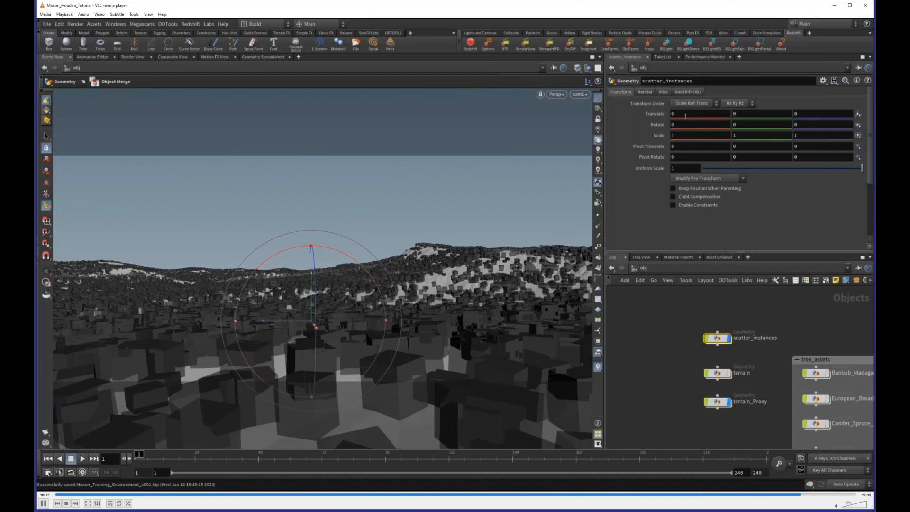
pyautogui.click(687, 91)
pyautogui.click(697, 114)
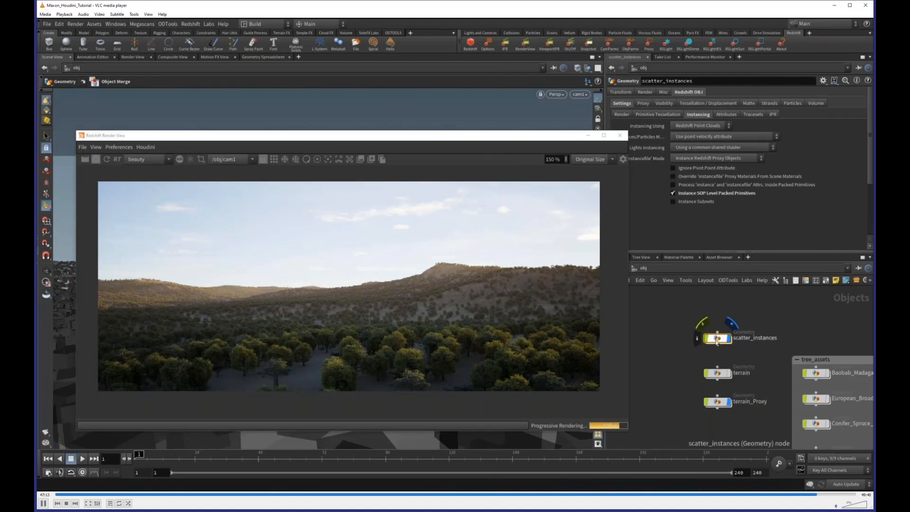
# Step: Inside the terrain network, insert a Transform node between attribcreate1 and merge1
pyautogui.doubleClick(716, 374)
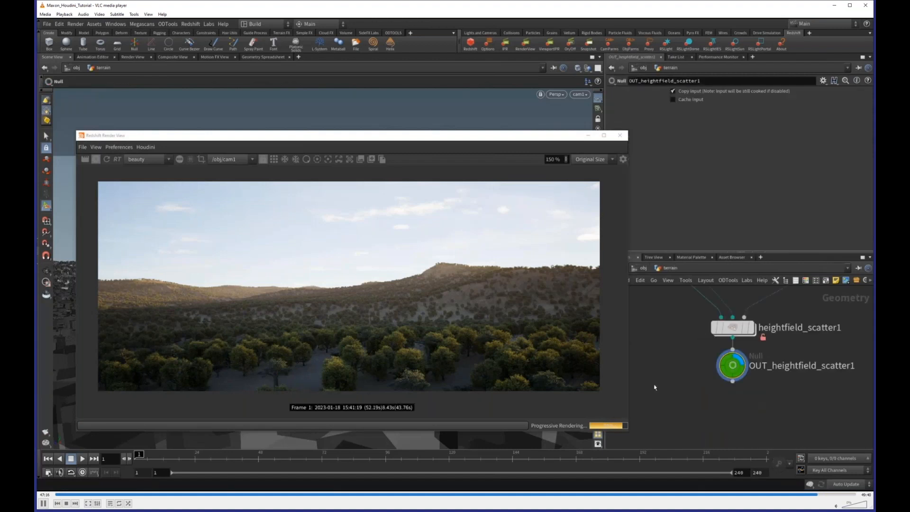
pyautogui.moveTo(754, 303); pyautogui.dragTo(718, 414, button='middle')
pyautogui.scroll(-3, 731, 357)
pyautogui.moveTo(779, 323); pyautogui.dragTo(724, 401, button='middle')
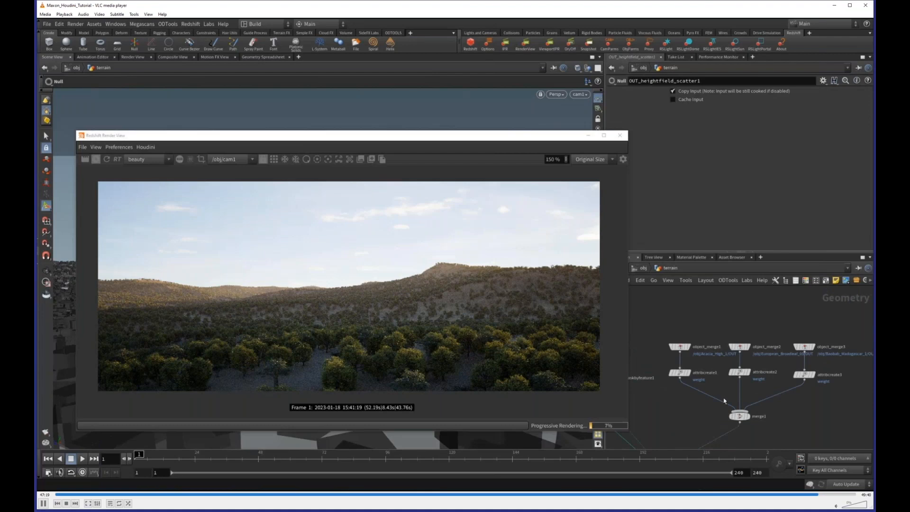
pyautogui.press('Tab')
pyautogui.write('tran')
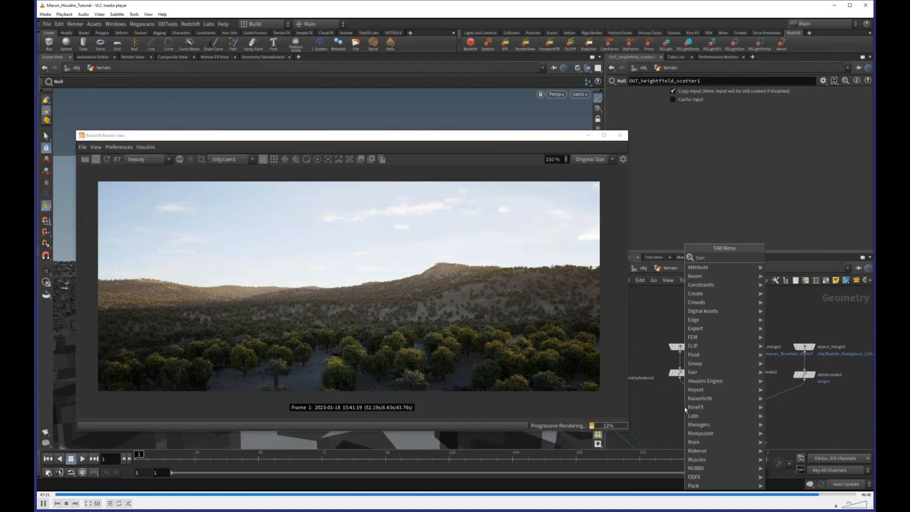
pyautogui.press('Return')
pyautogui.click(684, 408)
pyautogui.moveTo(683, 409)
pyautogui.moveTo(684, 409)
pyautogui.mouseDown()
pyautogui.moveTo(692, 396)
pyautogui.moveTo(680, 394)
pyautogui.mouseUp()
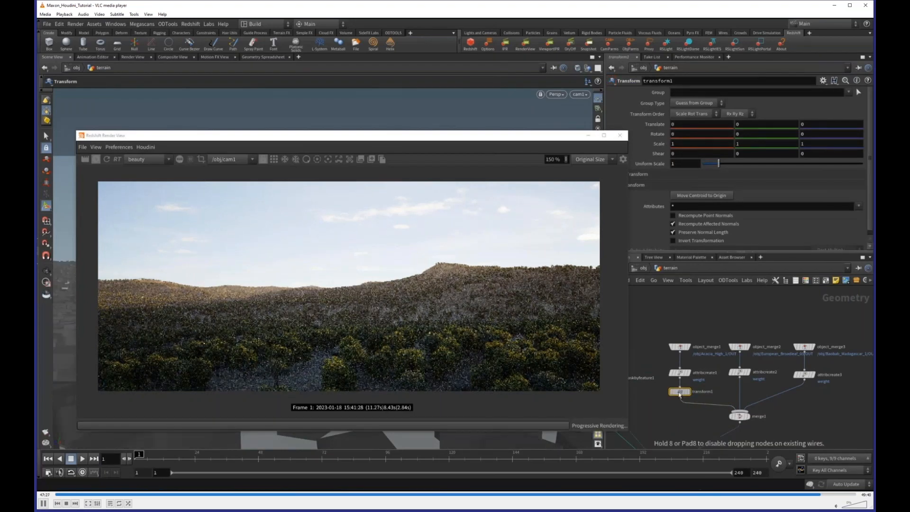
# Step: Set transform1's Uniform Scale to 0.75
pyautogui.moveTo(681, 164); pyautogui.dragTo(650, 166)
pyautogui.write('0.')
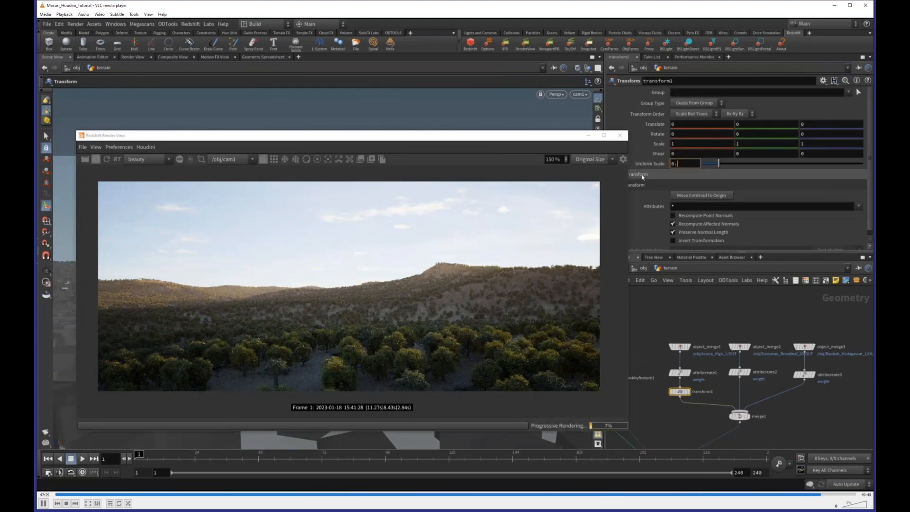
pyautogui.write('75')
pyautogui.press('Return')
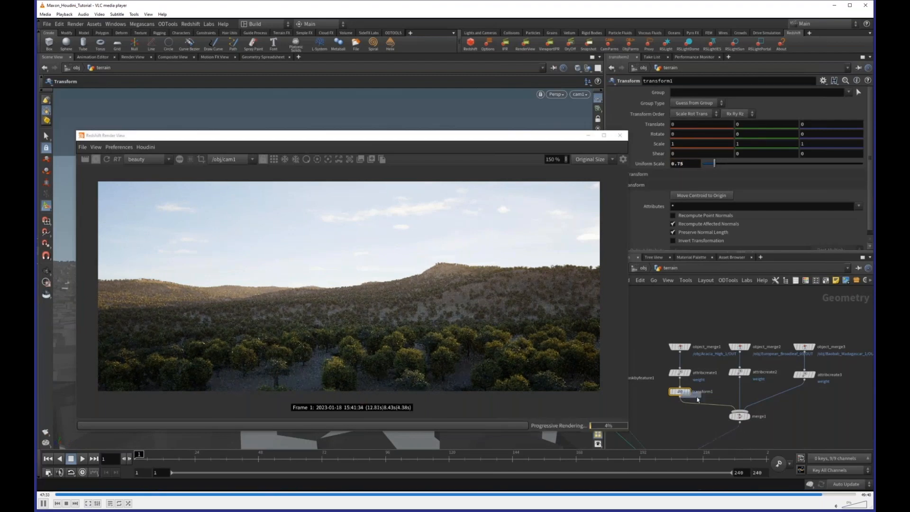
# Step: Duplicate transform1 into the second and third tree branches, between their attribcreate nodes and merge1
pyautogui.keyDown('alt'); pyautogui.moveTo(683, 392); pyautogui.dragTo(738, 392); pyautogui.keyUp('alt')
pyautogui.moveTo(740, 394)
pyautogui.keyDown('alt'); pyautogui.moveTo(739, 394); pyautogui.dragTo(803, 393); pyautogui.keyUp('alt')
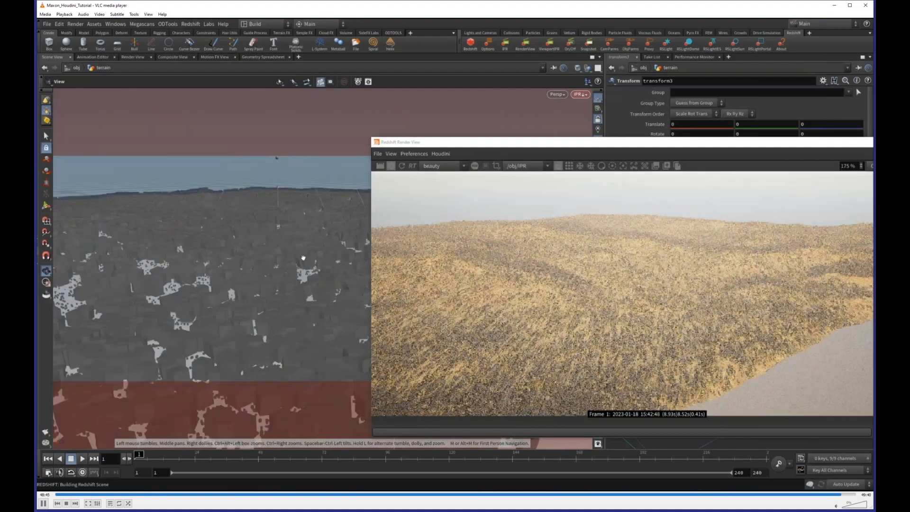
# Step: Examine the scattered trees from a lower angle in the Redshift IPR render
pyautogui.moveTo(303, 257); pyautogui.dragTo(313, 241)
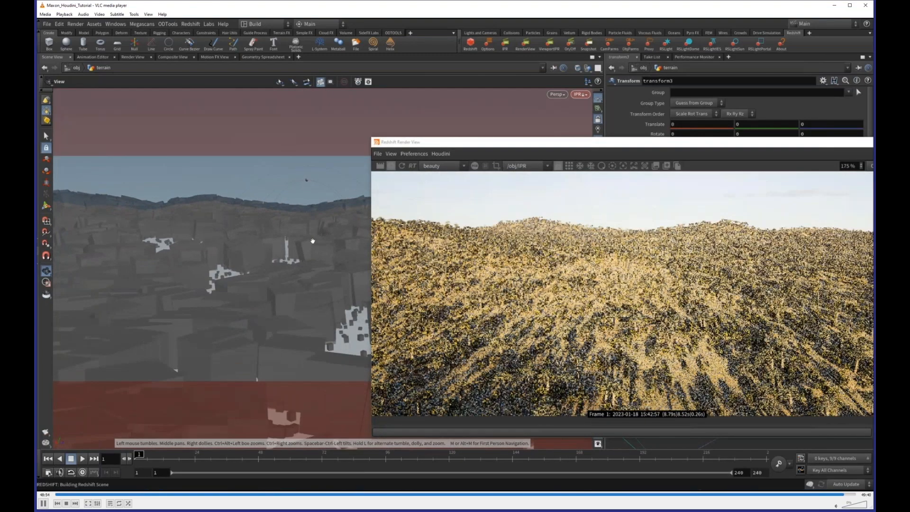
pyautogui.moveTo(725, 142); pyautogui.dragTo(456, 112)
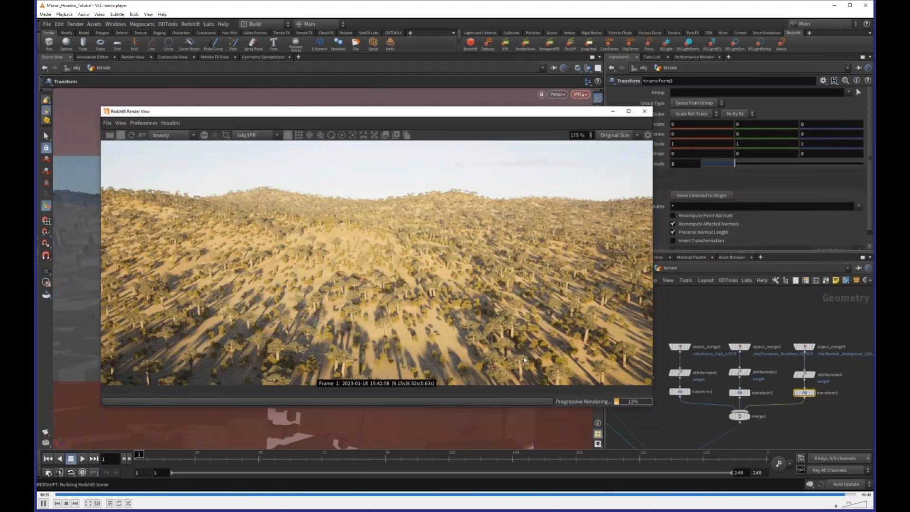
pyautogui.moveTo(431, 115); pyautogui.dragTo(384, 132)
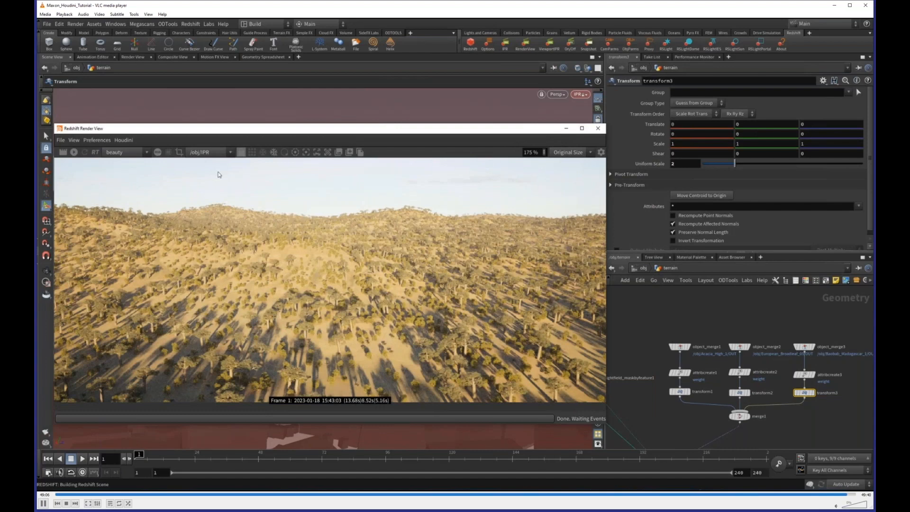
pyautogui.moveTo(405, 134); pyautogui.dragTo(416, 134)
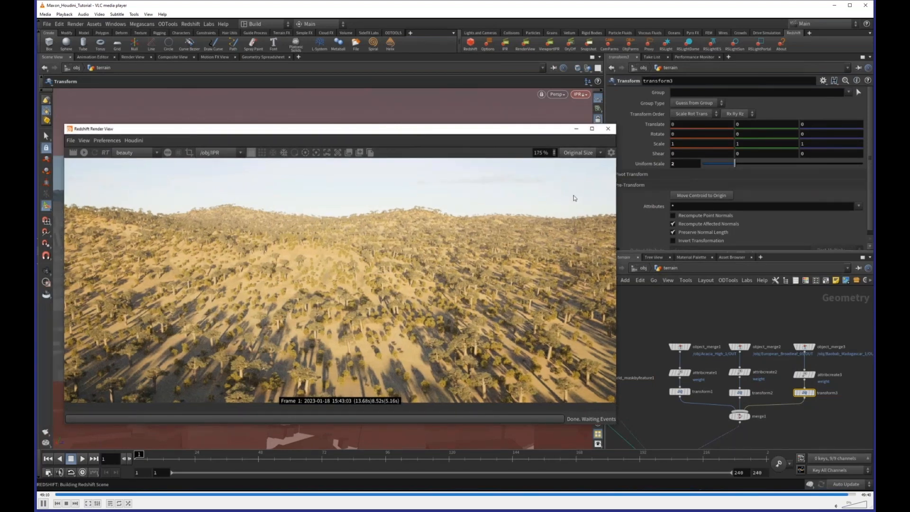
# Step: Move the Redshift Render View out of the way, deselect the nodes and save the scene
pyautogui.click(778, 436)
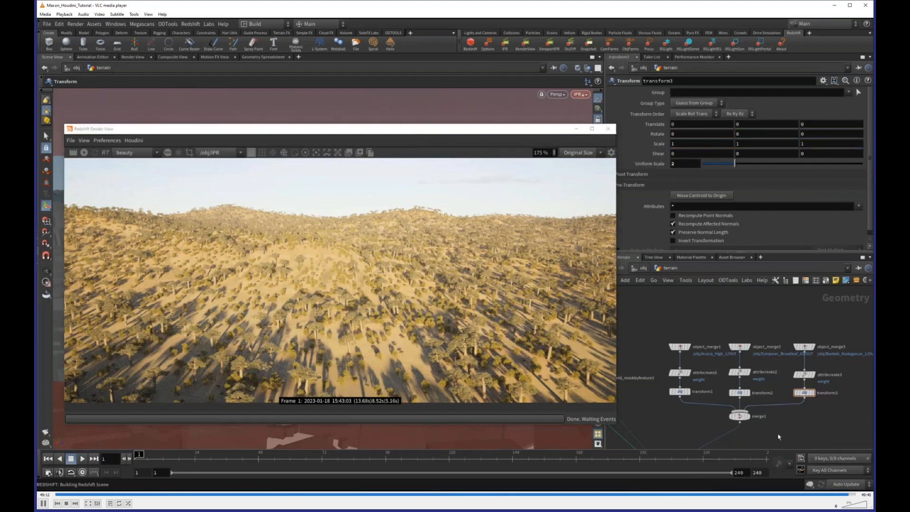
pyautogui.moveTo(442, 132); pyautogui.dragTo(449, 483)
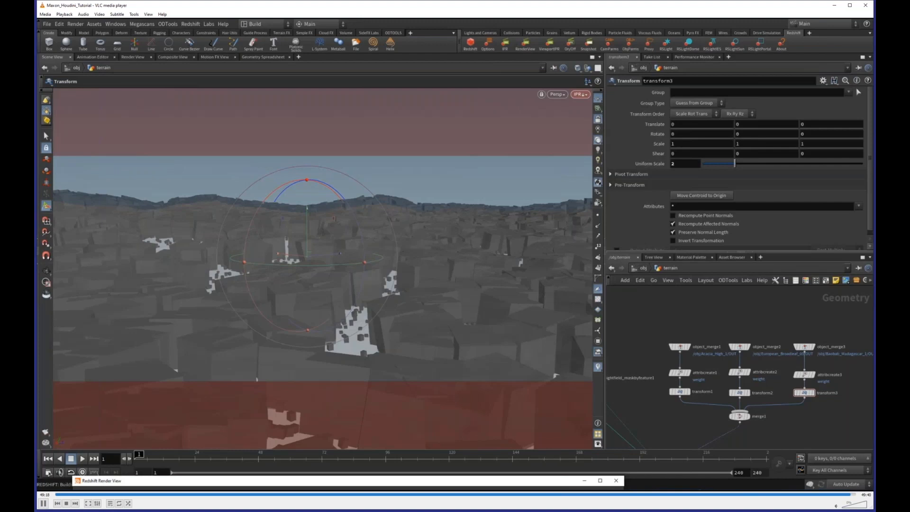
pyautogui.click(831, 422)
pyautogui.hotkey('ctrl', 's')
pyautogui.press('space')
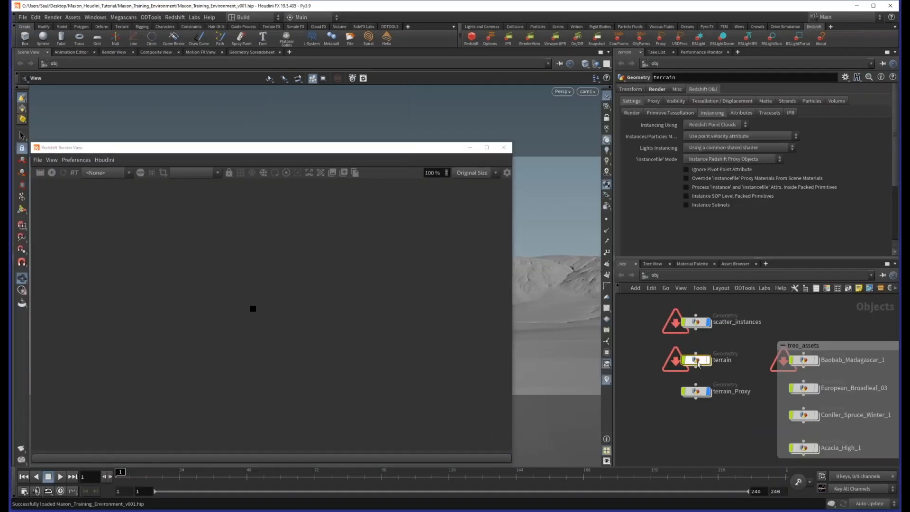
# Step: Open the terrain network and look through the Labs geometry and HeightField nodes without adding one
pyautogui.doubleClick(707, 361)
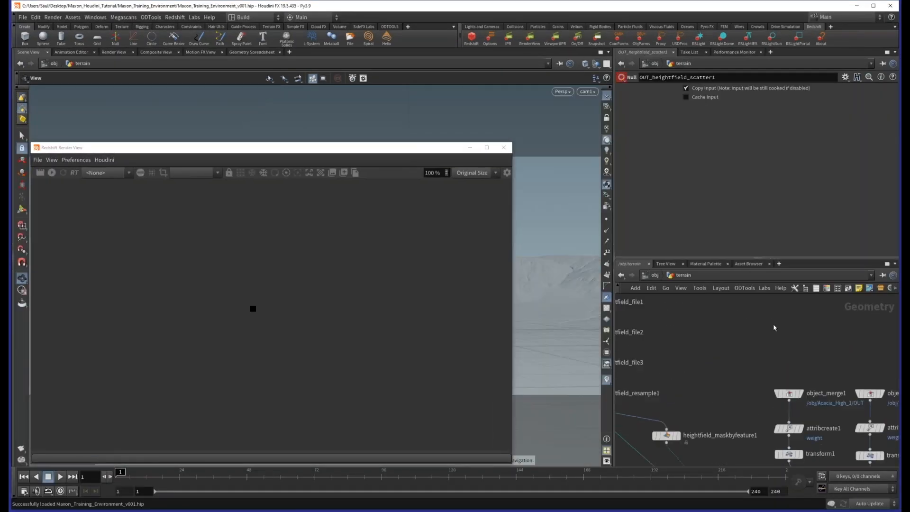
pyautogui.press('Tab')
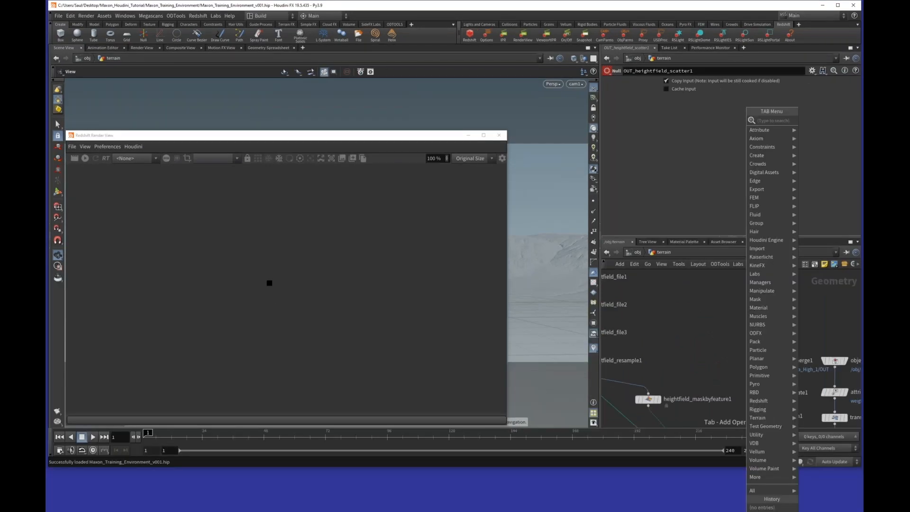
pyautogui.write('si')
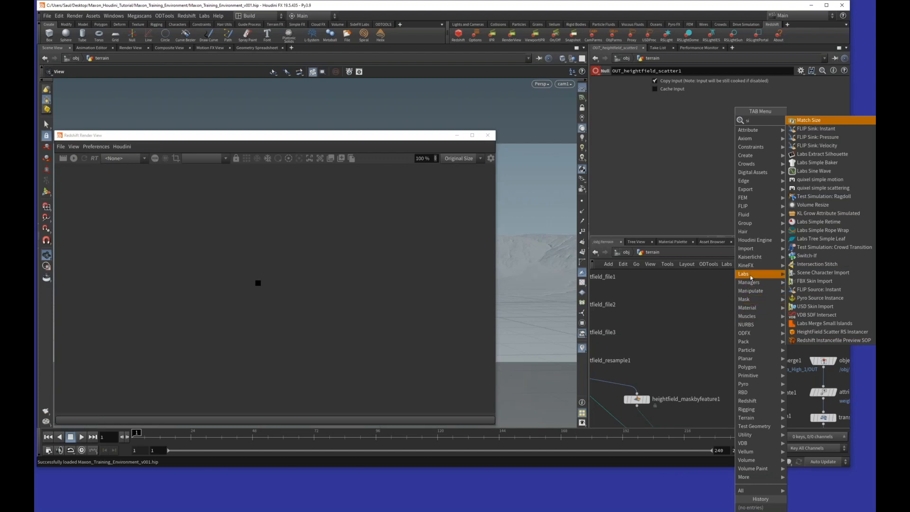
pyautogui.moveTo(751, 276)
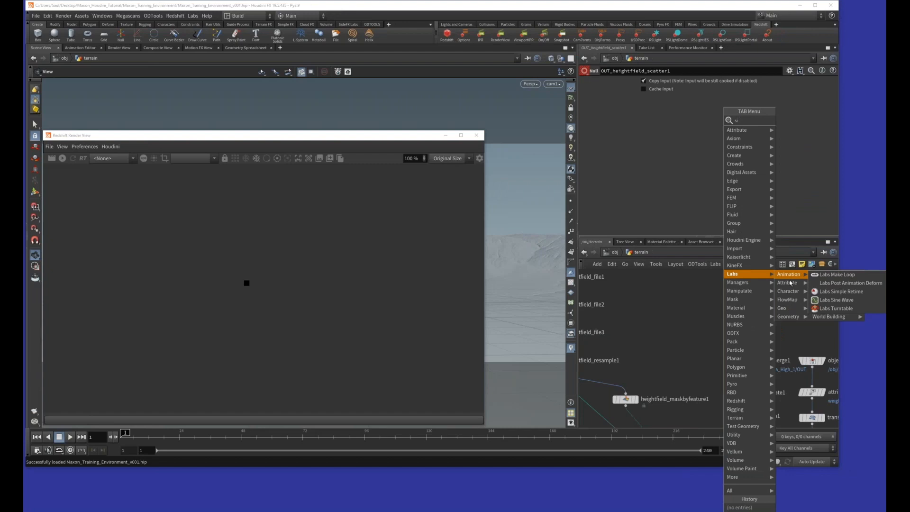
pyautogui.moveTo(788, 316)
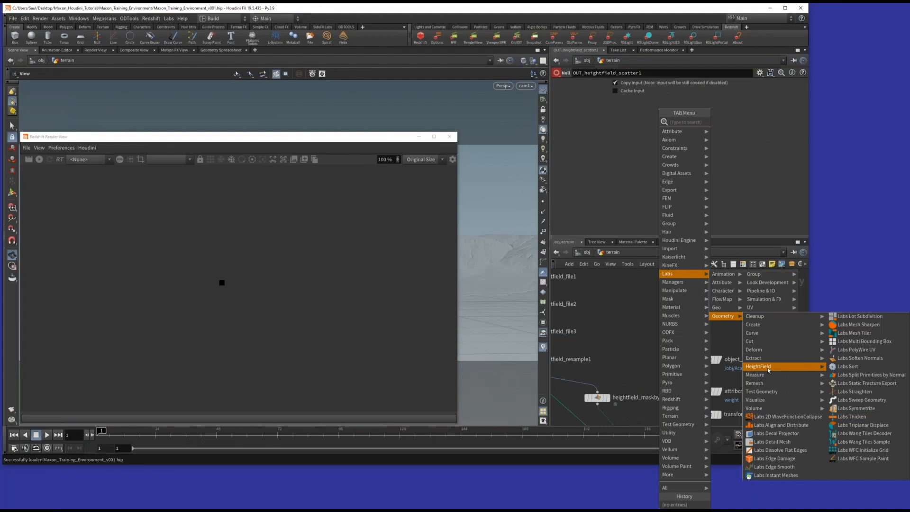
pyautogui.moveTo(769, 368)
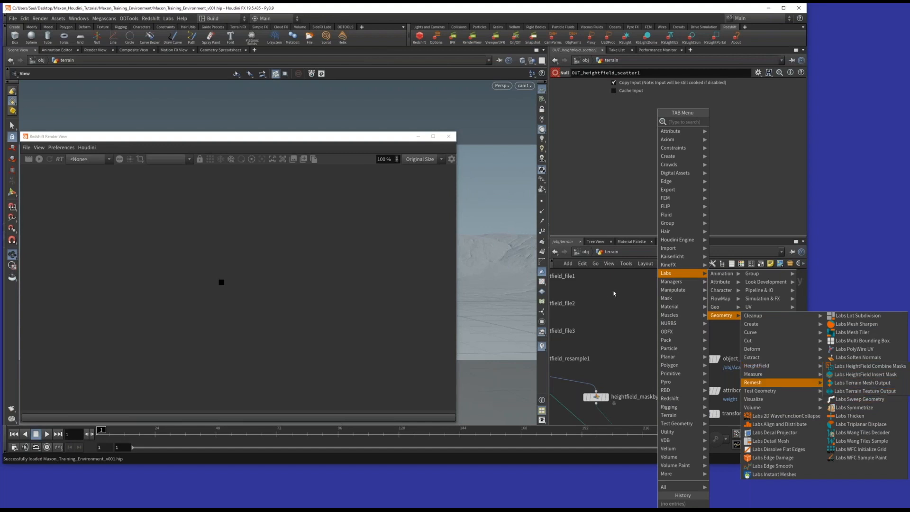
pyautogui.click(613, 294)
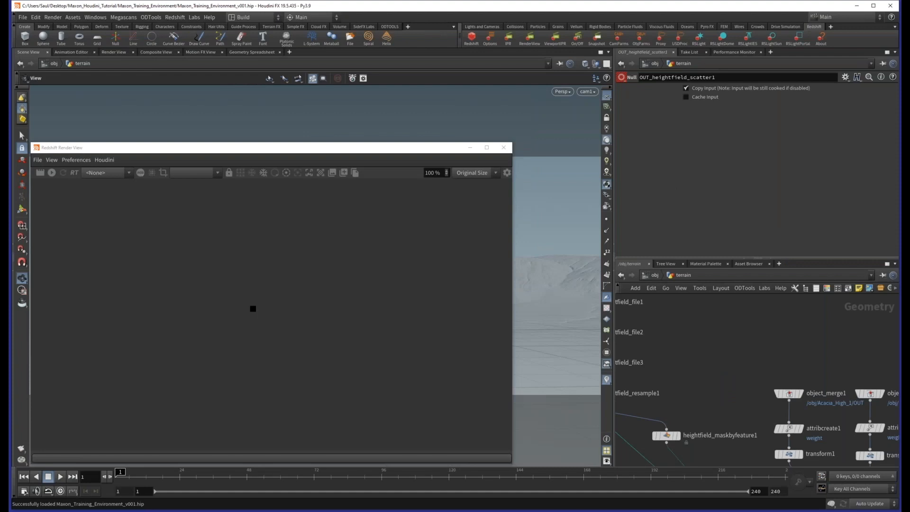
# Step: Add a Labs Gaea Tor Processor node to the terrain network and expand its Advanced settings
pyautogui.press('Tab')
pyautogui.write('gaea')
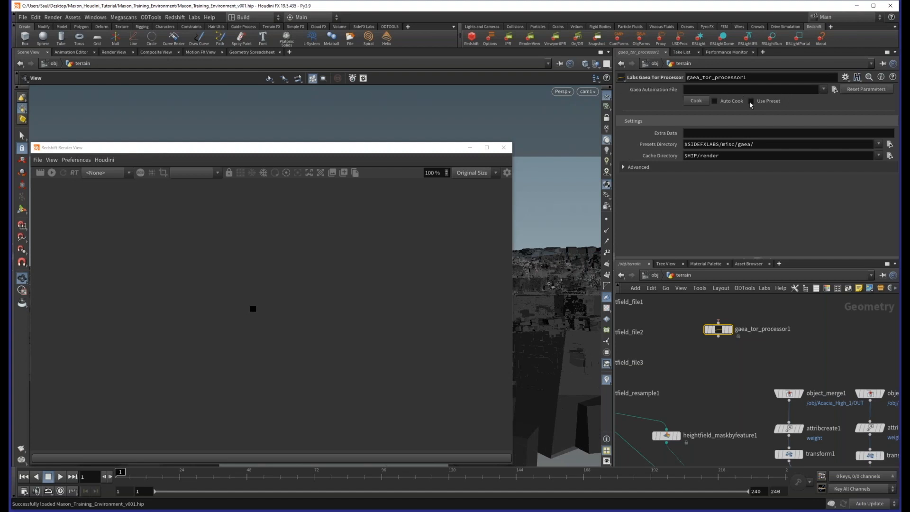
pyautogui.click(629, 167)
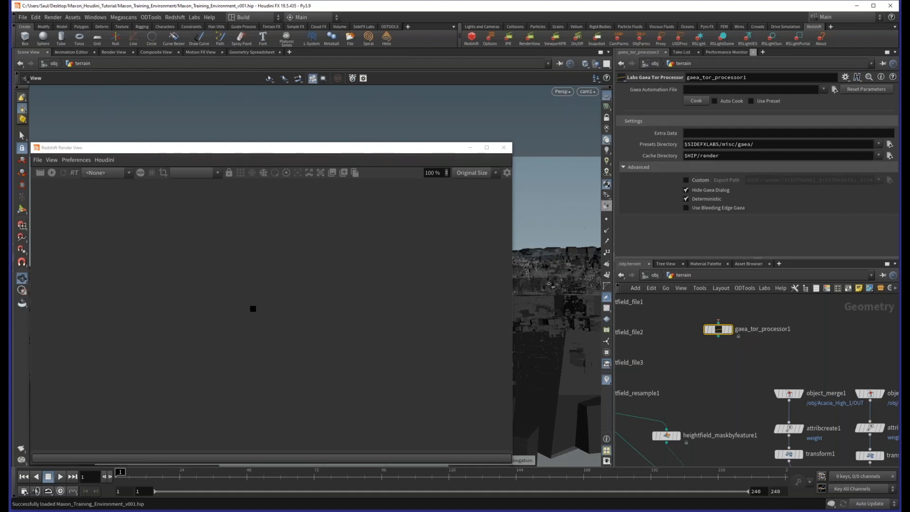
# Step: Move the Redshift Render View off the viewport and display the polyreduce1 node in the terrain network
pyautogui.click(345, 150)
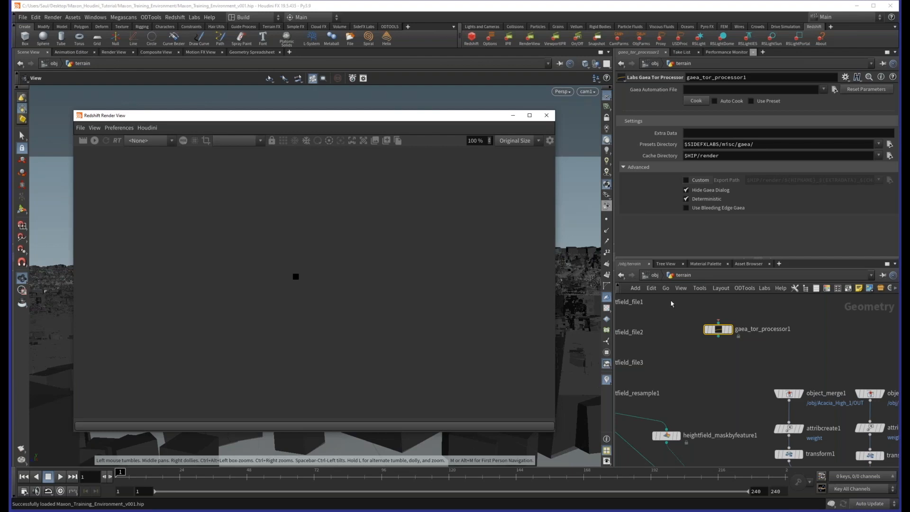
pyautogui.moveTo(802, 315); pyautogui.dragTo(679, 363)
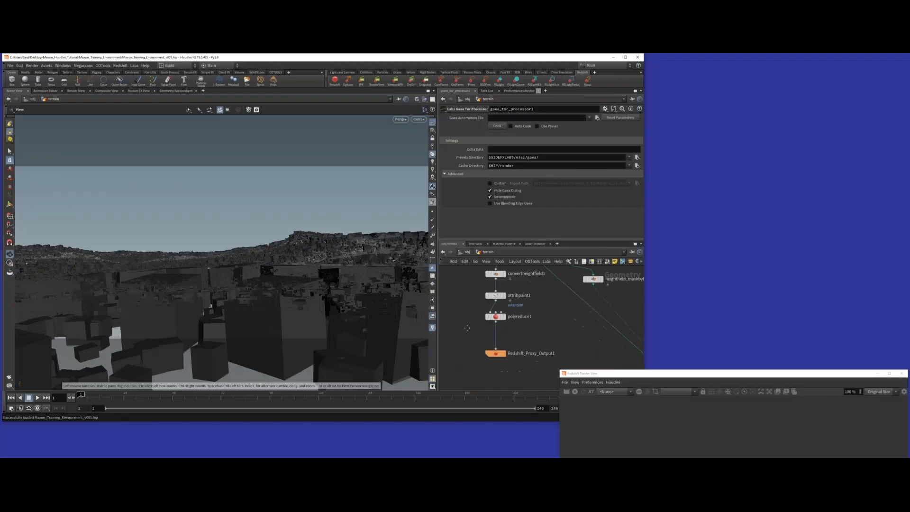
pyautogui.click(496, 313)
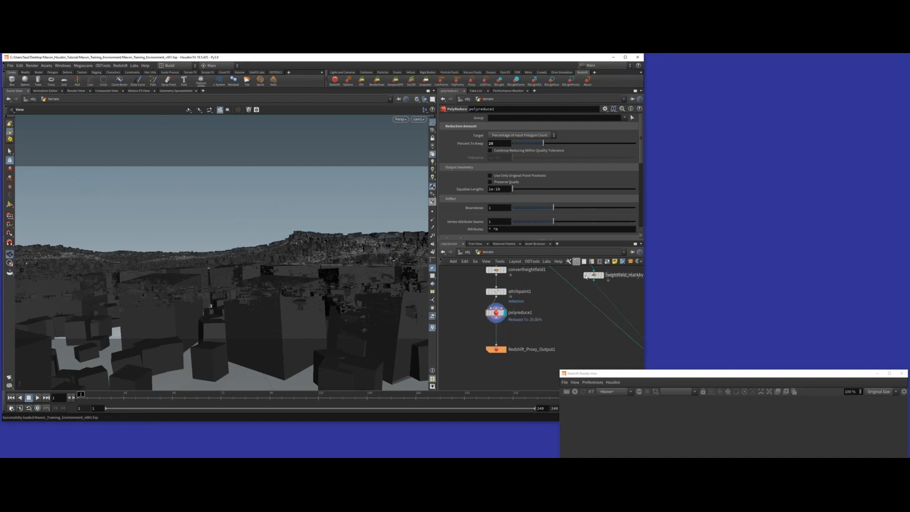
# Step: At object level, hide scatter_instances and show the terrain object in the viewport
pyautogui.click(466, 252)
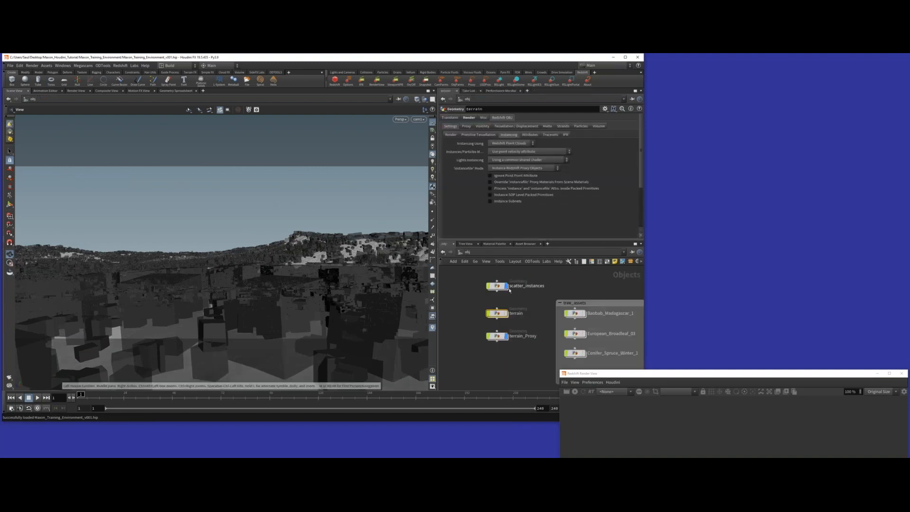
pyautogui.click(506, 286)
pyautogui.click(506, 314)
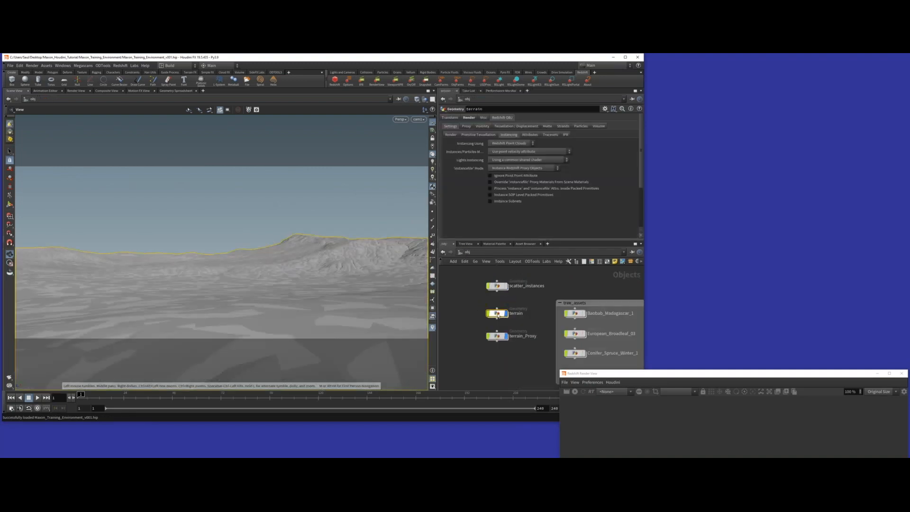
# Step: Inside the terrain network, examine the heightfield_maskbyfeature1 settings and the reduced polyreduce1 mesh from above
pyautogui.doubleClick(498, 313)
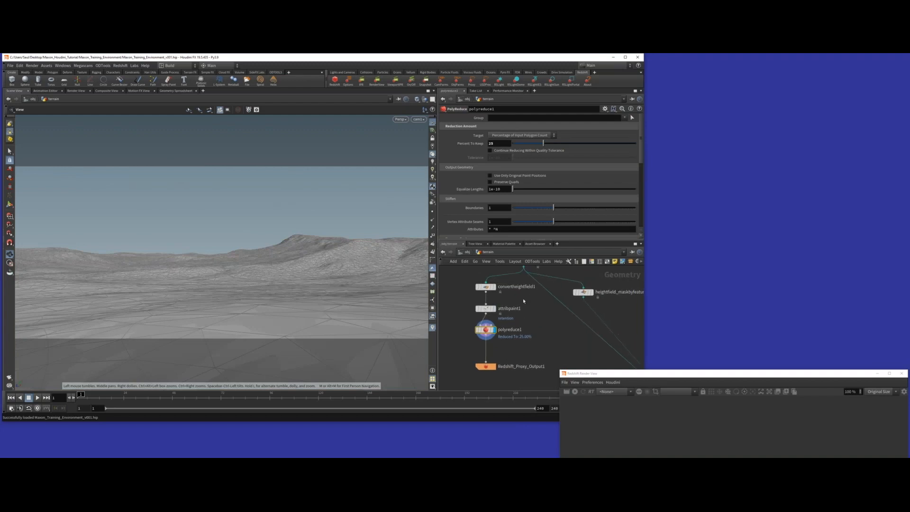
pyautogui.moveTo(523, 301); pyautogui.dragTo(517, 333, button='middle')
pyautogui.moveTo(590, 303); pyautogui.dragTo(574, 335)
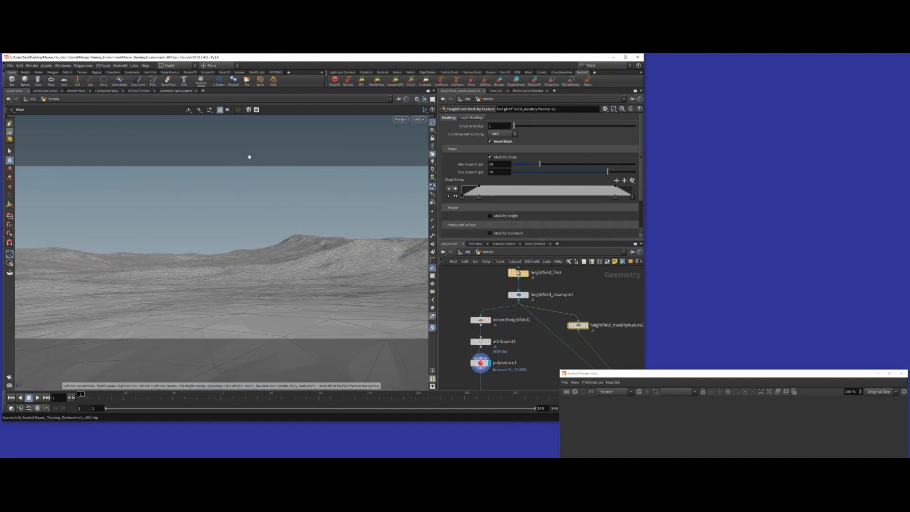
pyautogui.moveTo(570, 351); pyautogui.dragTo(579, 331, button='middle')
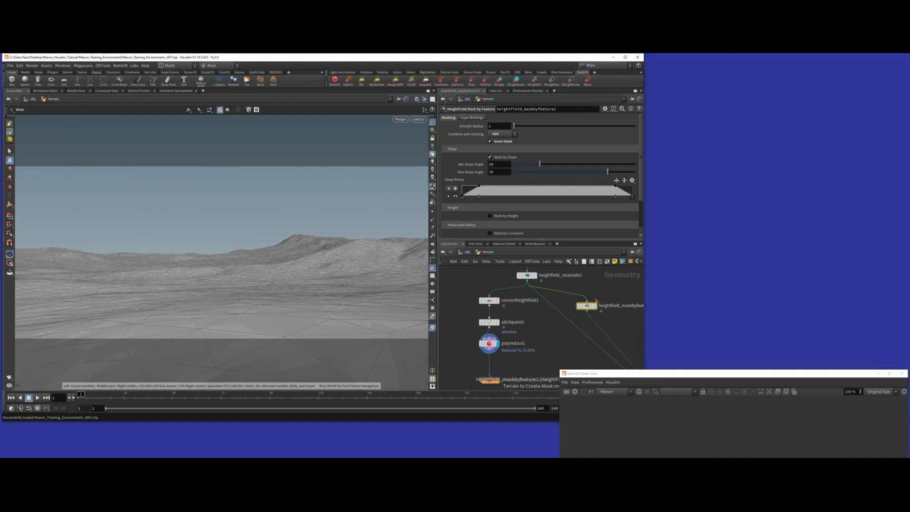
pyautogui.moveTo(574, 306)
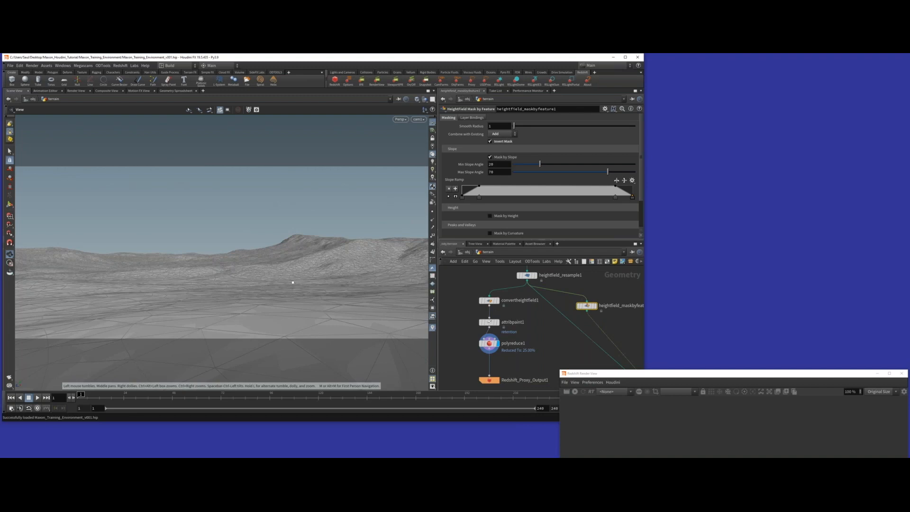
pyautogui.moveTo(292, 282); pyautogui.dragTo(357, 256)
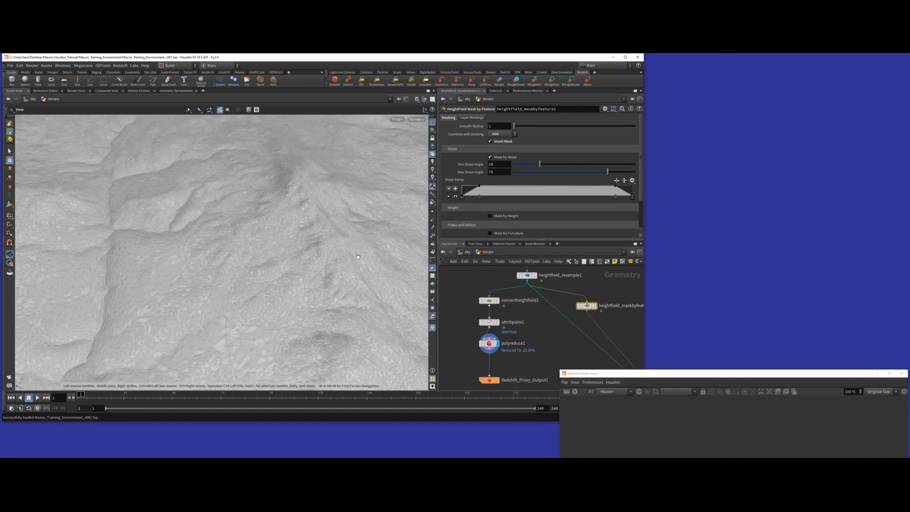
pyautogui.scroll(-5, 358, 257)
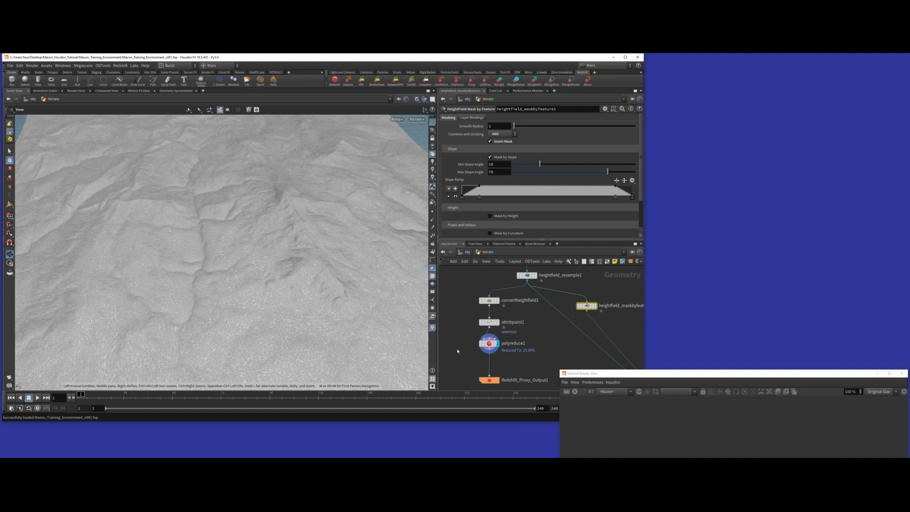
pyautogui.moveTo(488, 344)
pyautogui.moveTo(460, 339); pyautogui.dragTo(546, 357)
pyautogui.moveTo(203, 119); pyautogui.dragTo(247, 146, button='middle')
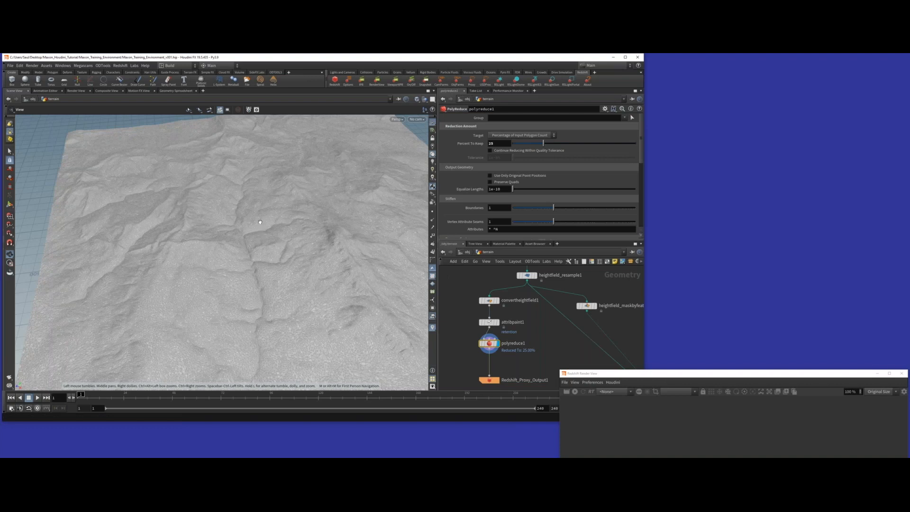
# Step: Examine the terrain mesh's UV layout in the UV view and review the heightfield_file nodes feeding it
pyautogui.hotkey('space', '5')
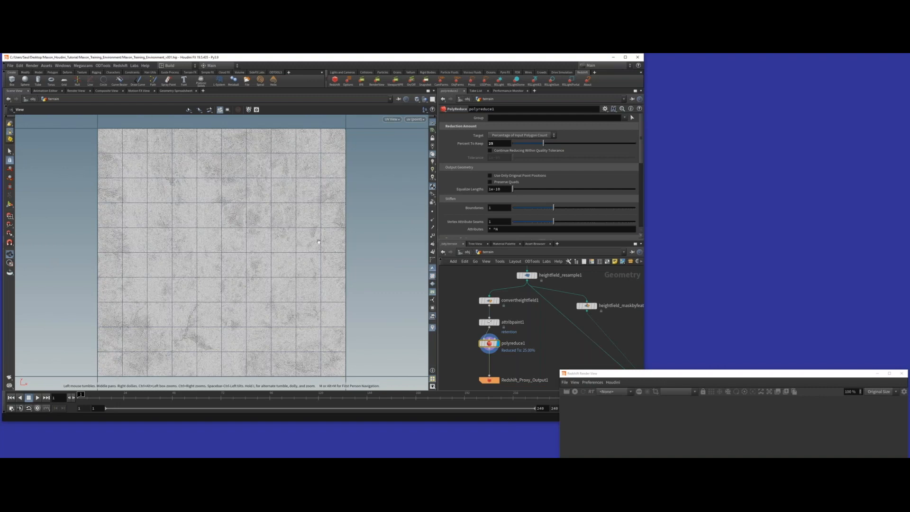
pyautogui.moveTo(334, 216); pyautogui.dragTo(244, 260, button='right')
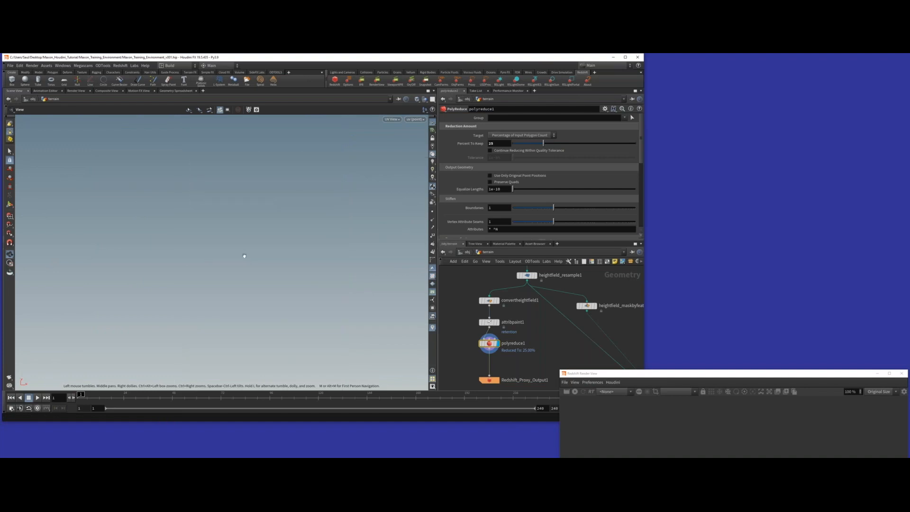
pyautogui.press('h')
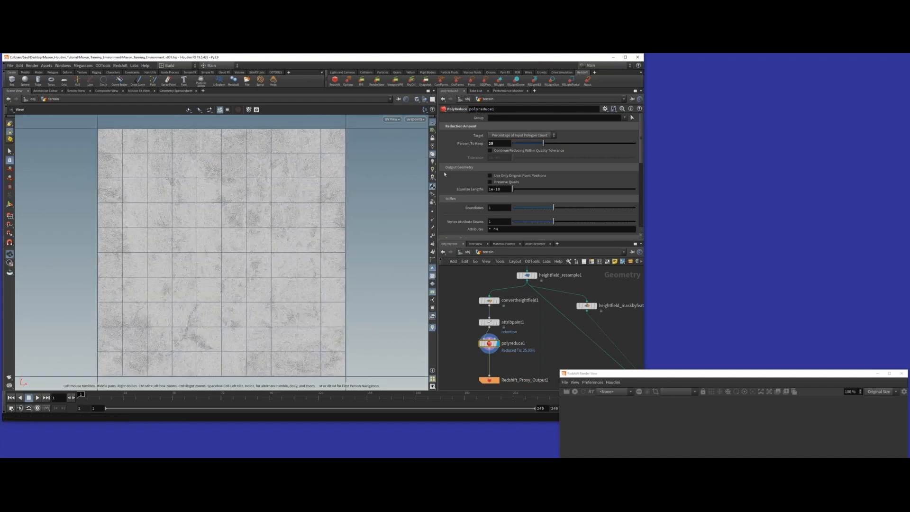
pyautogui.moveTo(480, 278); pyautogui.dragTo(485, 364, button='middle')
pyautogui.moveTo(482, 281); pyautogui.dragTo(478, 293)
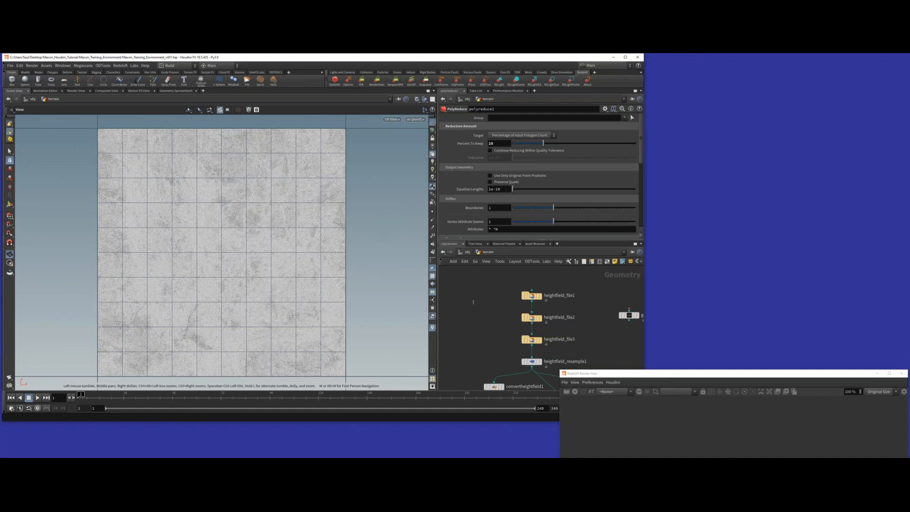
# Step: Return to the object level and place the Redshift Render View back over the viewport
pyautogui.click(466, 252)
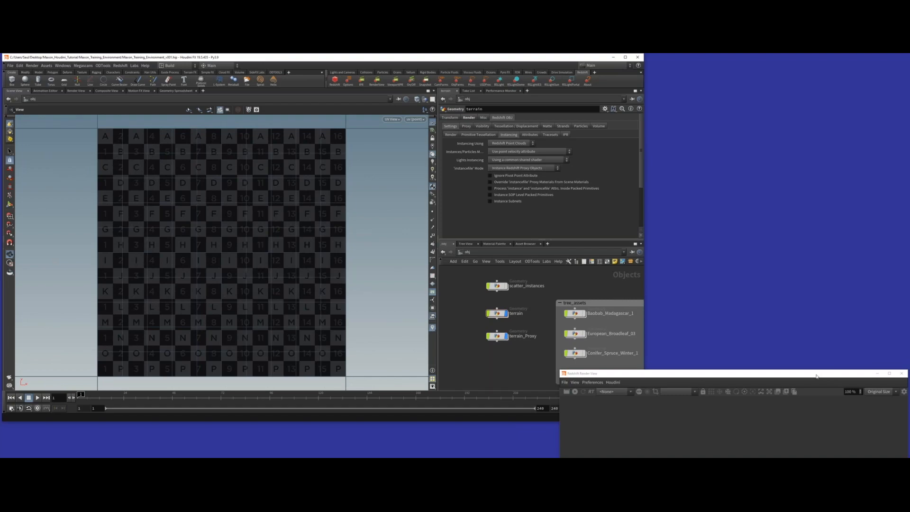
pyautogui.moveTo(816, 376); pyautogui.dragTo(297, 153)
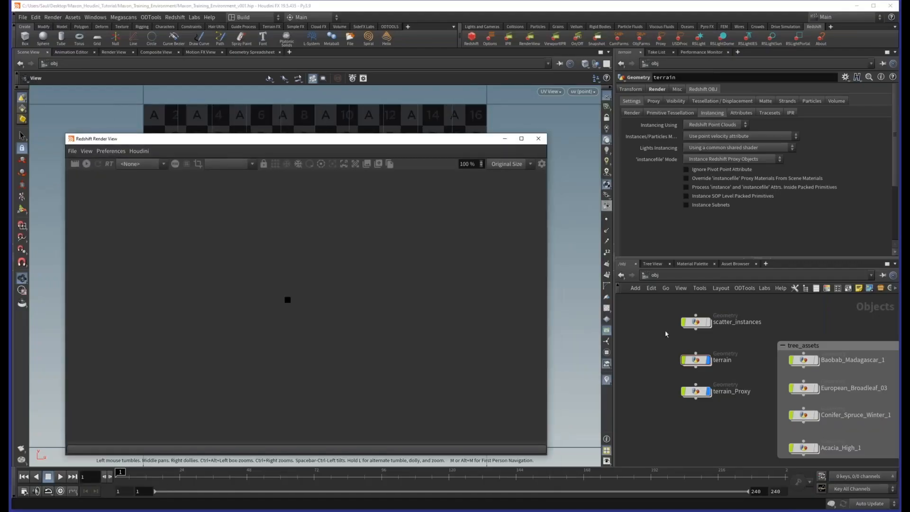
pyautogui.click(662, 335)
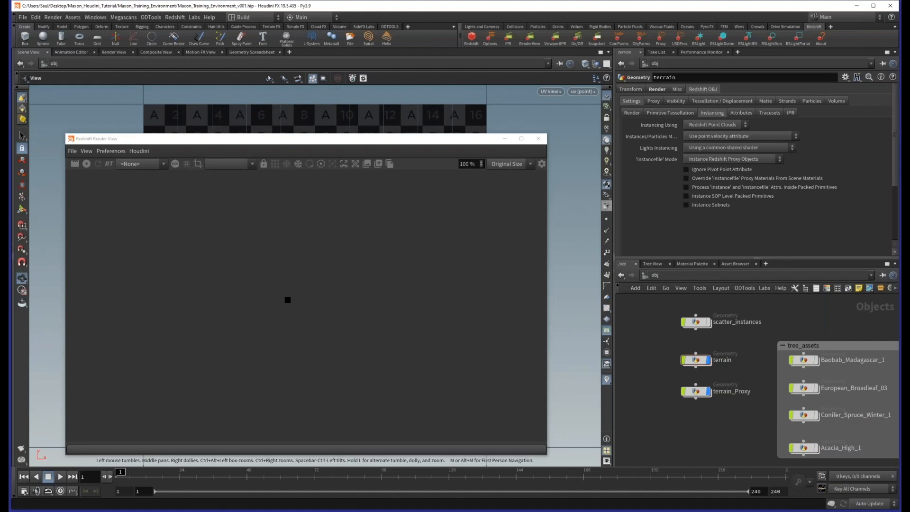
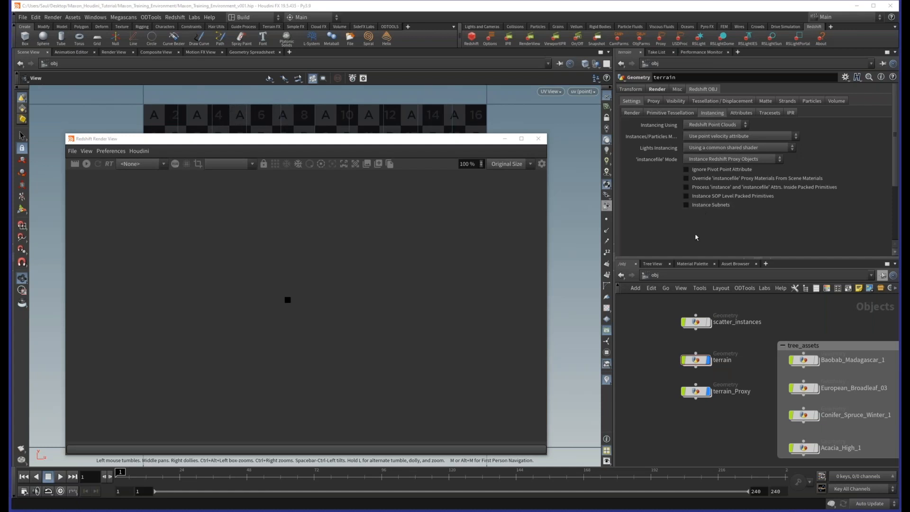
# Step: Add a Remesh node beside the heightfield_file nodes in the terrain network and review its parameters
pyautogui.moveTo(693, 363)
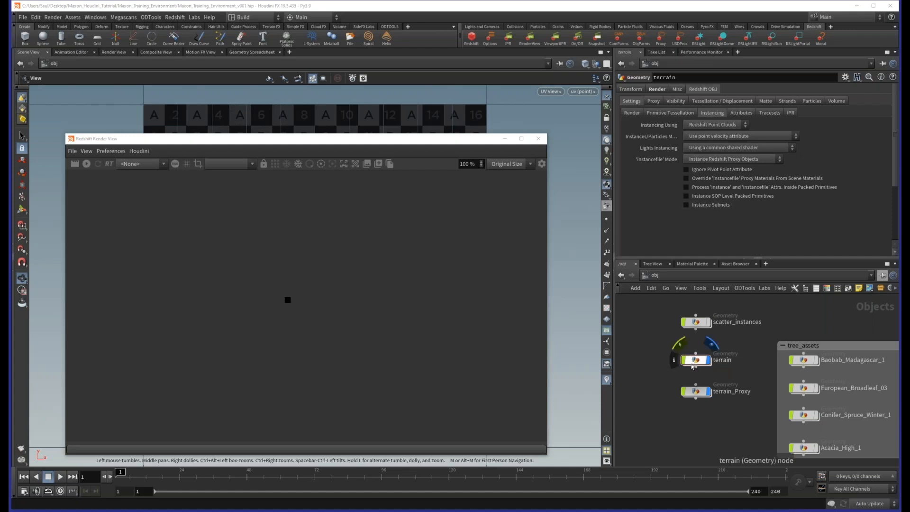
pyautogui.doubleClick(693, 361)
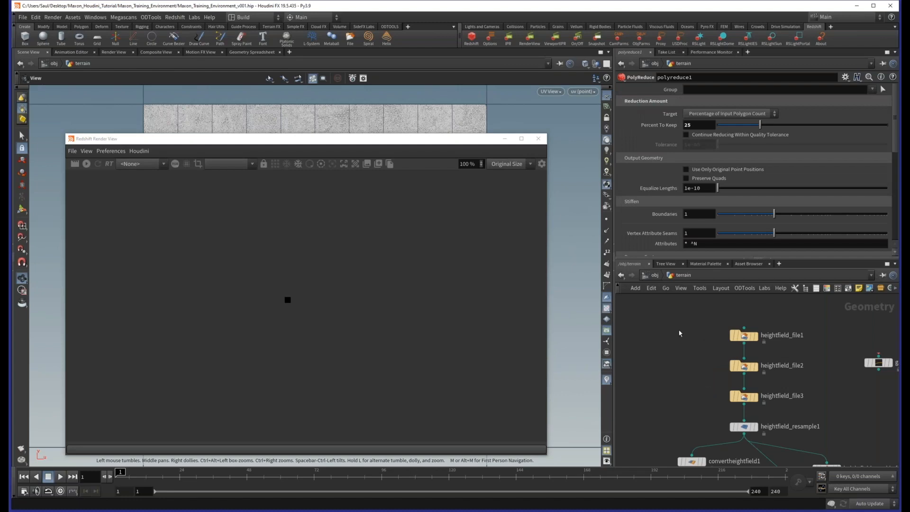
pyautogui.press('Tab')
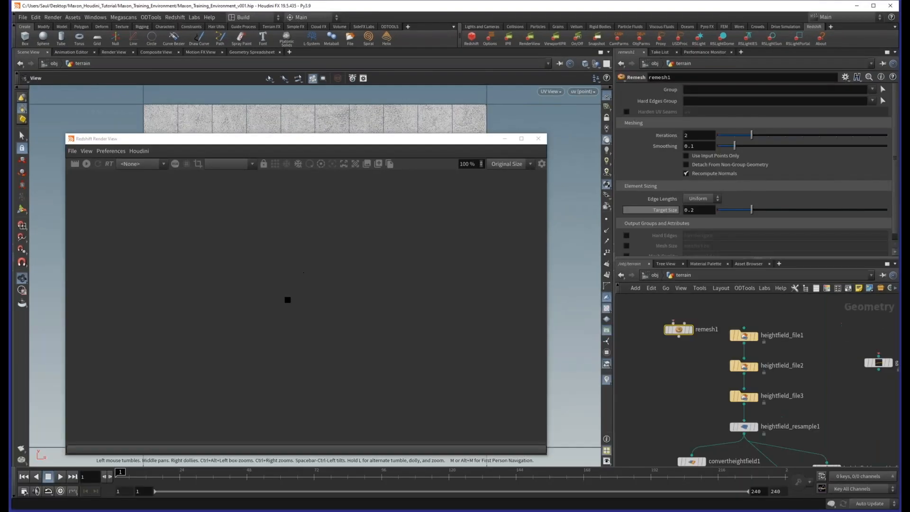
pyautogui.scroll(-1, 625, 196)
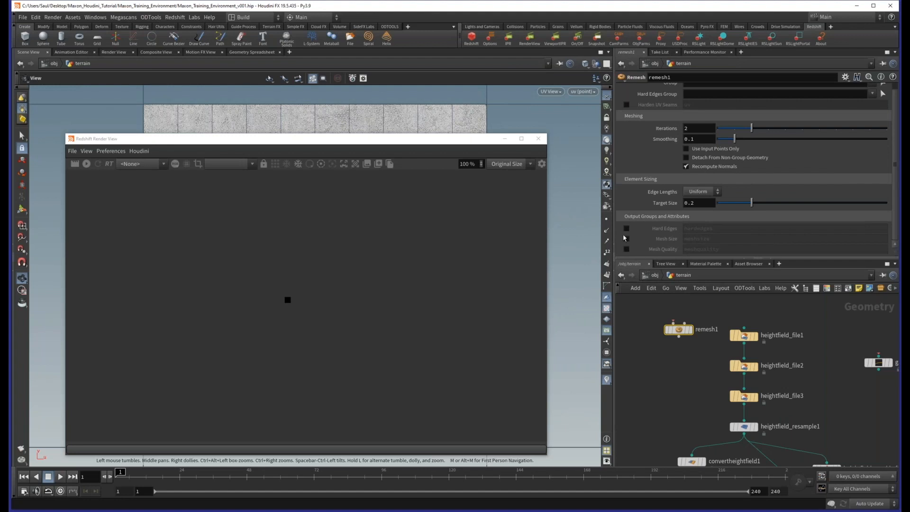
pyautogui.scroll(1, 621, 207)
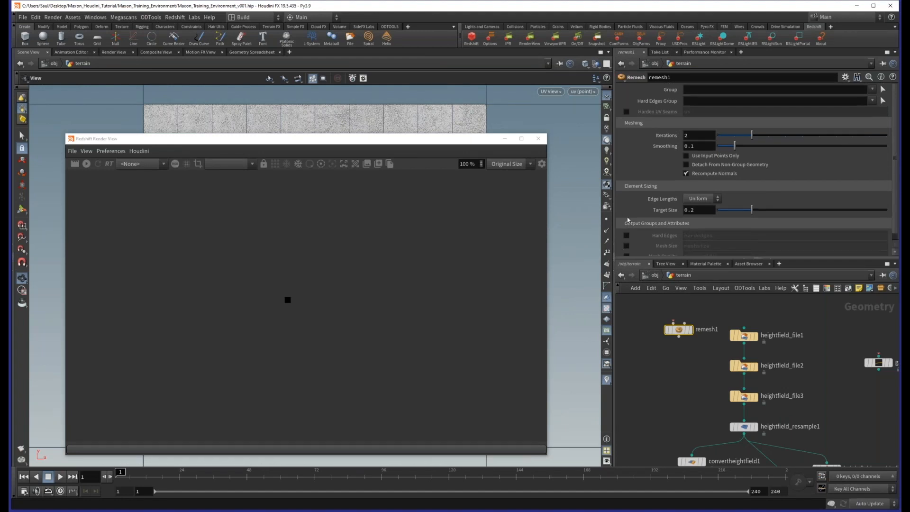
pyautogui.scroll(-1, 633, 217)
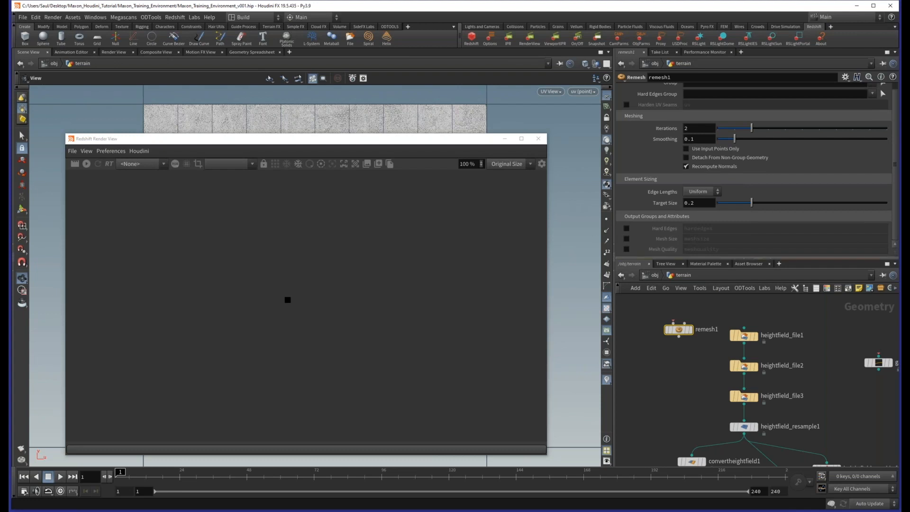
# Step: Add a Labs Exoside QuadRemesher node below remesh1 in the terrain network
pyautogui.click(658, 383)
pyautogui.press('Tab')
pyautogui.write('exos')
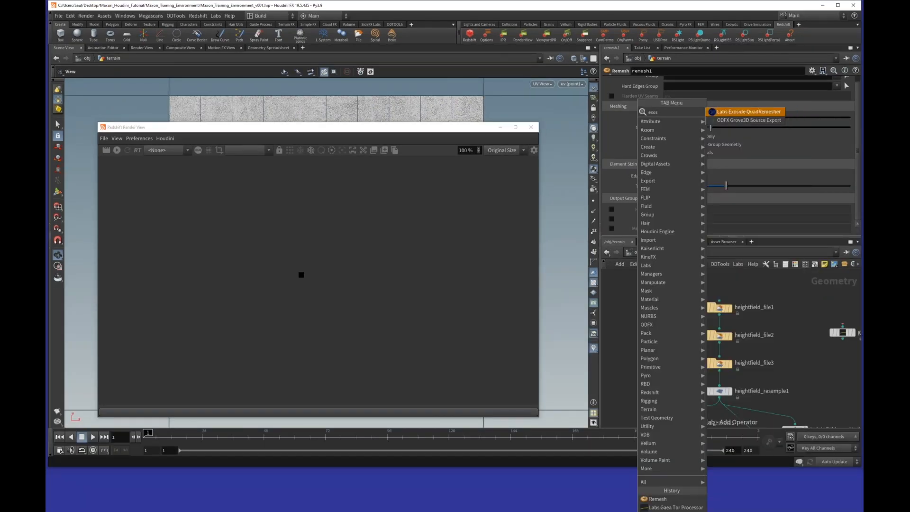
pyautogui.press('BackSpace')
pyautogui.press('BackSpace')
pyautogui.press('BackSpace')
pyautogui.press('BackSpace')
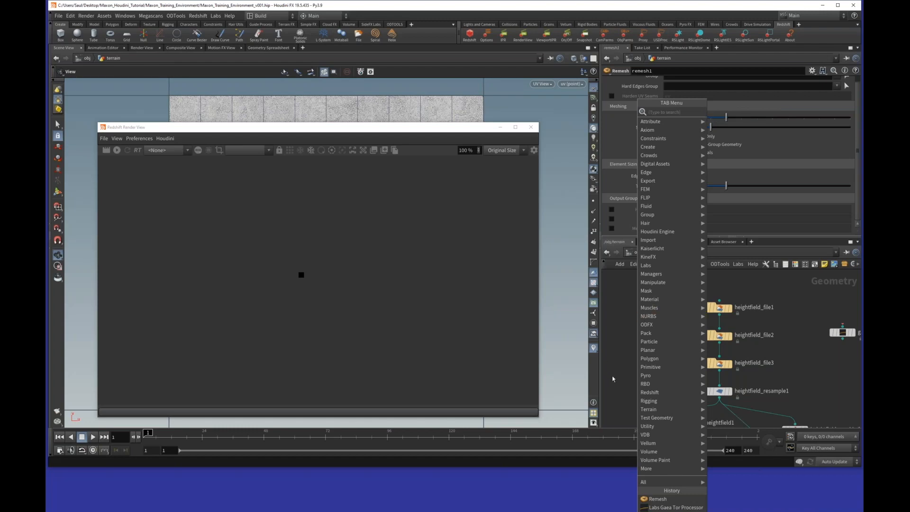
pyautogui.write('r')
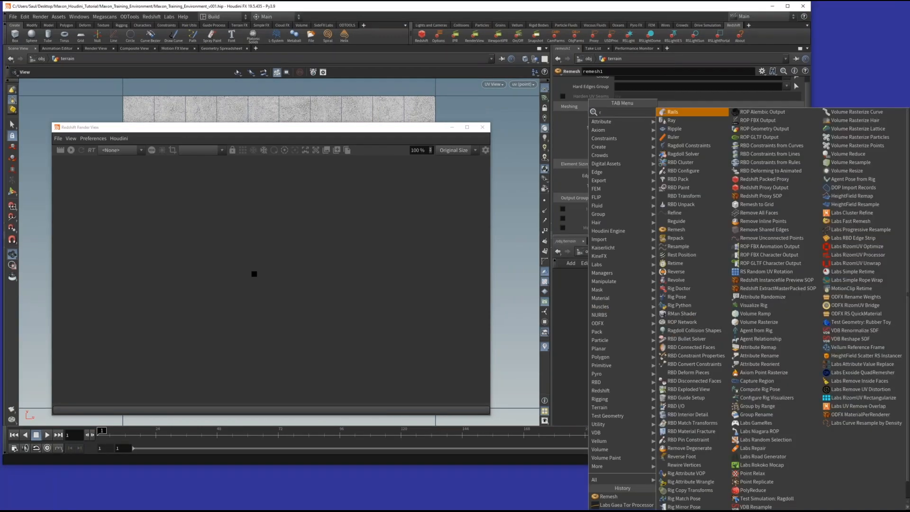
pyautogui.write('mesh')
pyautogui.press('Down')
pyautogui.press('Down')
pyautogui.press('Down')
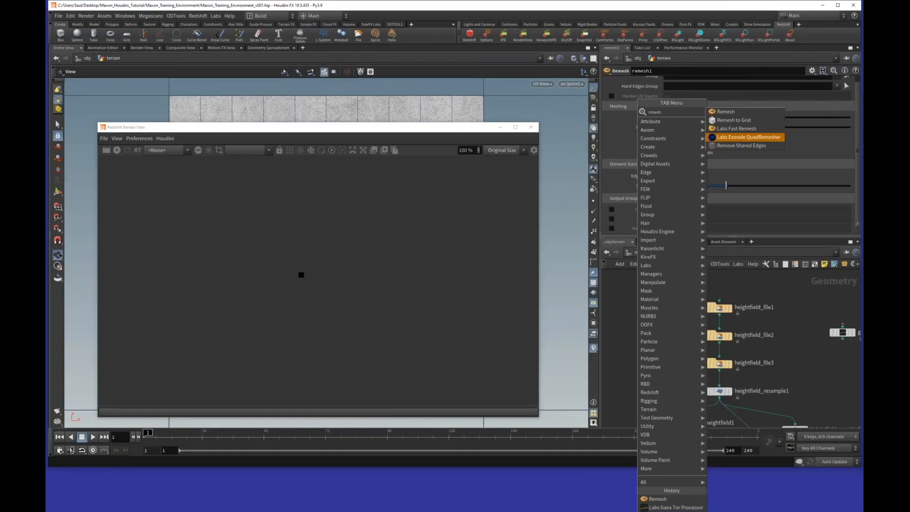
pyautogui.press('Return')
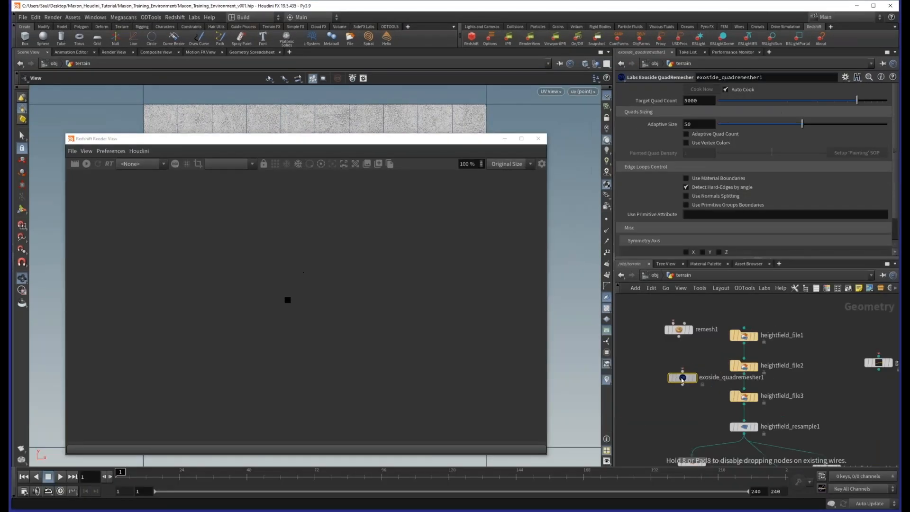
pyautogui.click(641, 346)
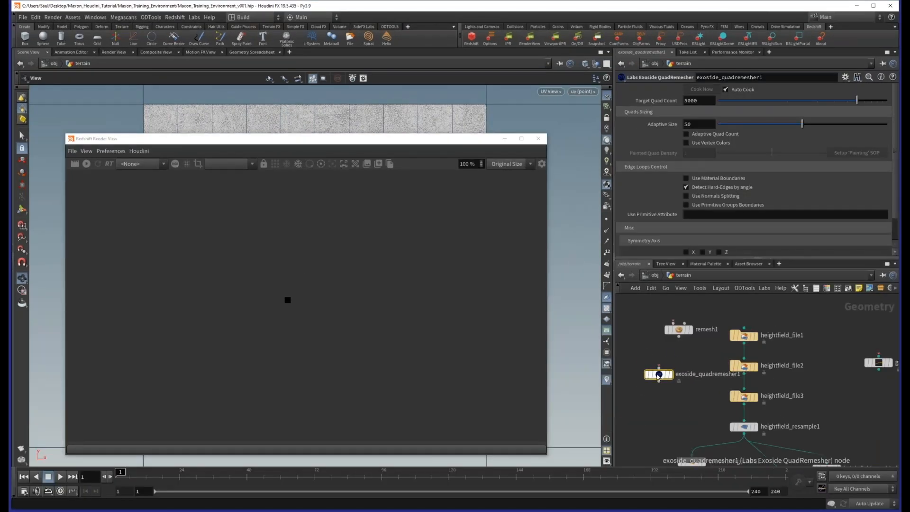
pyautogui.moveTo(658, 377); pyautogui.dragTo(649, 380)
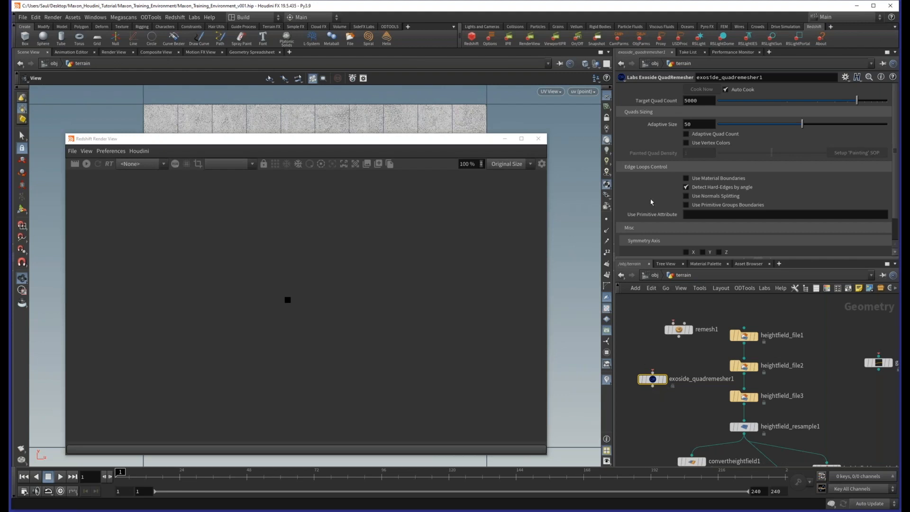
# Step: Review the QuadRemesher's quad sizing, edge loop, symmetry and advanced options
pyautogui.scroll(-2, 661, 182)
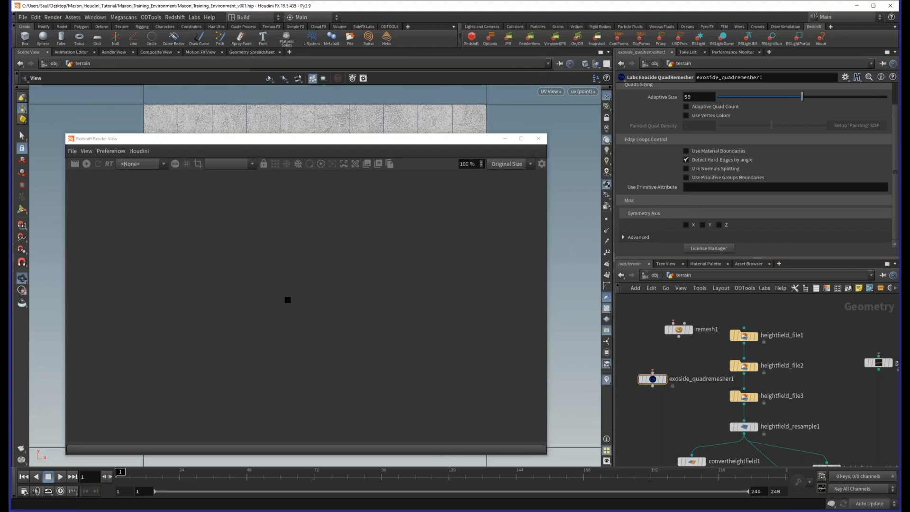
pyautogui.scroll(2, 663, 144)
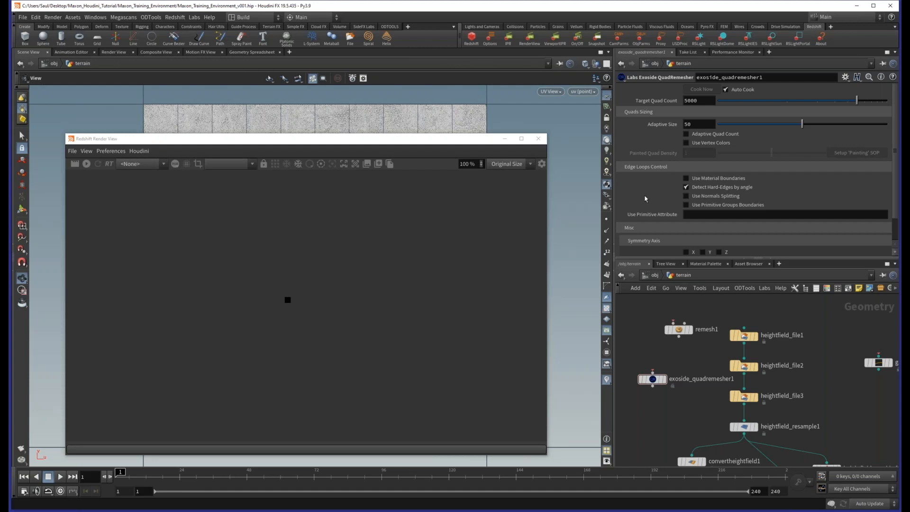
pyautogui.scroll(-2, 645, 199)
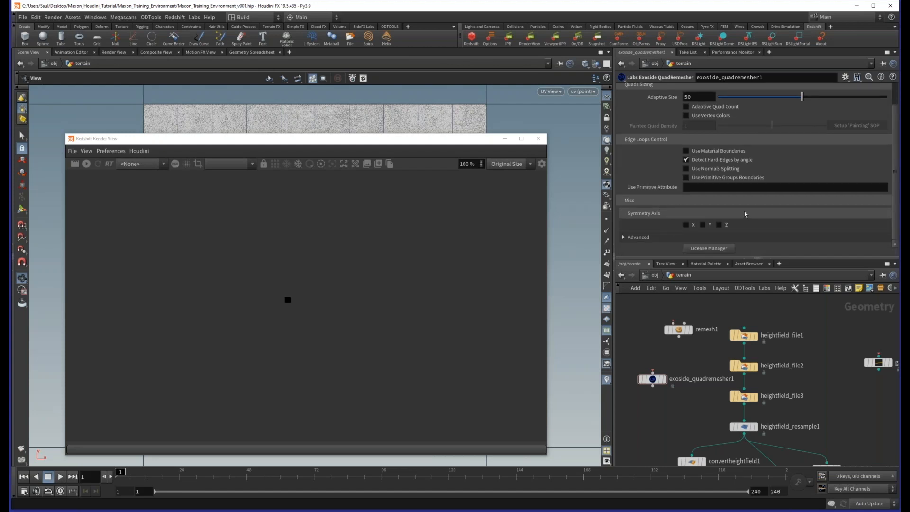
pyautogui.scroll(2, 667, 198)
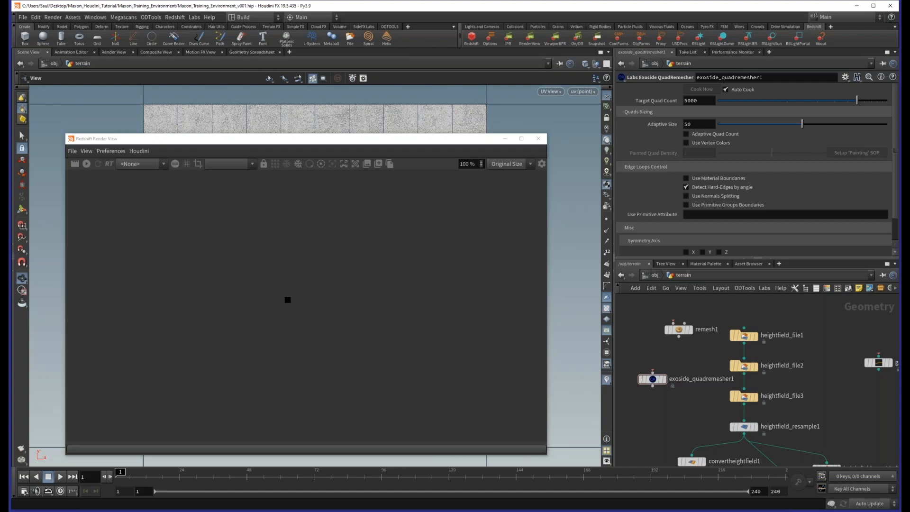
# Step: In the mat network, add an RS USD Material Builder below Terrain_1 and go inside it
pyautogui.moveTo(681, 360); pyautogui.dragTo(634, 412)
pyautogui.click(653, 276)
pyautogui.click(675, 275)
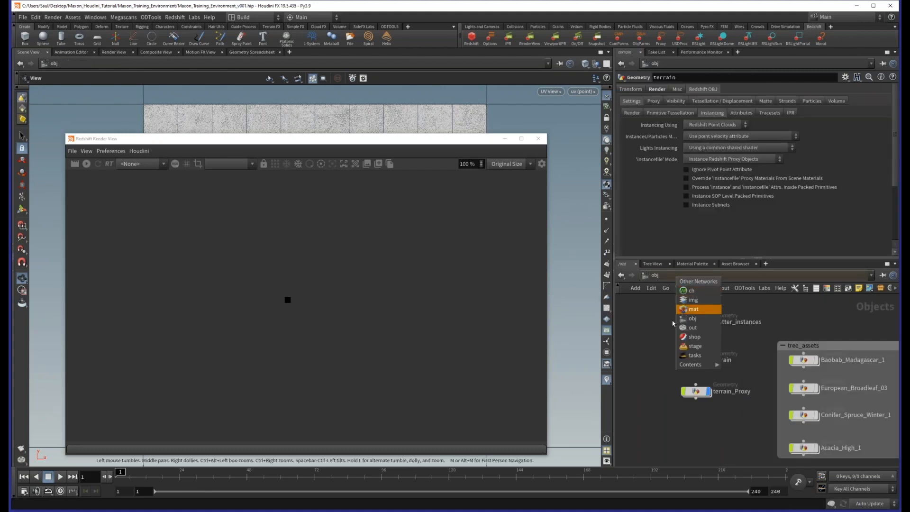
pyautogui.click(651, 333)
pyautogui.click(662, 275)
pyautogui.click(680, 306)
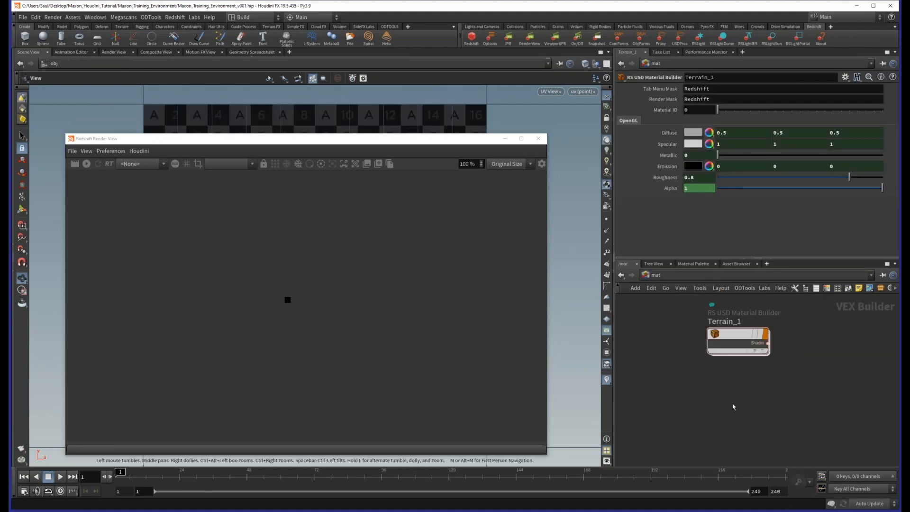
pyautogui.press('Tab')
pyautogui.write('build')
pyautogui.press('Up')
pyautogui.press('Return')
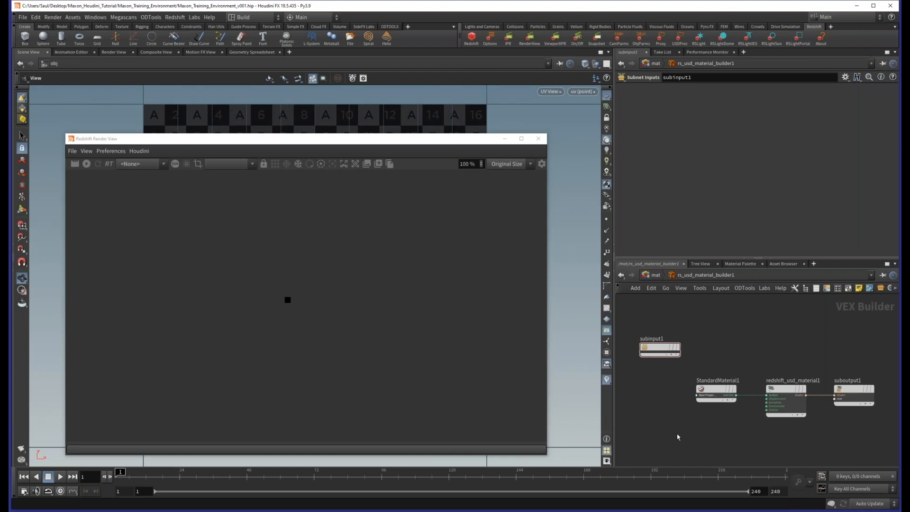
# Step: Add an RS Maxon Noise node to the new material's network
pyautogui.press('Tab')
pyautogui.write('maxon')
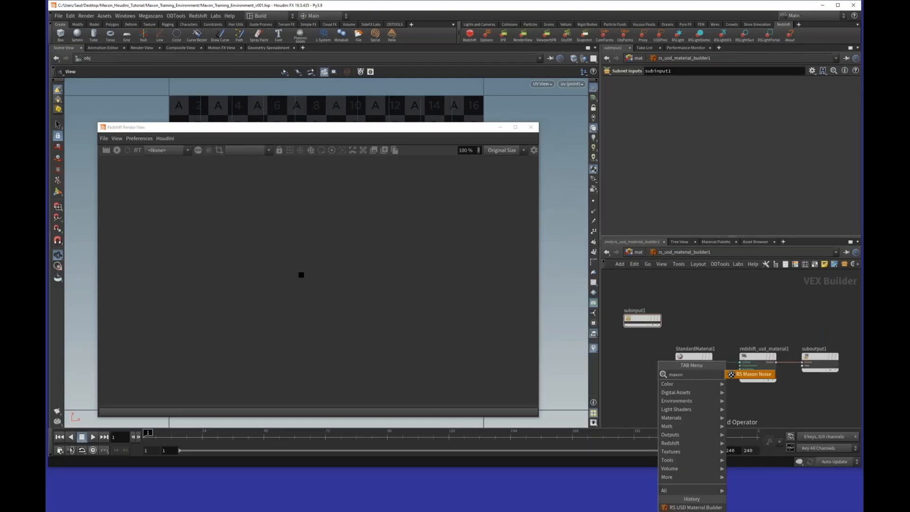
pyautogui.press('Return')
pyautogui.click(657, 404)
# Step: Delete StandardMaterial1 and connect the Maxon Noise's outColor to the Surface input of redshift_usd_material1
pyautogui.scroll(4, 704, 380)
pyautogui.moveTo(731, 360); pyautogui.dragTo(746, 310, button='middle')
pyautogui.moveTo(633, 355); pyautogui.dragTo(681, 343)
pyautogui.moveTo(703, 376); pyautogui.dragTo(719, 372)
pyautogui.moveTo(642, 337); pyautogui.dragTo(753, 304)
pyautogui.press('Delete')
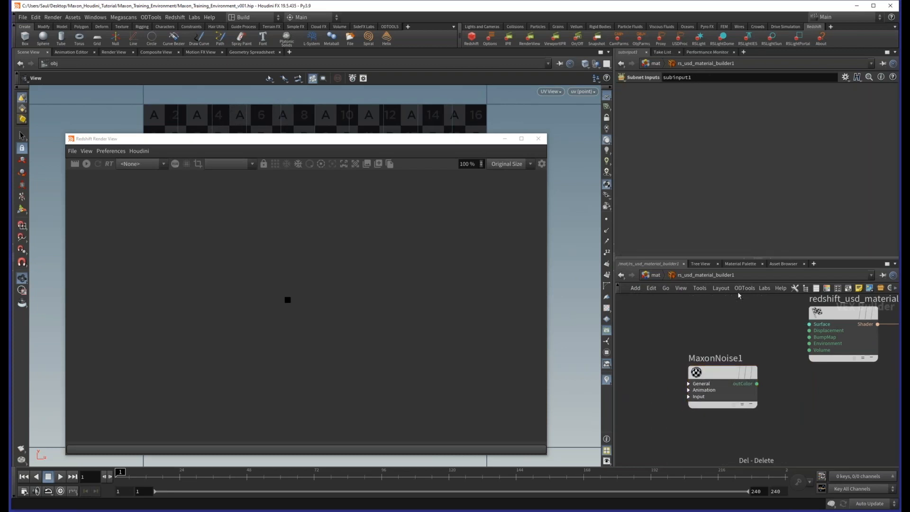
pyautogui.moveTo(756, 331); pyautogui.dragTo(739, 387, button='middle')
pyautogui.moveTo(742, 440); pyautogui.dragTo(794, 380)
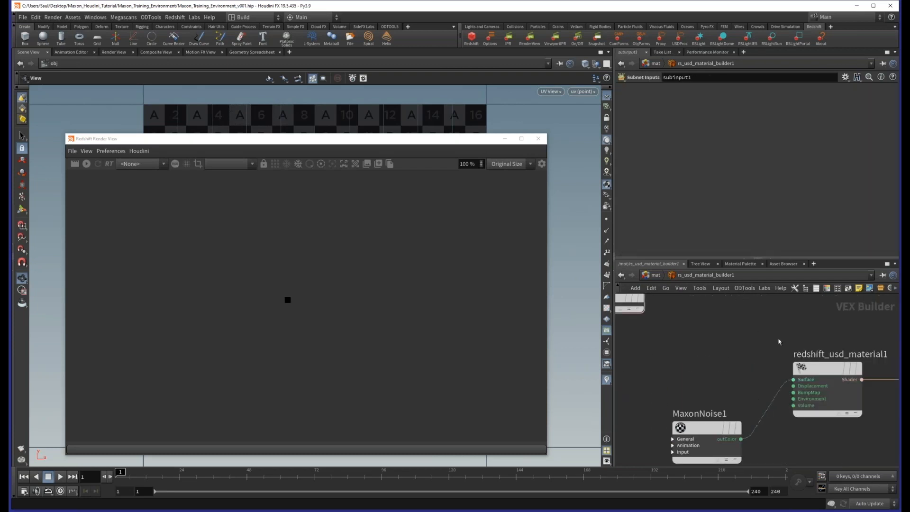
# Step: In the out network, set Redshift_ROP1's volume scattering Tint Shader to /mat/rs_usd_material_builder1 and review the fog settings
pyautogui.click(654, 275)
pyautogui.click(669, 275)
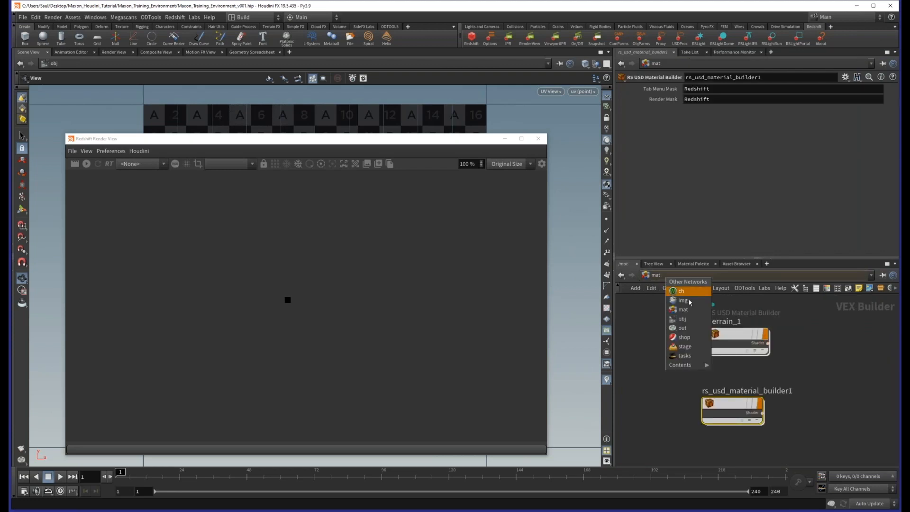
pyautogui.click(683, 327)
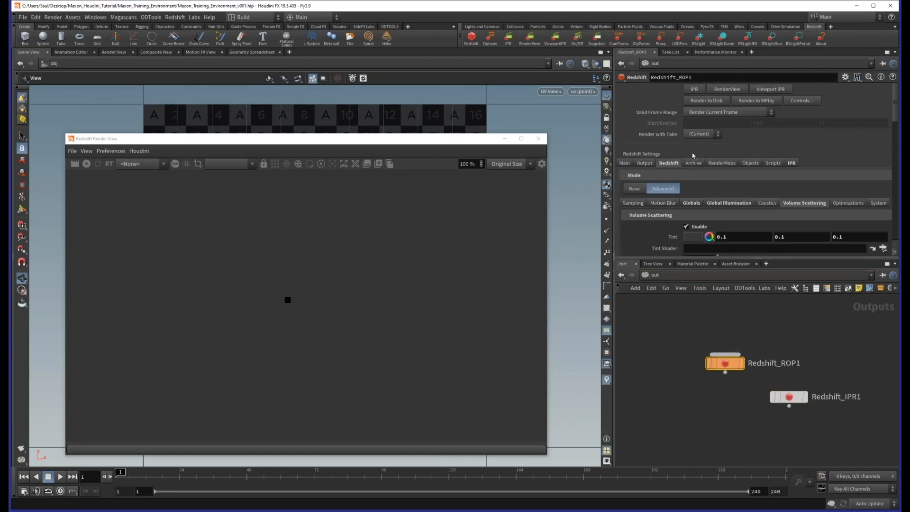
pyautogui.scroll(-2, 836, 168)
pyautogui.scroll(-2, 668, 211)
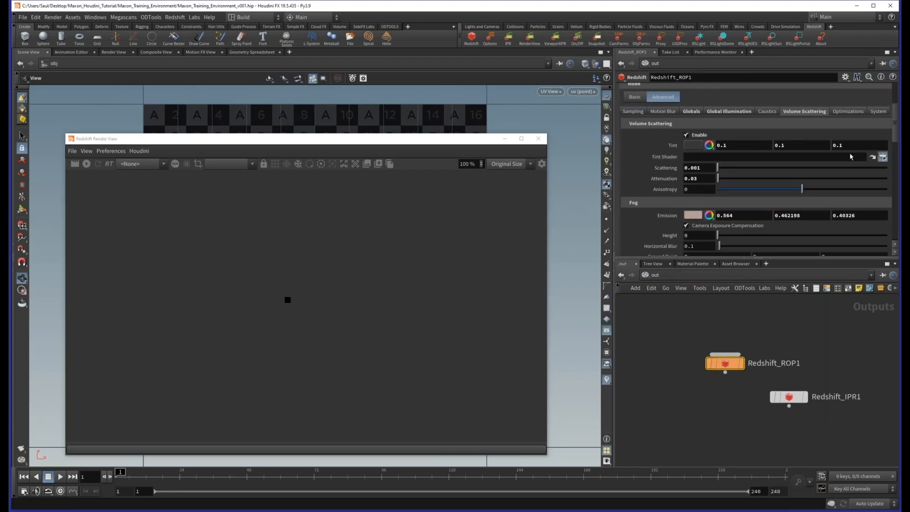
pyautogui.click(883, 156)
pyautogui.click(696, 255)
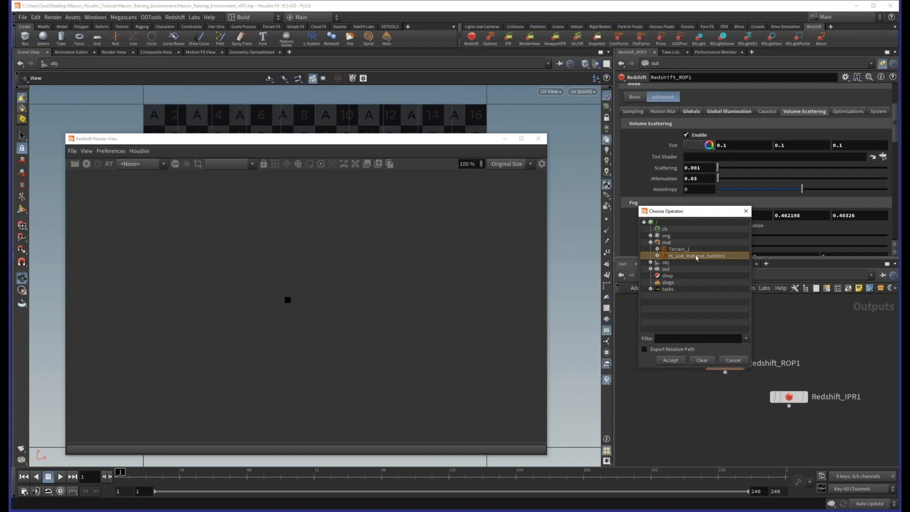
pyautogui.doubleClick(696, 256)
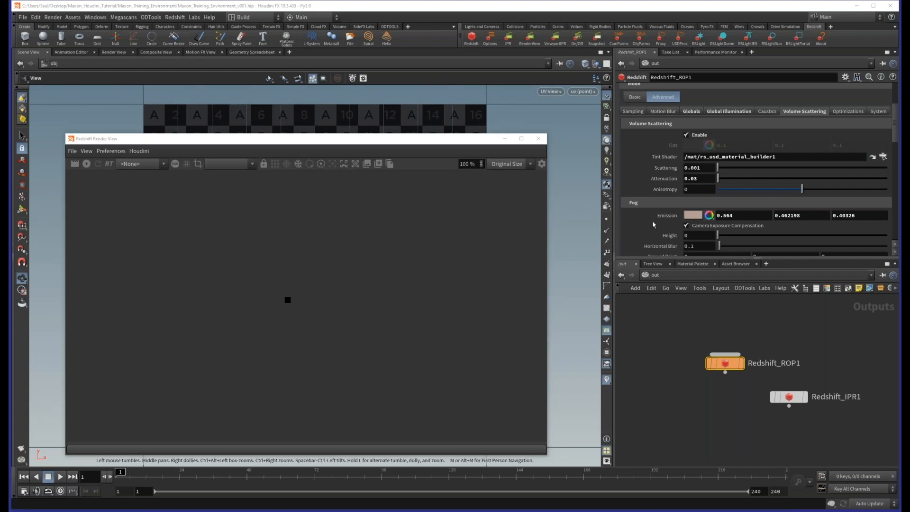
pyautogui.scroll(-3, 653, 225)
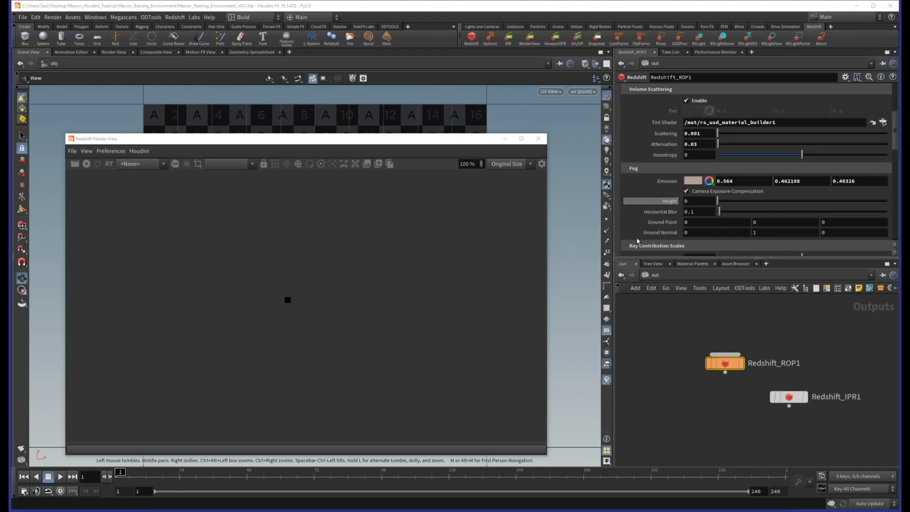
pyautogui.scroll(2, 655, 224)
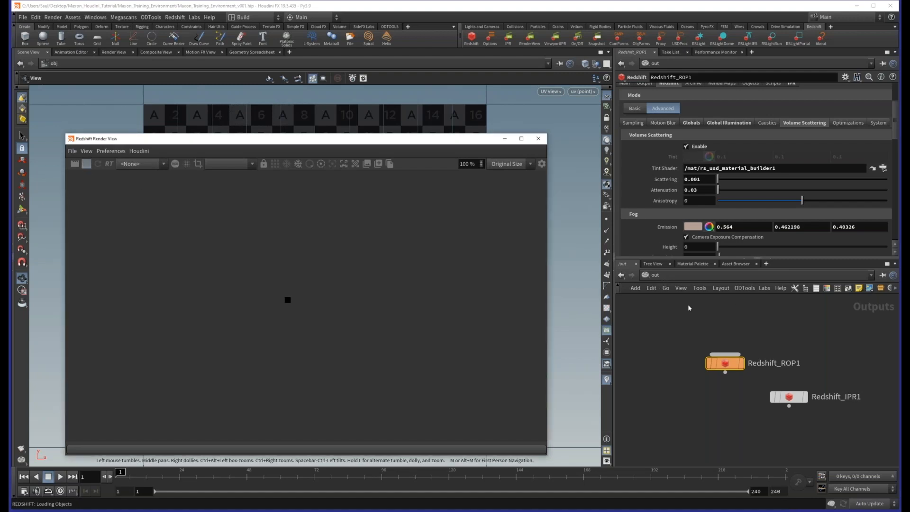
# Step: Enlarge the Redshift Render View, show the render at 150%, and position the window clear of the render parameters
pyautogui.click(670, 278)
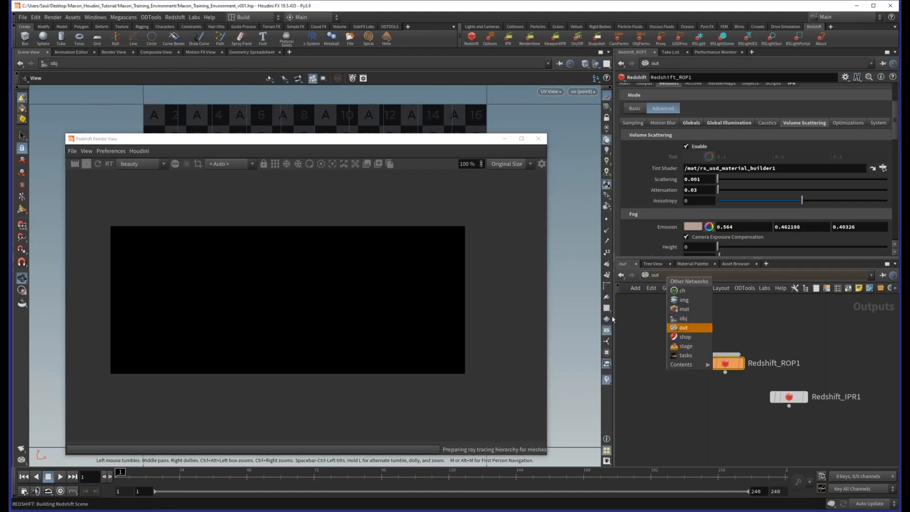
pyautogui.click(471, 388)
pyautogui.scroll(1, 472, 388)
pyautogui.moveTo(547, 455); pyautogui.dragTo(635, 469)
pyautogui.scroll(2, 336, 299)
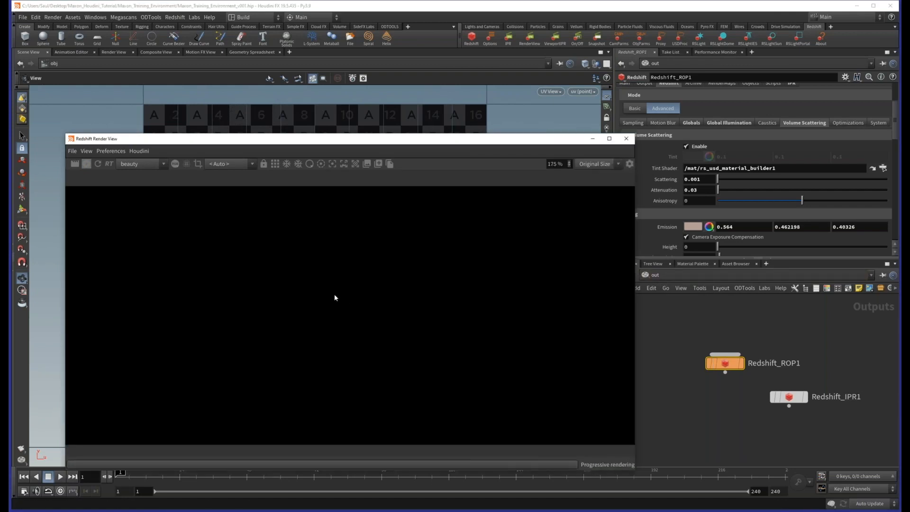
pyautogui.scroll(-1, 334, 298)
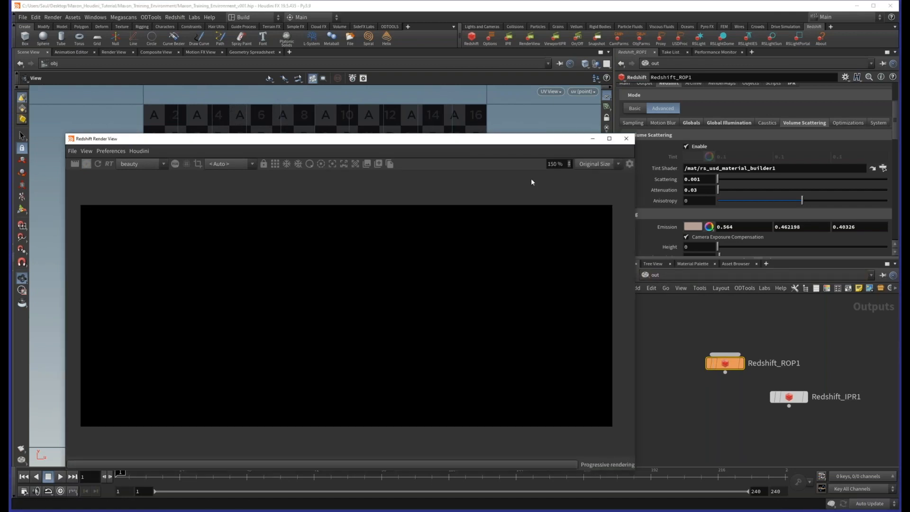
pyautogui.moveTo(524, 138); pyautogui.dragTo(482, 131)
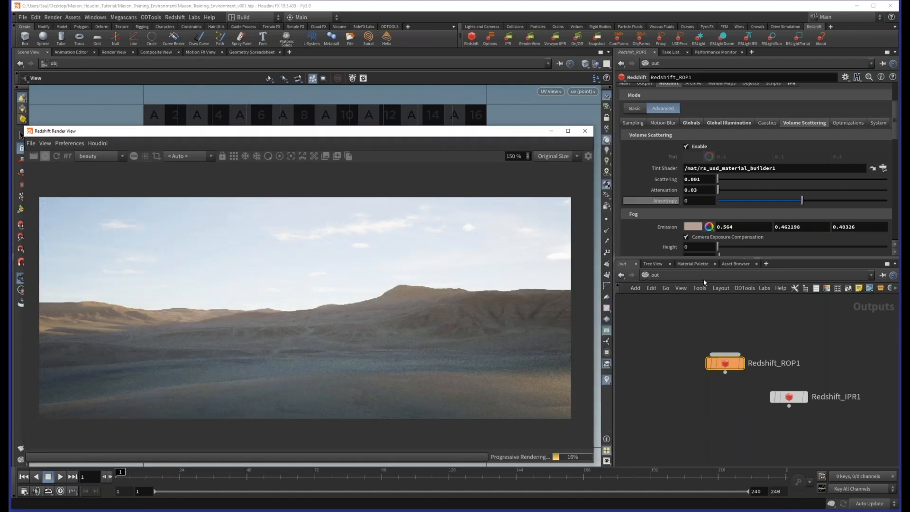
# Step: Try a volume scattering value of 1 on Redshift_ROP1
pyautogui.click(667, 274)
pyautogui.click(667, 274)
pyautogui.doubleClick(702, 181)
pyautogui.write('1')
pyautogui.press('Return')
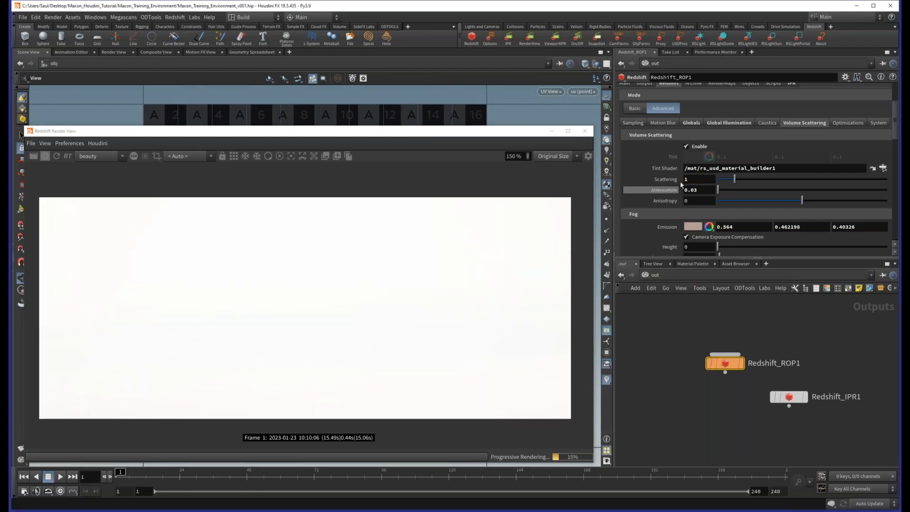
# Step: Reduce Redshift_ROP1's volume scattering to 0.1, and further to 0.01
pyautogui.moveTo(697, 179); pyautogui.dragTo(626, 182)
pyautogui.write('0.1')
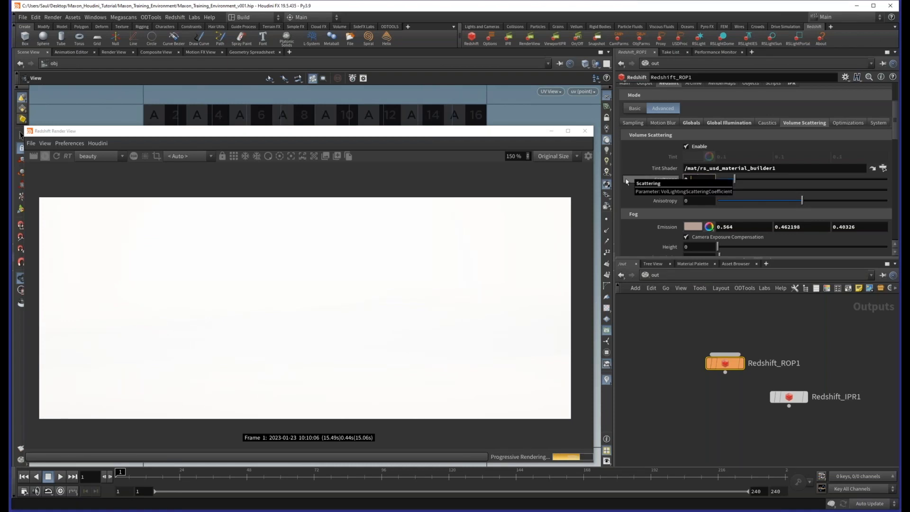
pyautogui.press('Return')
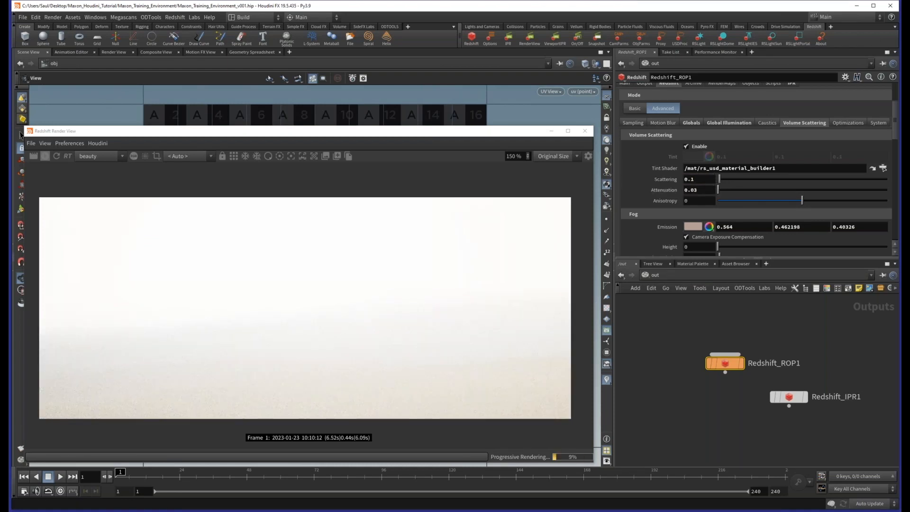
pyautogui.write('0')
pyautogui.press('Return')
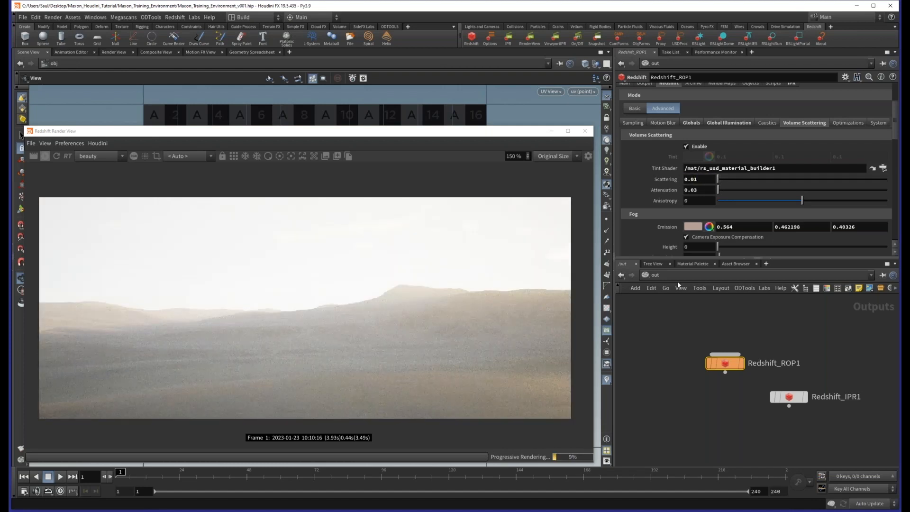
# Step: Open the fog's tint shader material, place MaxonNoise1 level with redshift_usd_material1 to show its parameters, and reposition the Render View
pyautogui.click(872, 168)
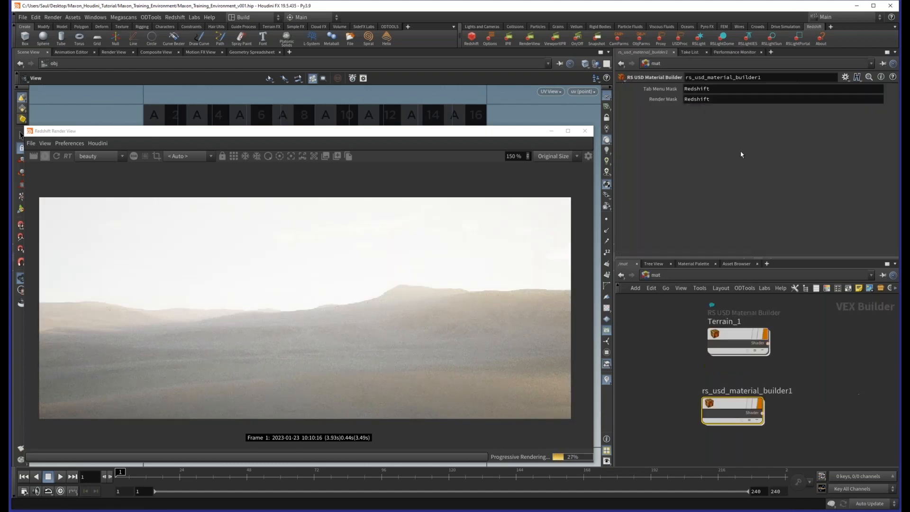
pyautogui.doubleClick(732, 409)
pyautogui.click(706, 426)
pyautogui.moveTo(705, 426); pyautogui.dragTo(719, 367)
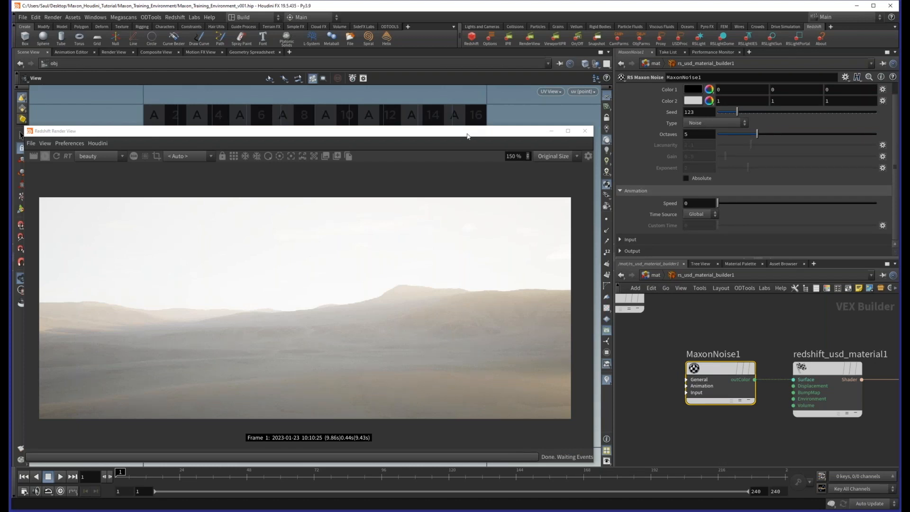
pyautogui.moveTo(467, 136); pyautogui.dragTo(465, 160)
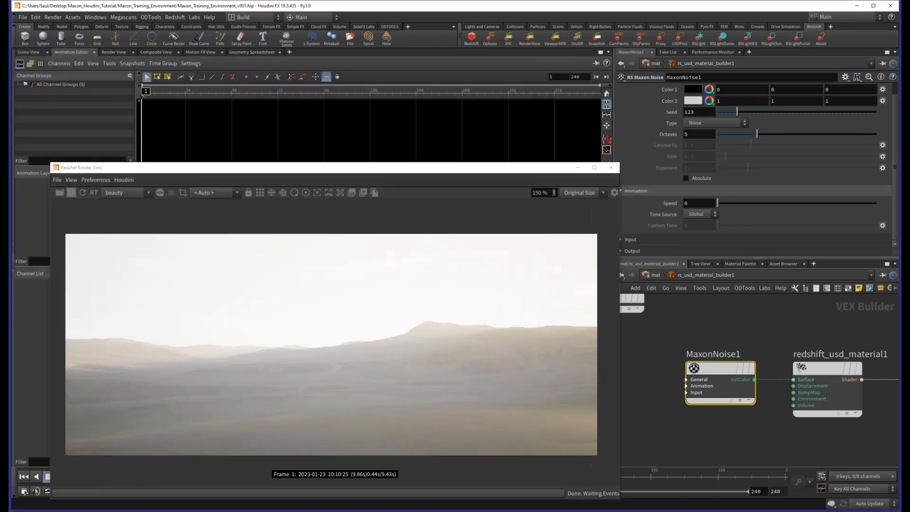
# Step: Show the scene view behind the Render View and set MaxonNoise1's noise type to Box noise
pyautogui.click(30, 52)
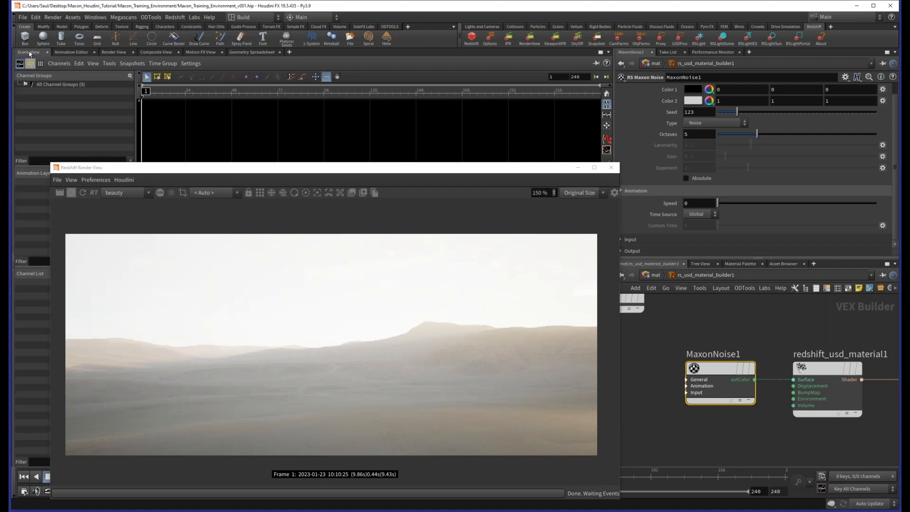
pyautogui.click(714, 123)
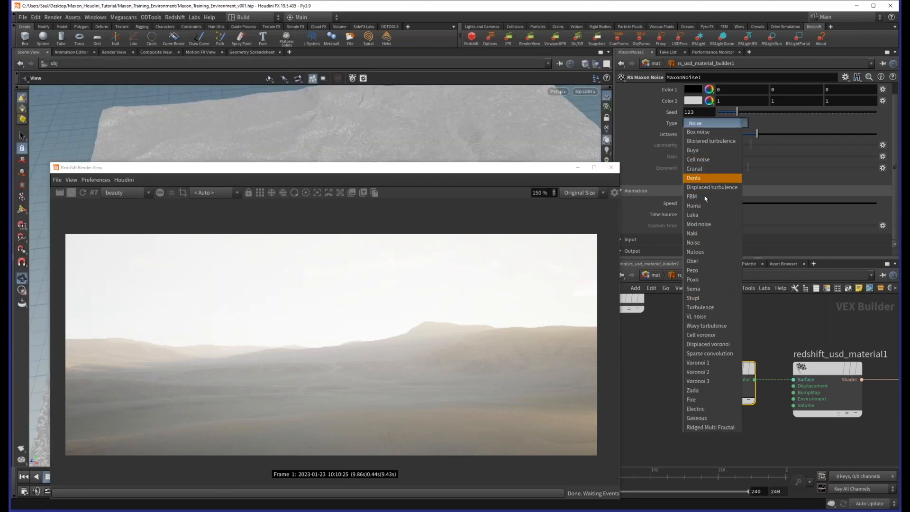
pyautogui.click(715, 135)
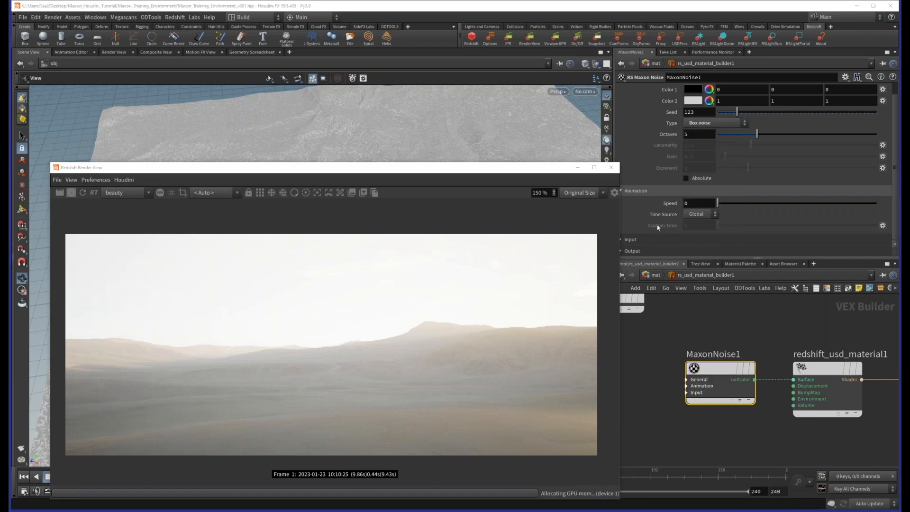
# Step: Expand MaxonNoise1's input settings and raise the overall scale to 20, and further to 30
pyautogui.click(637, 243)
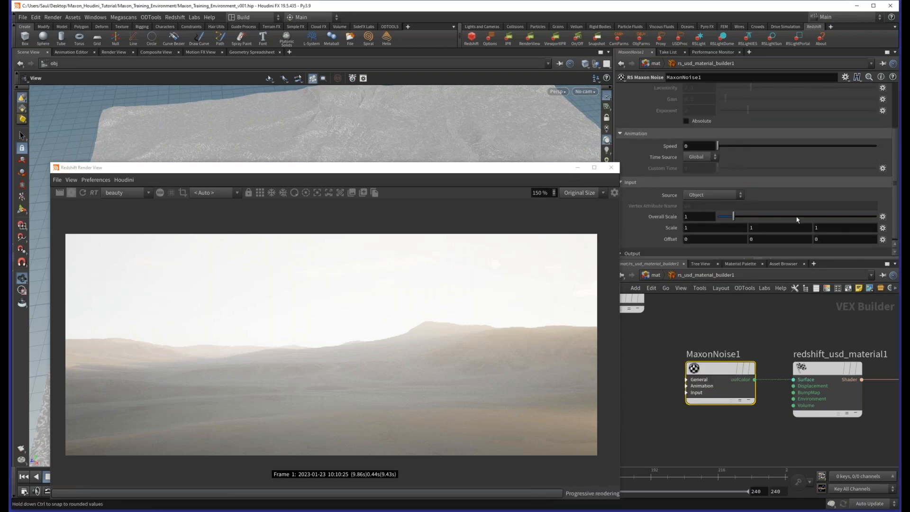
pyautogui.moveTo(699, 217); pyautogui.dragTo(522, 229)
pyautogui.write('20')
pyautogui.press('Return')
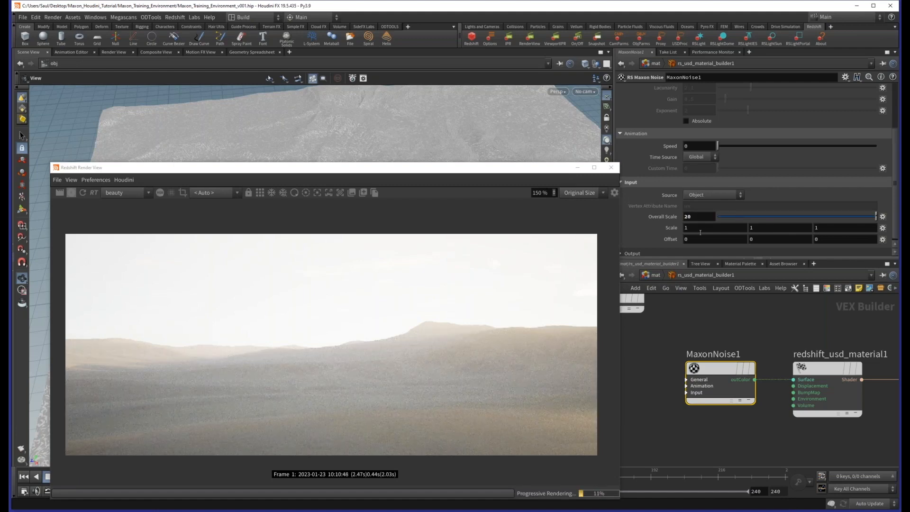
pyautogui.moveTo(625, 209); pyautogui.dragTo(437, 202)
pyautogui.write('30')
pyautogui.press('Return')
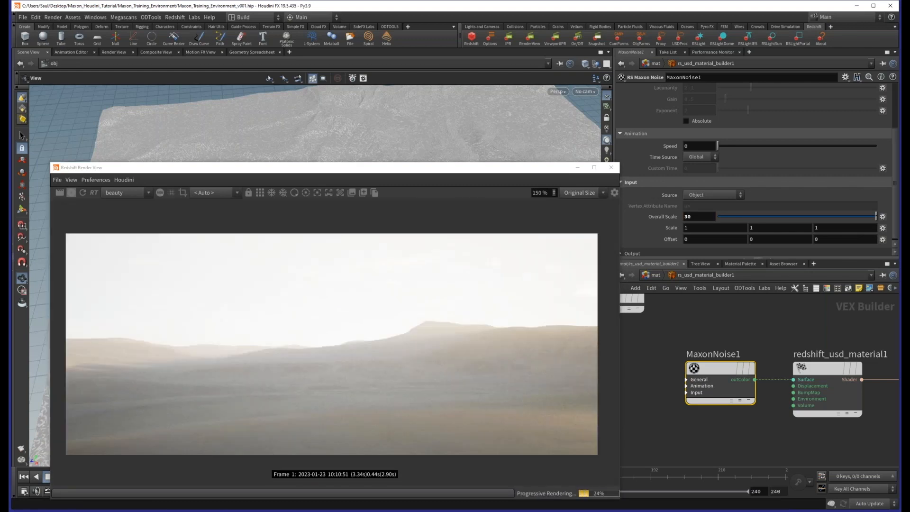
# Step: Return to the out network, assign MaxonNoise1 directly as Redshift_ROP1's volume scattering tint shader, and restart the render
pyautogui.click(656, 276)
pyautogui.click(695, 275)
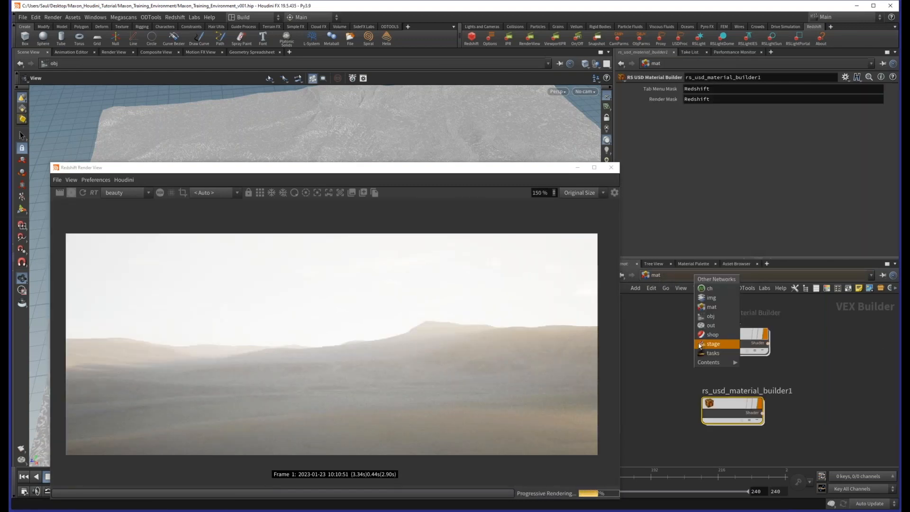
pyautogui.click(711, 326)
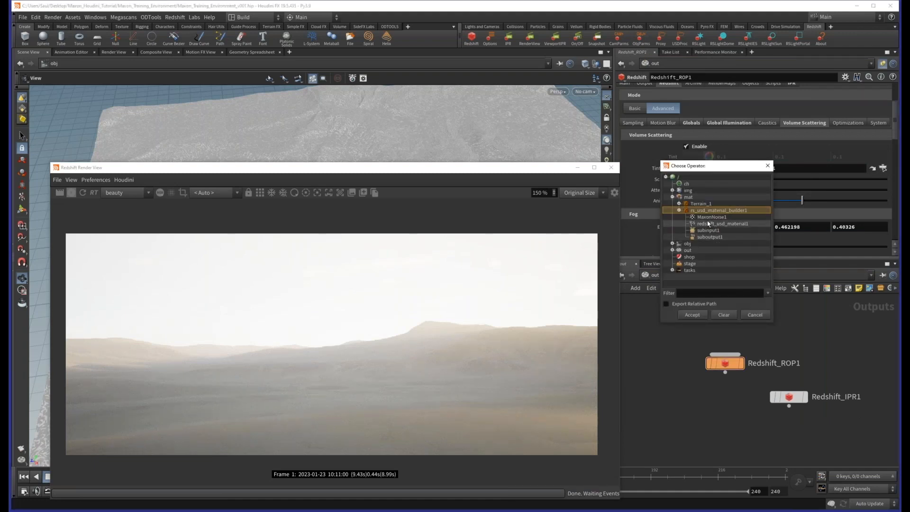
pyautogui.doubleClick(705, 219)
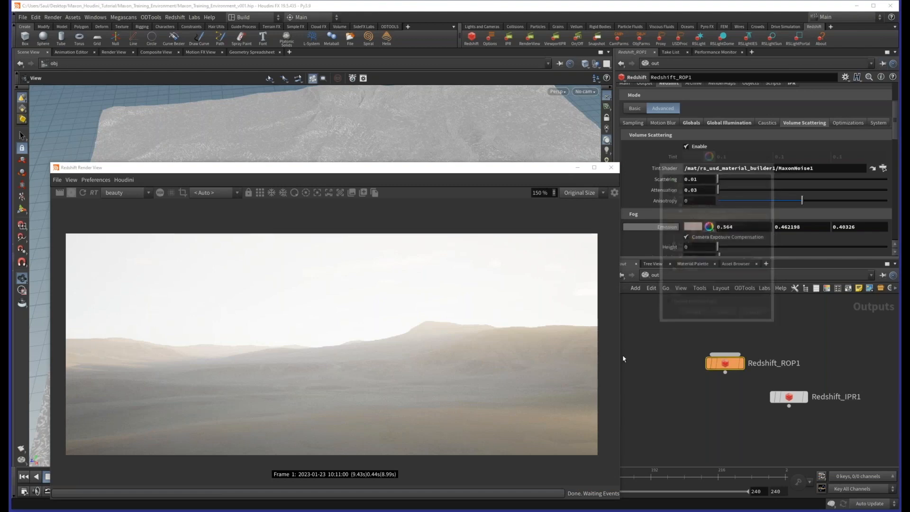
pyautogui.click(82, 193)
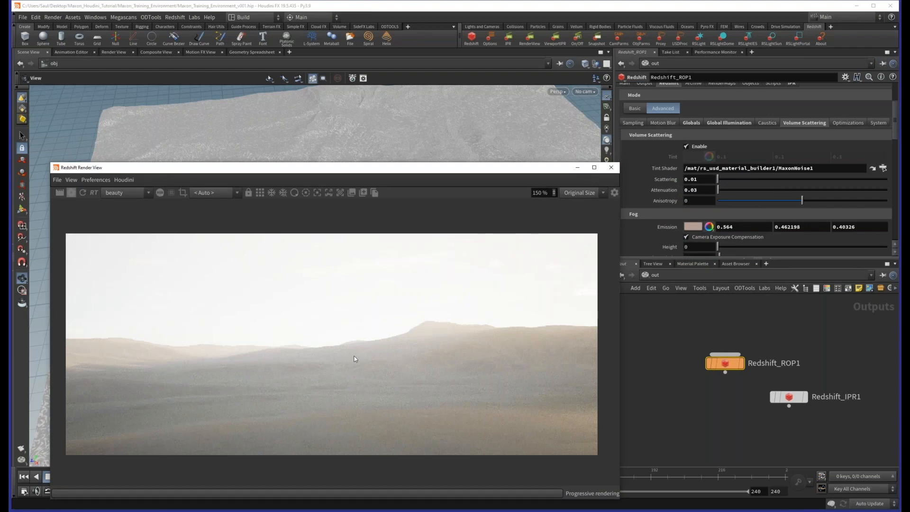
# Step: Set Redshift_ROP1's volume scattering attenuation to 0
pyautogui.click(704, 189)
pyautogui.write('0')
pyautogui.press('Return')
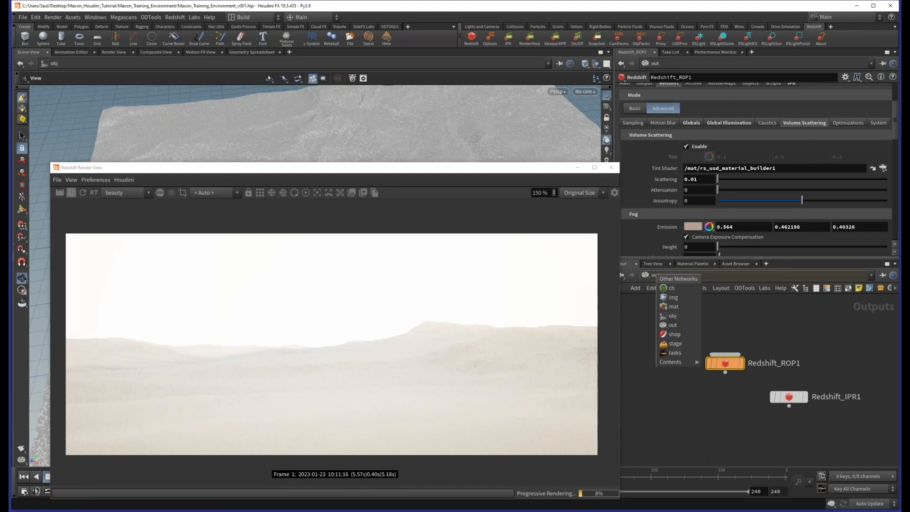
# Step: Go to the obj network, bring the light and camera nodes into view, and move the Render View clear of the viewport
pyautogui.click(670, 324)
pyautogui.click(676, 277)
pyautogui.click(686, 318)
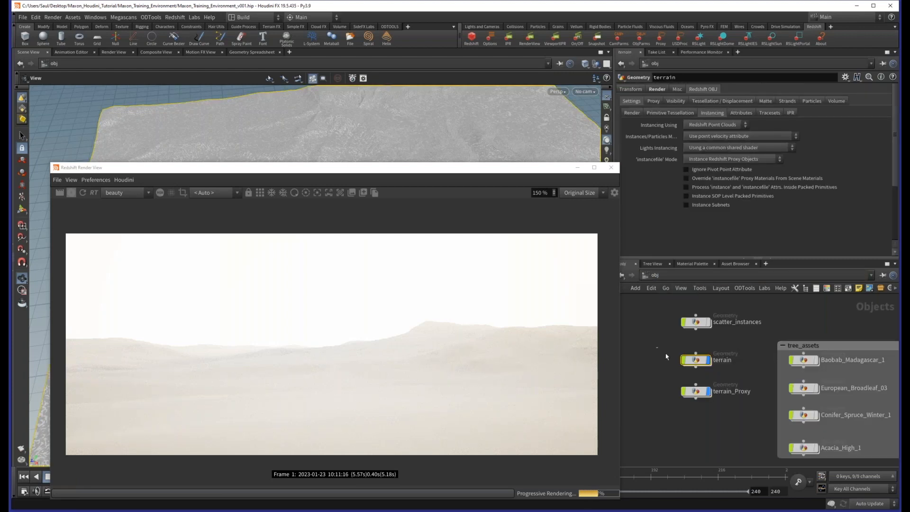
pyautogui.moveTo(665, 356); pyautogui.dragTo(644, 261, button='middle')
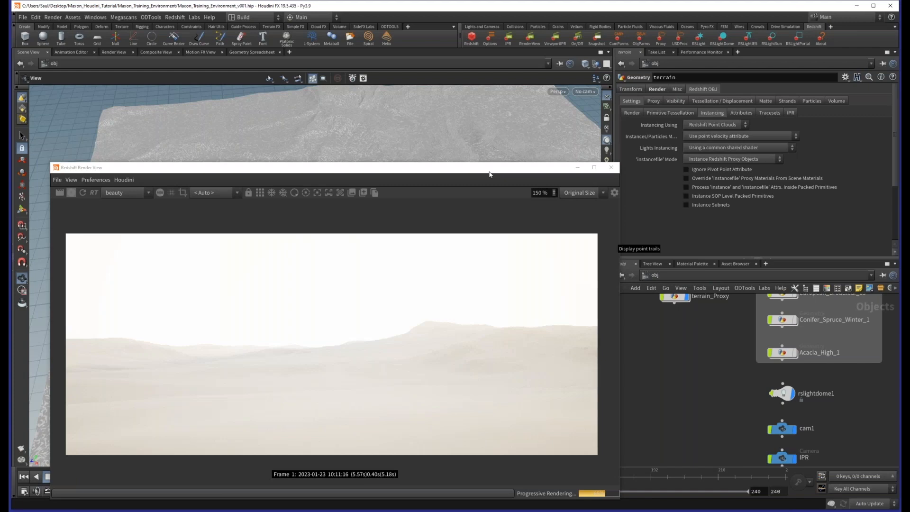
pyautogui.moveTo(490, 172); pyautogui.dragTo(545, 393)
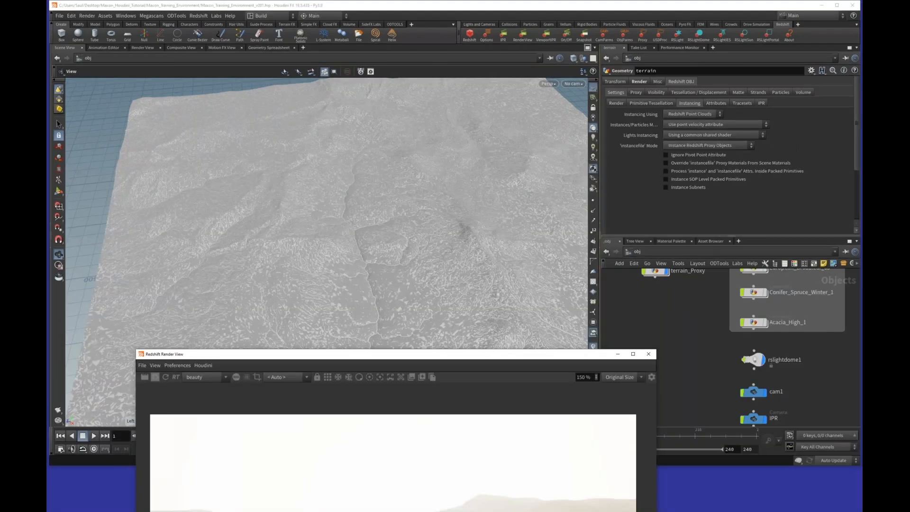
# Step: Look through cam1 in the viewport and create an RSLight in that view
pyautogui.click(573, 83)
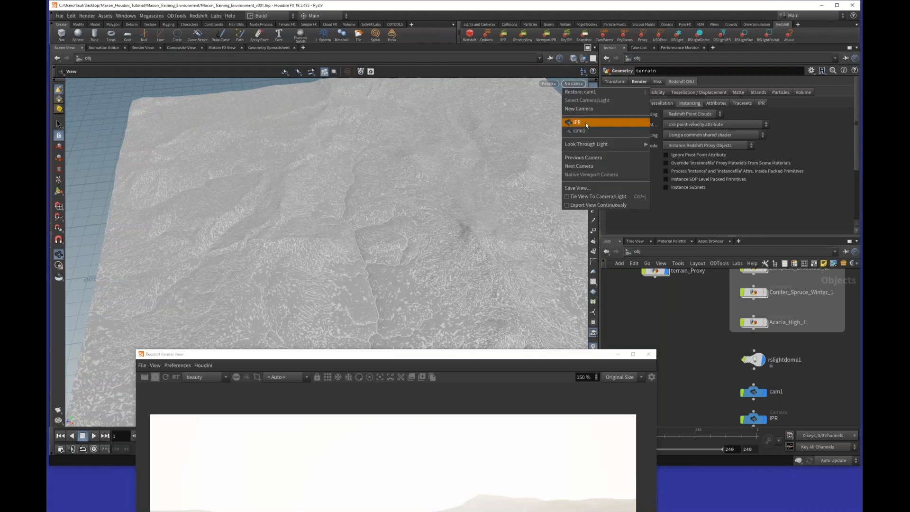
pyautogui.click(576, 129)
pyautogui.click(678, 34)
pyautogui.click(352, 322)
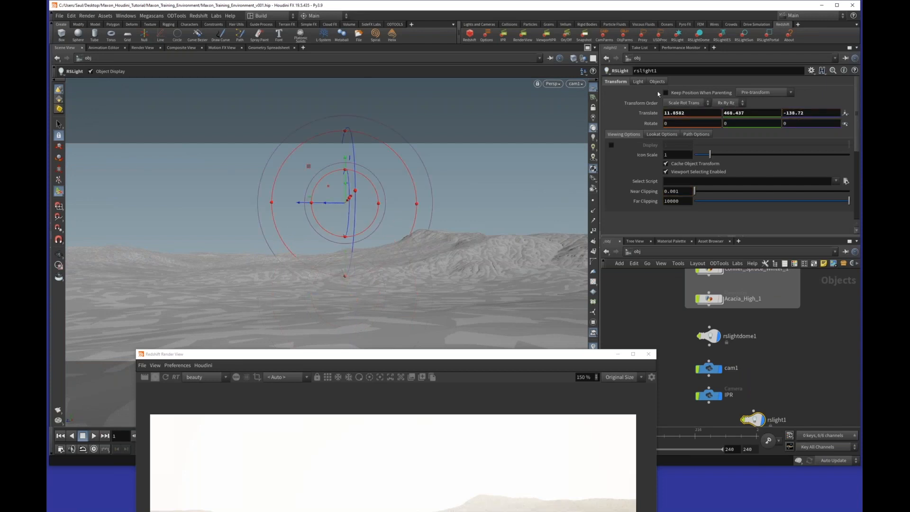
# Step: Set rslight1's area shape to Sphere and adjust its size
pyautogui.click(638, 82)
pyautogui.scroll(-2, 642, 103)
pyautogui.scroll(-2, 678, 185)
pyautogui.click(679, 168)
pyautogui.click(681, 192)
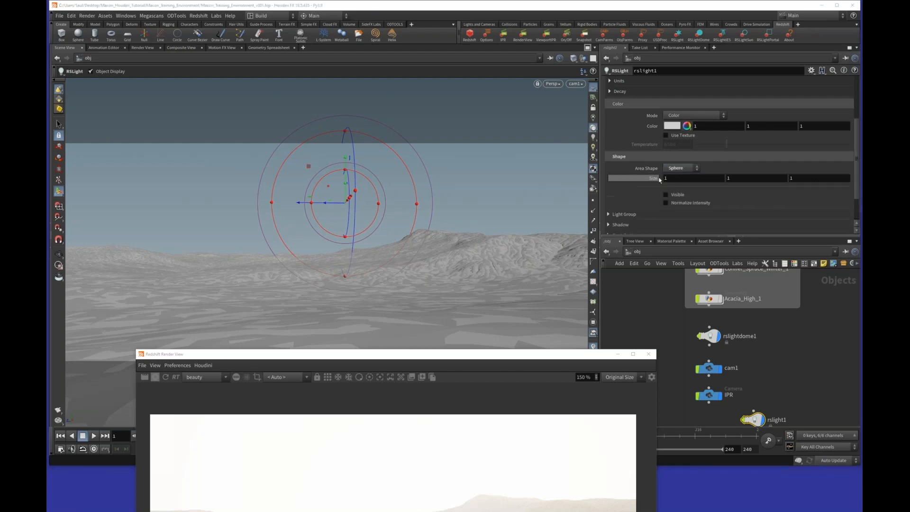
pyautogui.moveTo(659, 180); pyautogui.dragTo(680, 149, button='middle')
# Step: Turn off the rslightdome1 light and bring the Render View forward to check the new lighting
pyautogui.moveTo(784, 334); pyautogui.dragTo(650, 287)
pyautogui.click(706, 293)
pyautogui.click(666, 102)
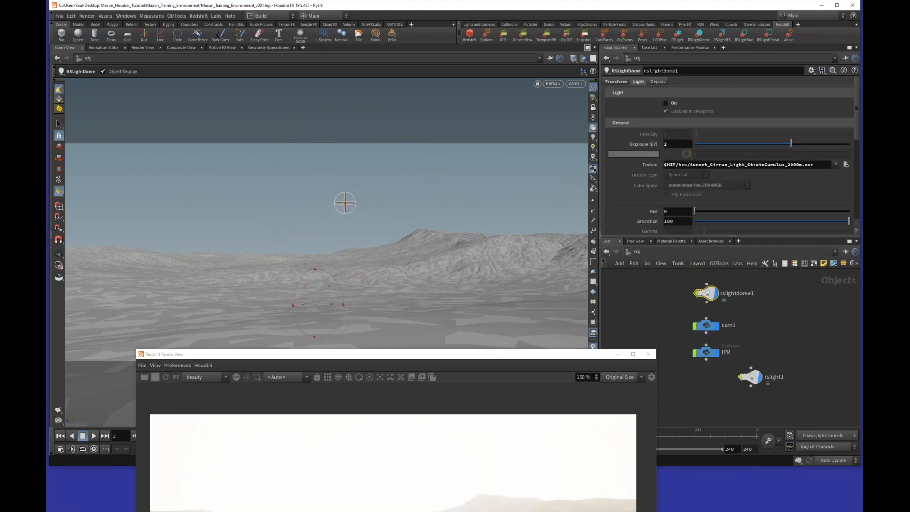
pyautogui.click(420, 373)
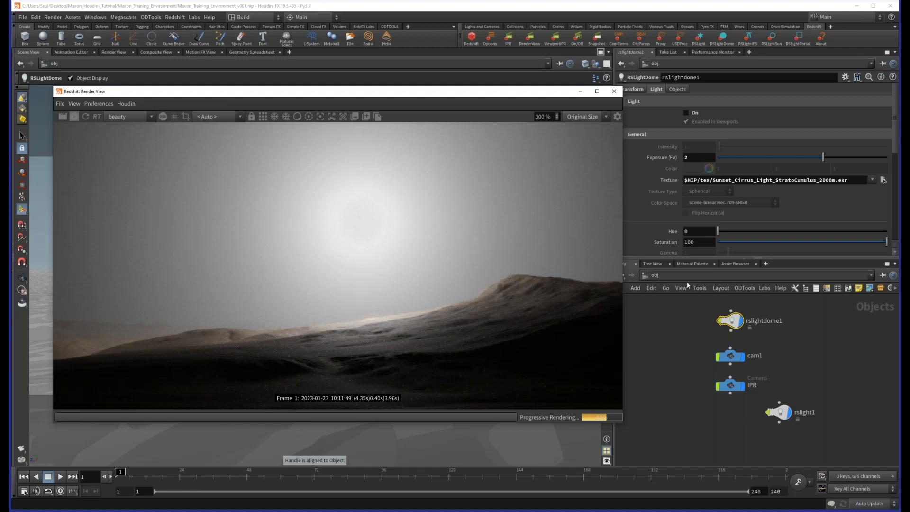
# Step: Open the tint shader material from Redshift_ROP1, set MaxonNoise1's overall scale to 500, and show the render at 175%
pyautogui.click(676, 276)
pyautogui.click(683, 330)
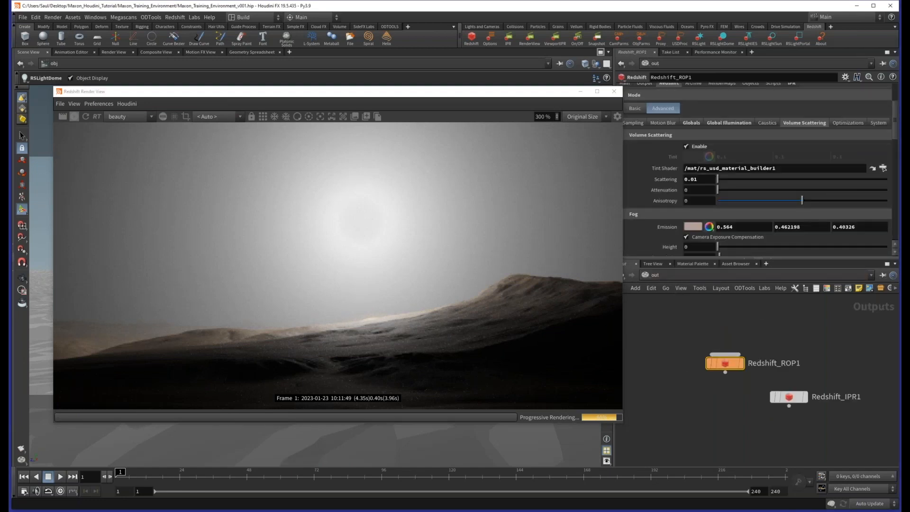
pyautogui.click(872, 169)
pyautogui.doubleClick(726, 401)
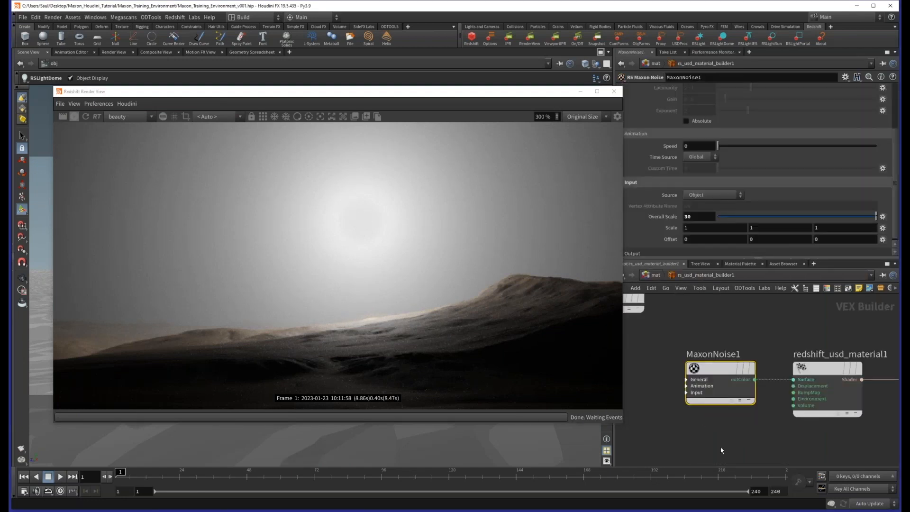
pyautogui.click(694, 216)
pyautogui.write('500')
pyautogui.press('Return')
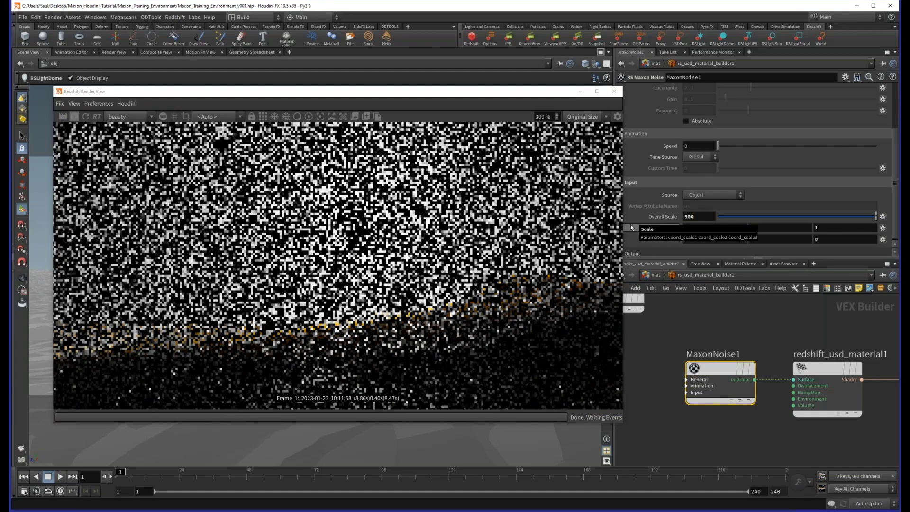
pyautogui.scroll(-2, 197, 262)
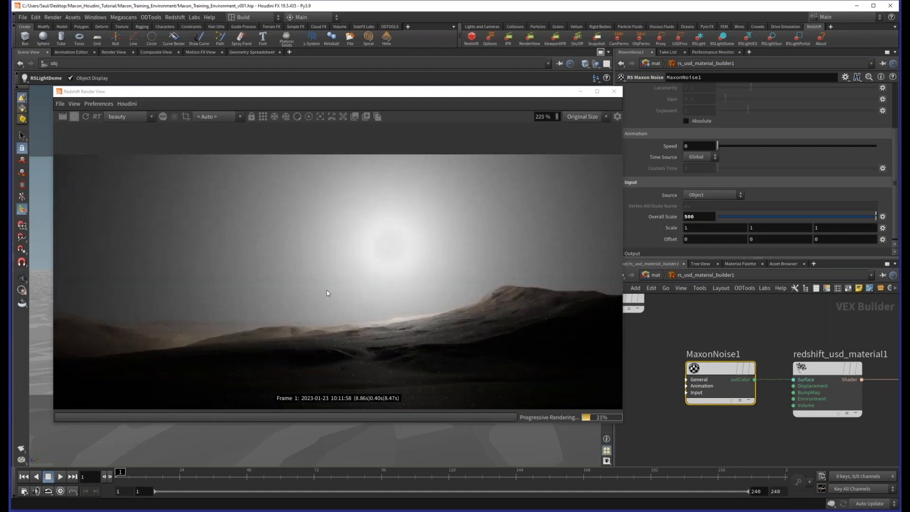
pyautogui.scroll(-2, 326, 292)
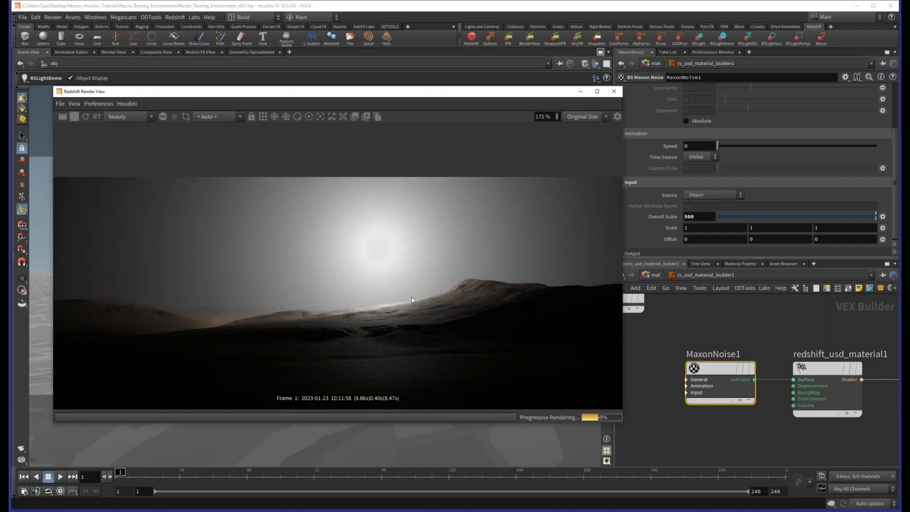
# Step: Raise MaxonNoise1's output contrast to the upper end of its range
pyautogui.scroll(3, 678, 200)
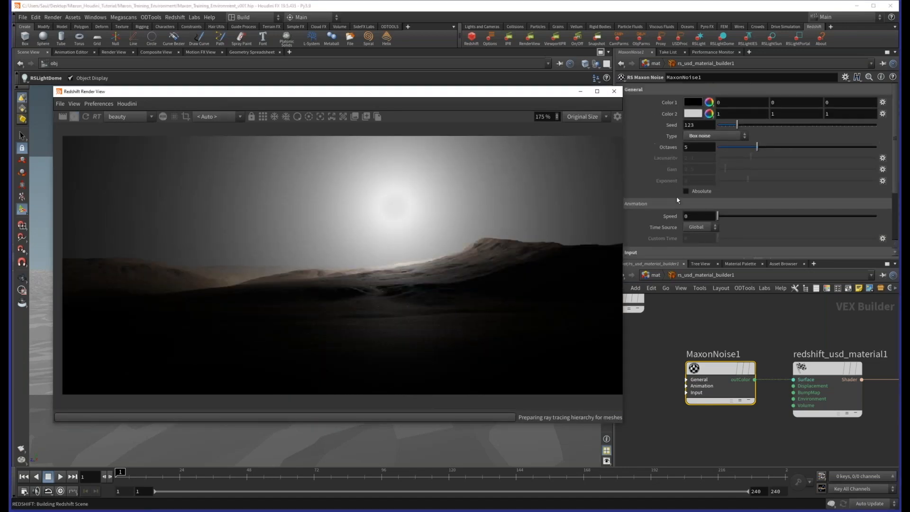
pyautogui.scroll(-3, 701, 225)
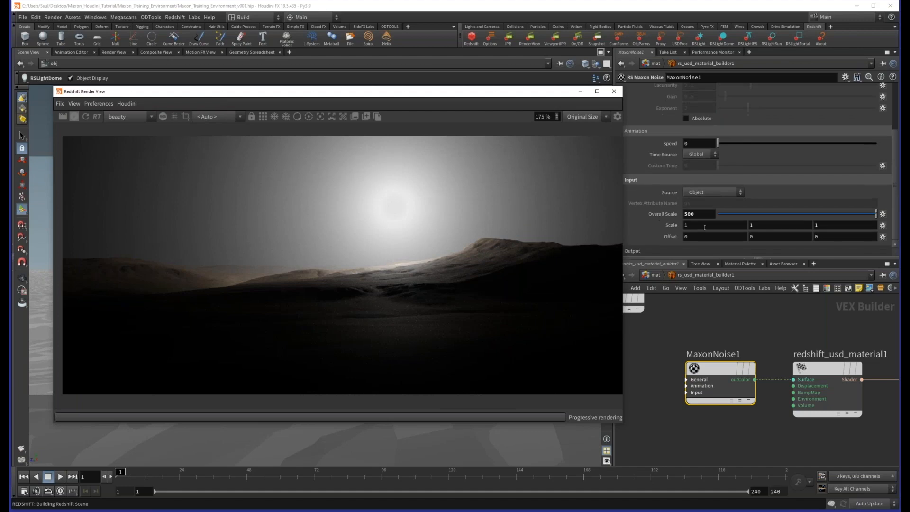
pyautogui.click(667, 226)
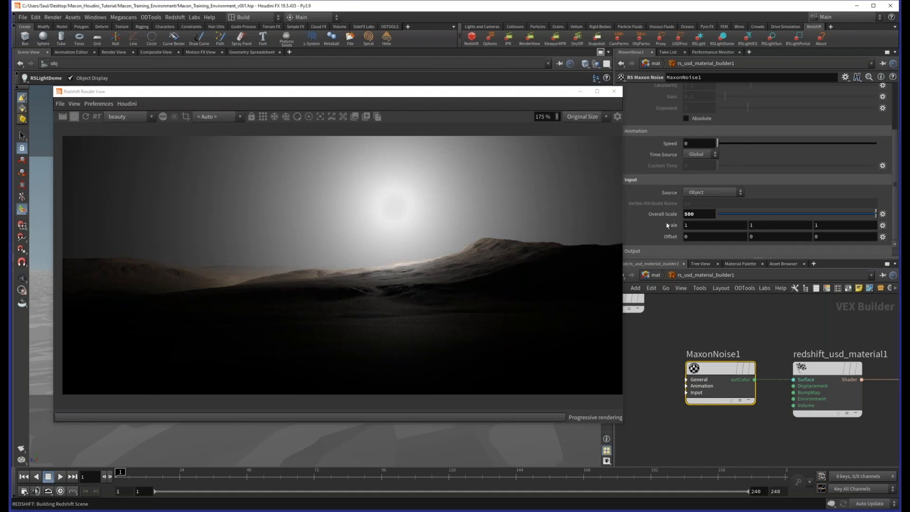
pyautogui.scroll(-3, 667, 226)
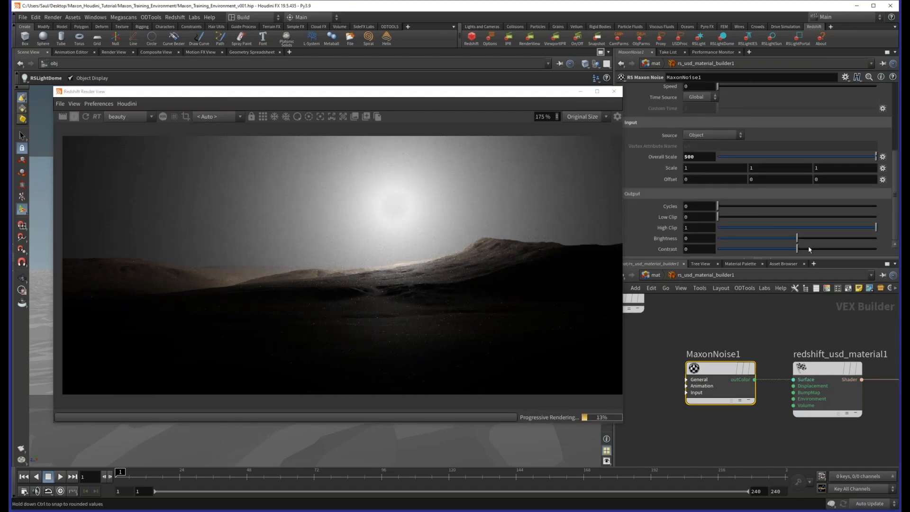
pyautogui.moveTo(810, 249); pyautogui.dragTo(875, 249)
pyautogui.scroll(3, 703, 208)
pyautogui.scroll(3, 703, 209)
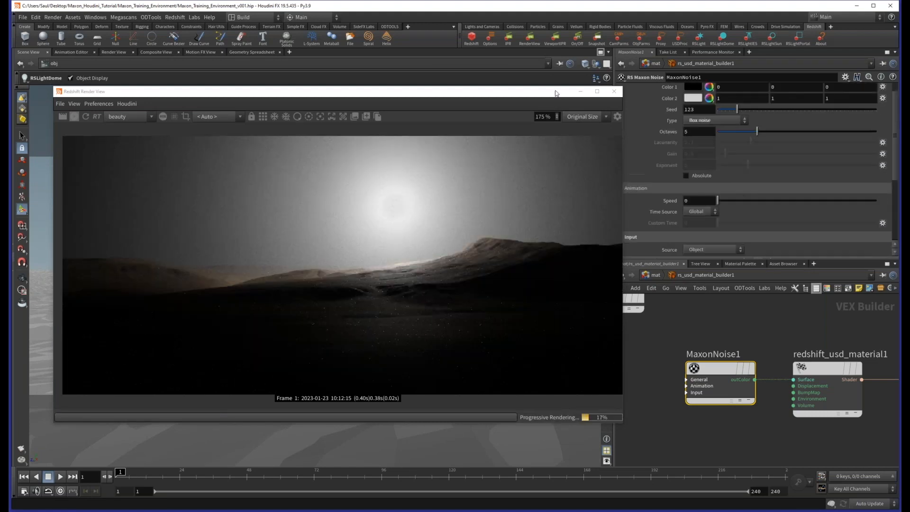
# Step: Move the Render View aside, return to the out network, and assign MaxonNoise1 as Redshift_ROP1's tint shader
pyautogui.moveTo(555, 92); pyautogui.dragTo(514, 102)
pyautogui.click(658, 277)
pyautogui.click(657, 276)
pyautogui.click(664, 343)
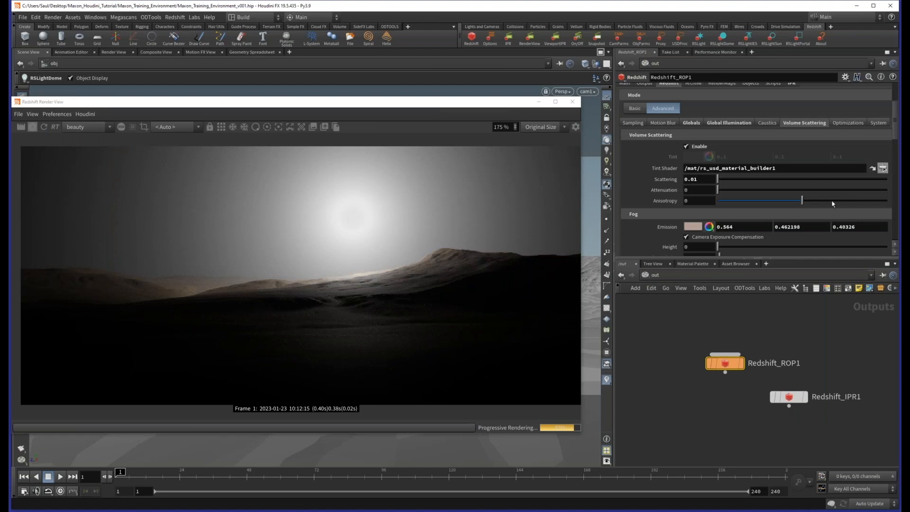
pyautogui.click(883, 168)
pyautogui.click(875, 147)
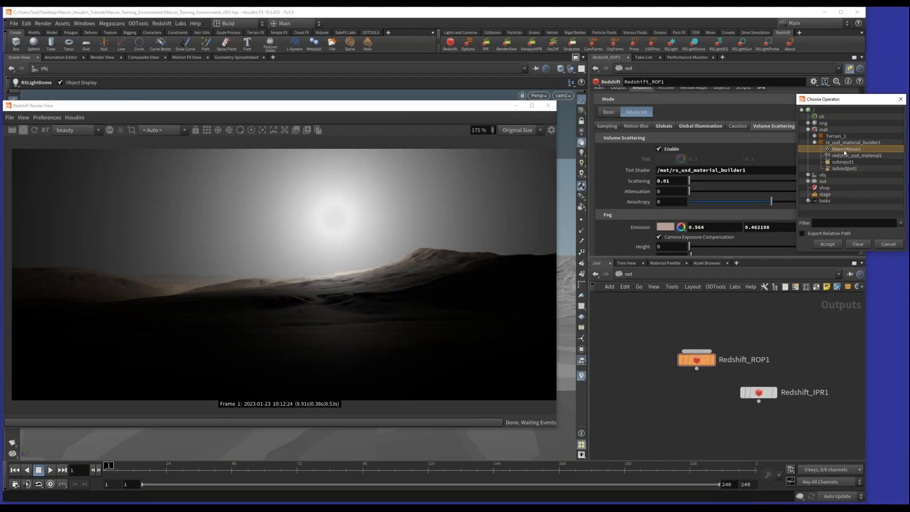
pyautogui.doubleClick(843, 150)
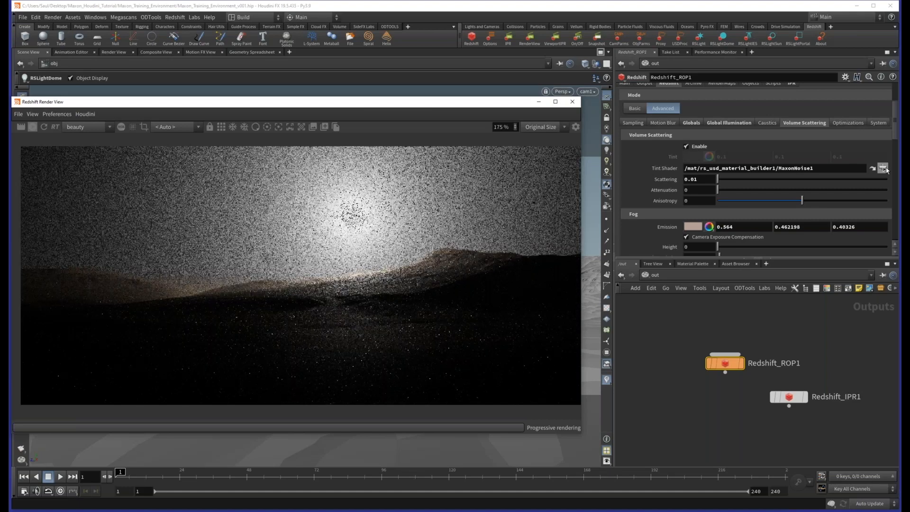
# Step: Rewire MaxonNoise1's outColor from the Surface to the Volume input of redshift_usd_material1, and return to the out network
pyautogui.click(882, 168)
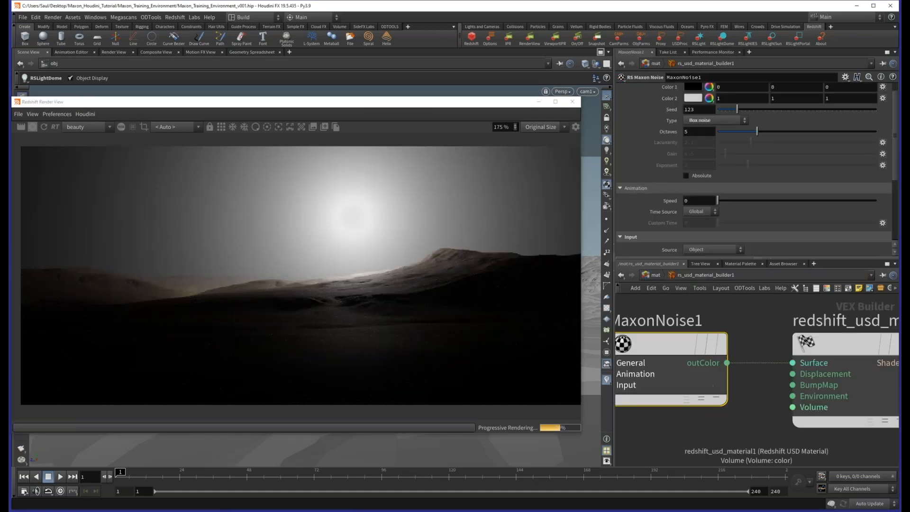
pyautogui.moveTo(727, 363); pyautogui.dragTo(793, 407)
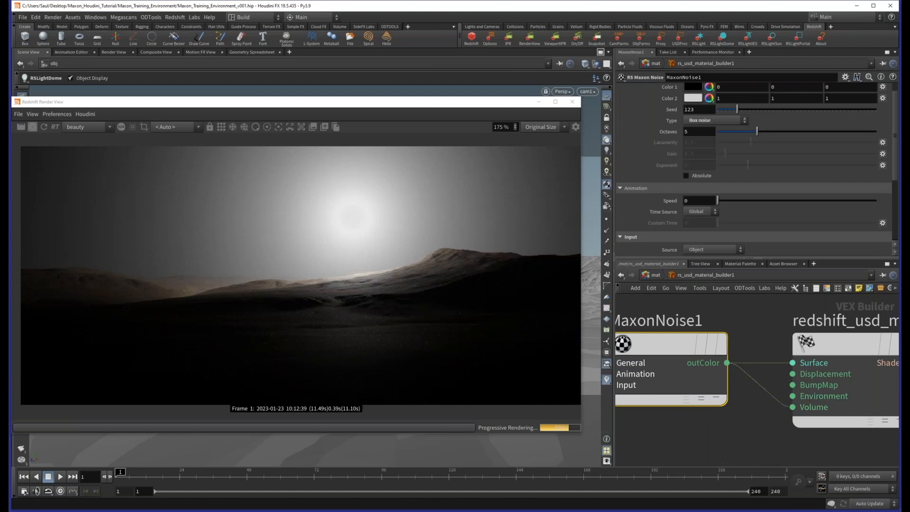
pyautogui.moveTo(762, 308); pyautogui.dragTo(779, 372)
pyautogui.press('u')
pyautogui.click(717, 275)
pyautogui.click(733, 332)
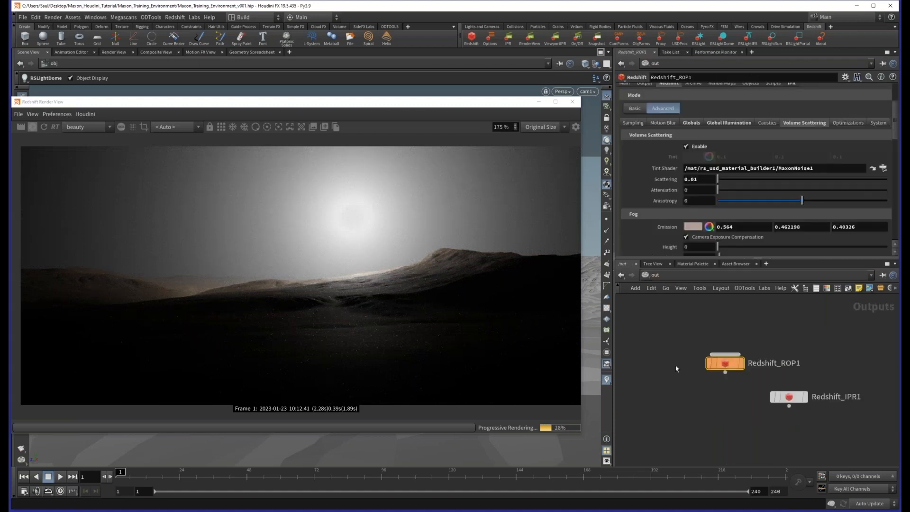
# Step: Restart the render, open MaxonNoise1 from the tint shader, and set its noise type to Poxo after trying Cell noise, Dents and Naki
pyautogui.click(43, 127)
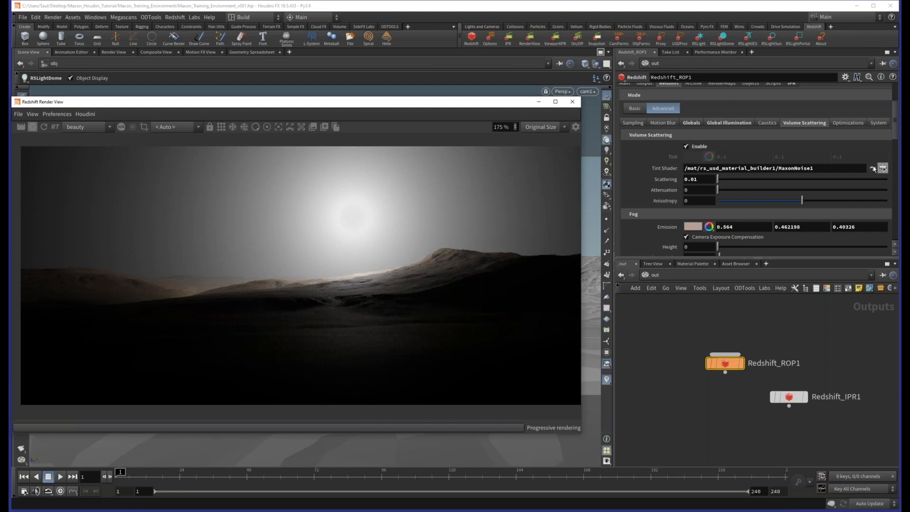
pyautogui.click(874, 170)
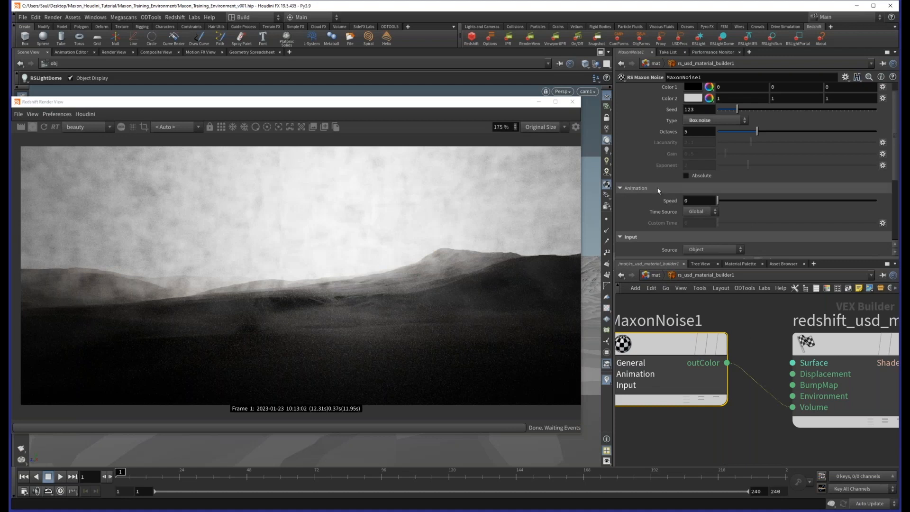
pyautogui.scroll(1, 658, 188)
pyautogui.click(719, 132)
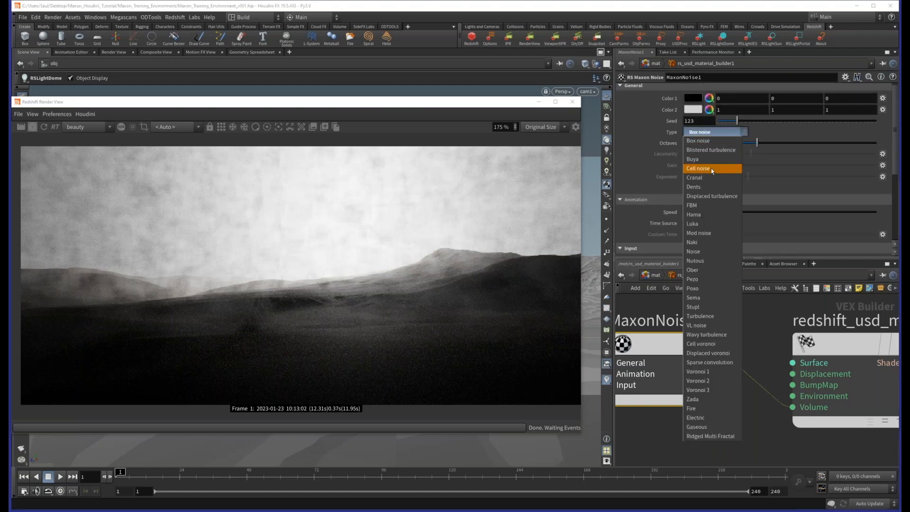
pyautogui.click(711, 169)
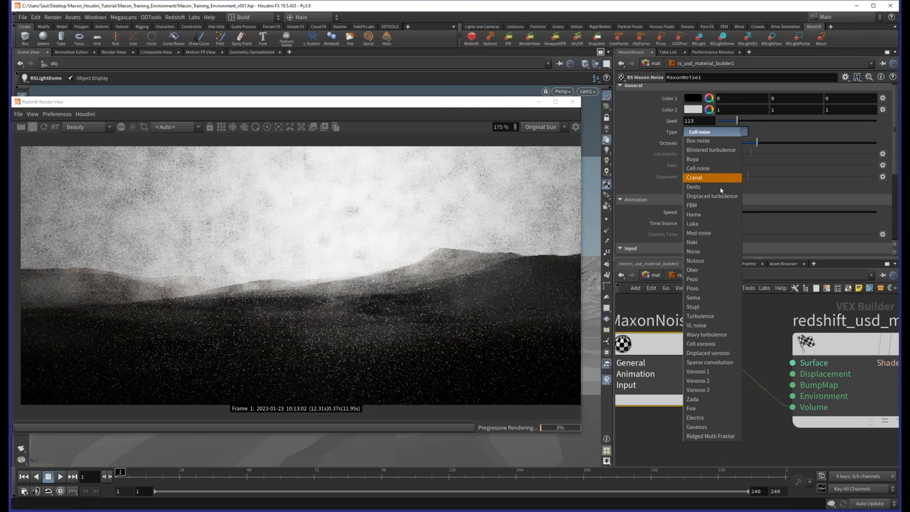
pyautogui.click(720, 186)
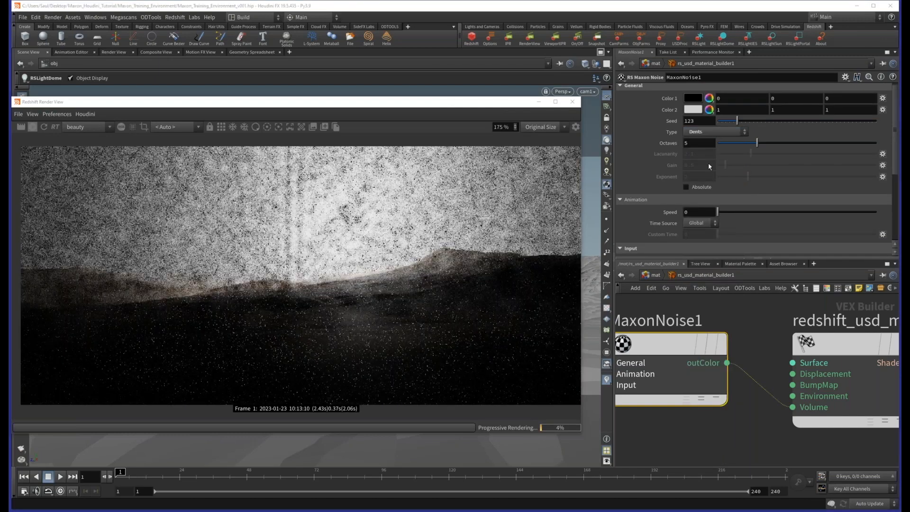
pyautogui.click(712, 132)
pyautogui.click(725, 189)
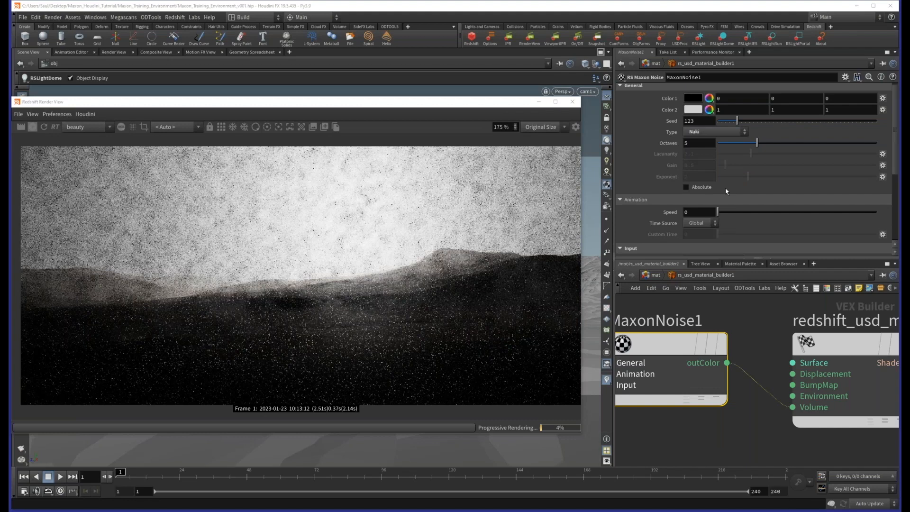
pyautogui.click(713, 132)
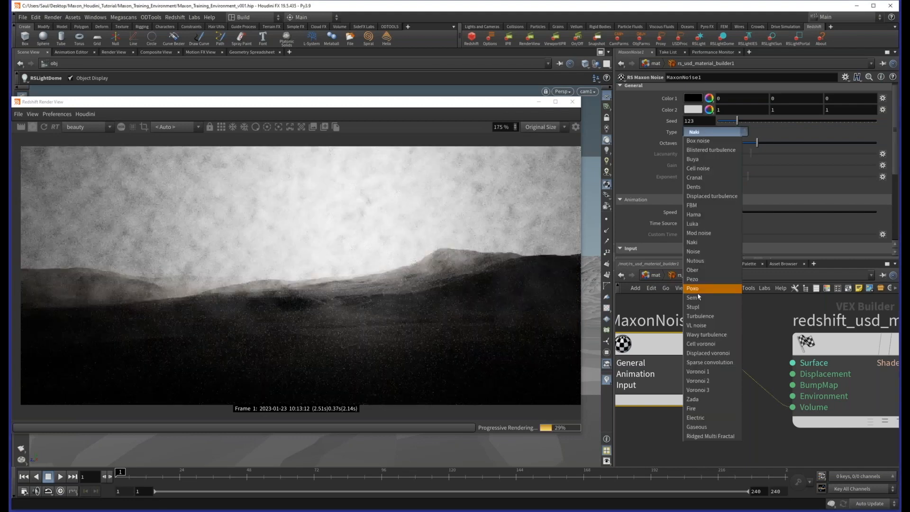
pyautogui.click(697, 289)
# Step: Reset MaxonNoise1's output contrast to its default and raise it to 0.203
pyautogui.scroll(-3, 664, 208)
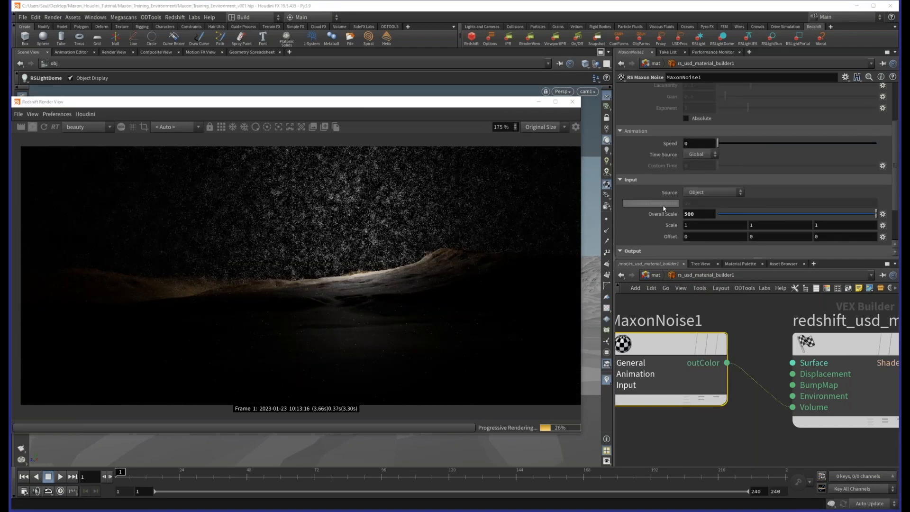
pyautogui.scroll(-3, 664, 209)
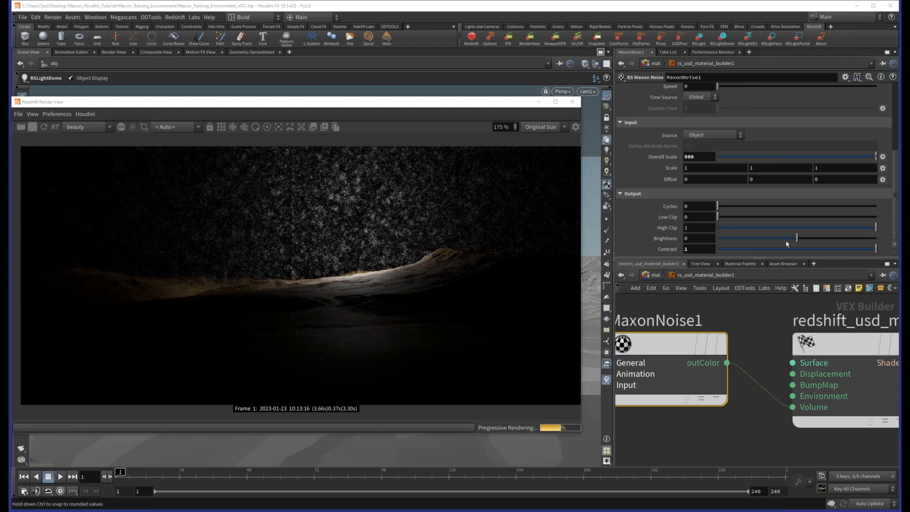
pyautogui.keyDown('ctrl'); pyautogui.click(655, 253); pyautogui.keyUp('ctrl')
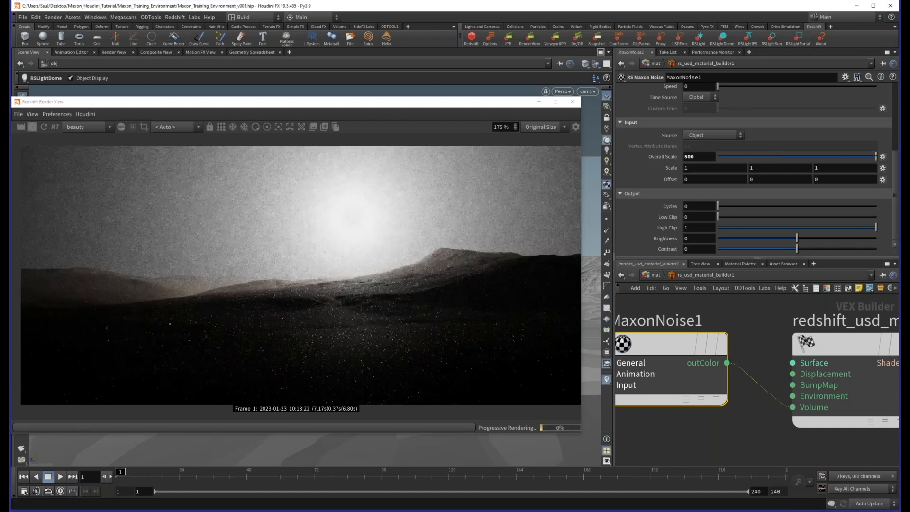
pyautogui.moveTo(796, 249); pyautogui.dragTo(813, 250)
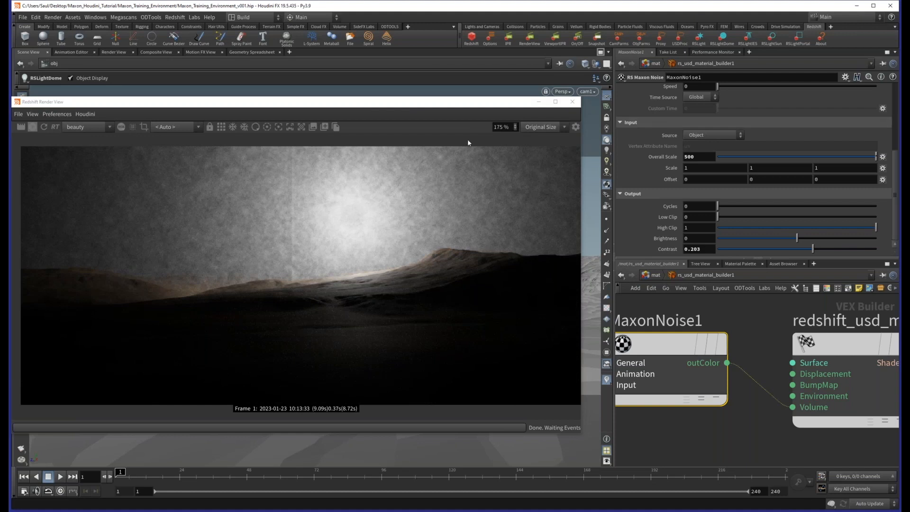
# Step: Return to the out network and show Redshift_ROP1's Volume Scattering and Fog settings
pyautogui.scroll(4, 644, 237)
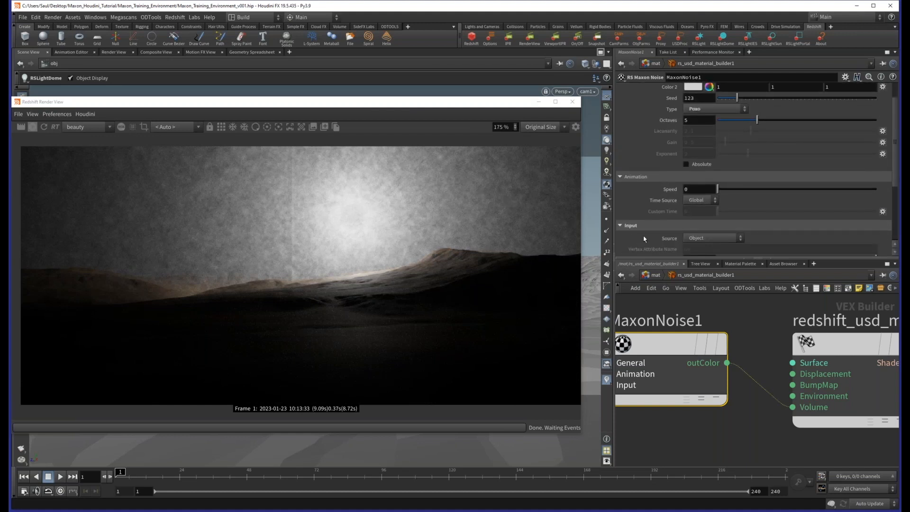
pyautogui.scroll(2, 648, 244)
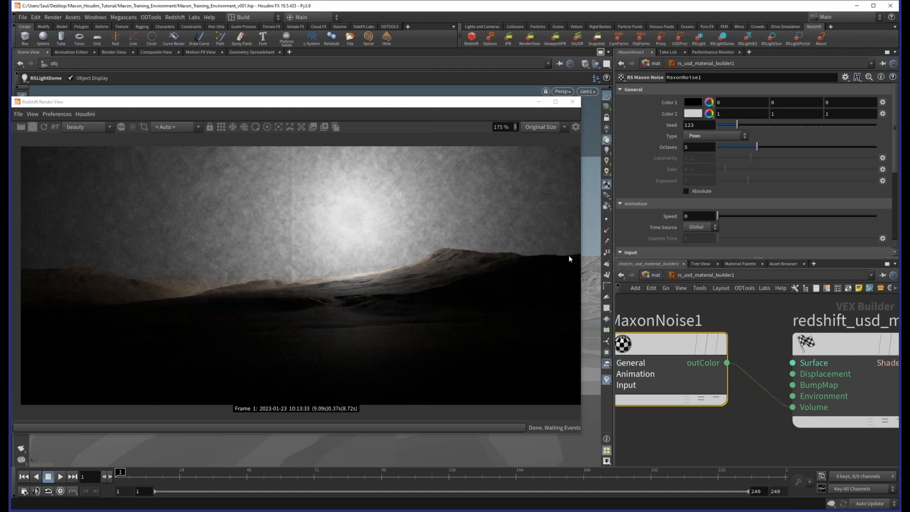
pyautogui.click(652, 276)
pyautogui.click(687, 277)
pyautogui.click(693, 326)
pyautogui.click(723, 362)
pyautogui.scroll(-2, 640, 222)
pyautogui.scroll(-3, 640, 221)
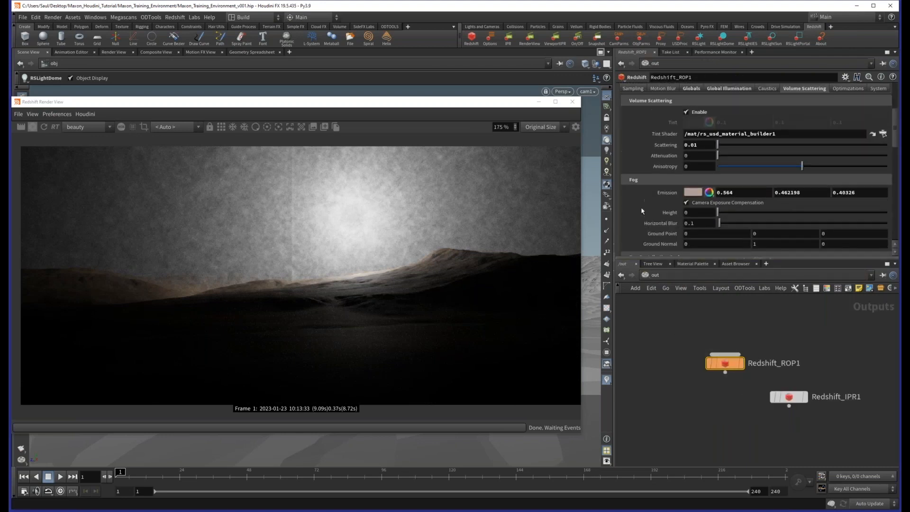
pyautogui.scroll(2, 641, 213)
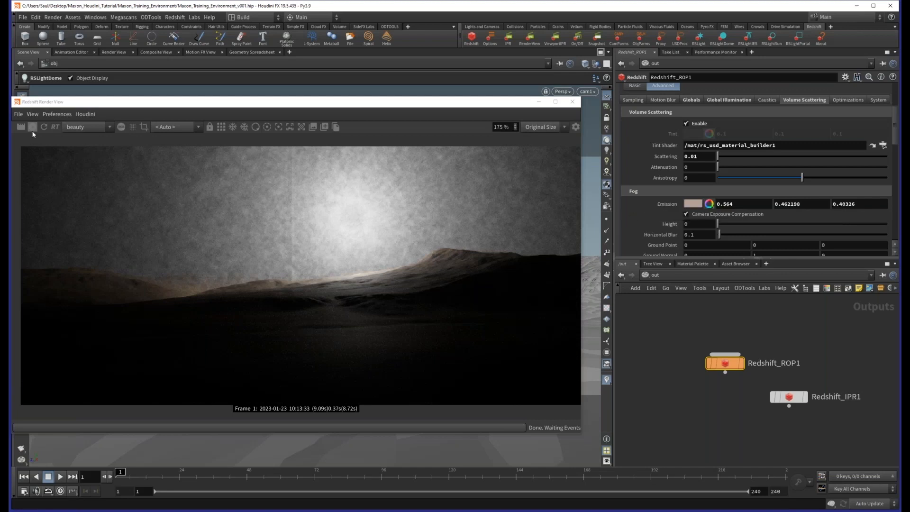
pyautogui.moveTo(266, 106); pyautogui.dragTo(294, 114)
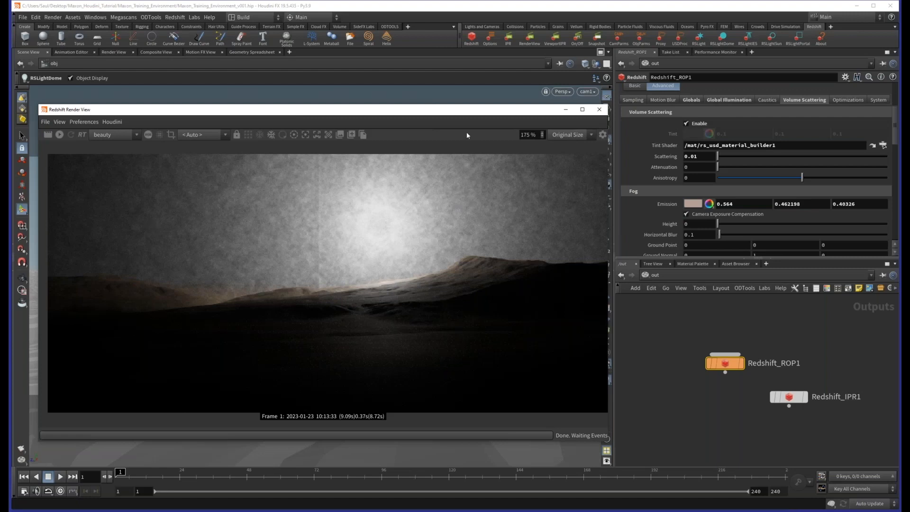
pyautogui.moveTo(445, 111); pyautogui.dragTo(435, 107)
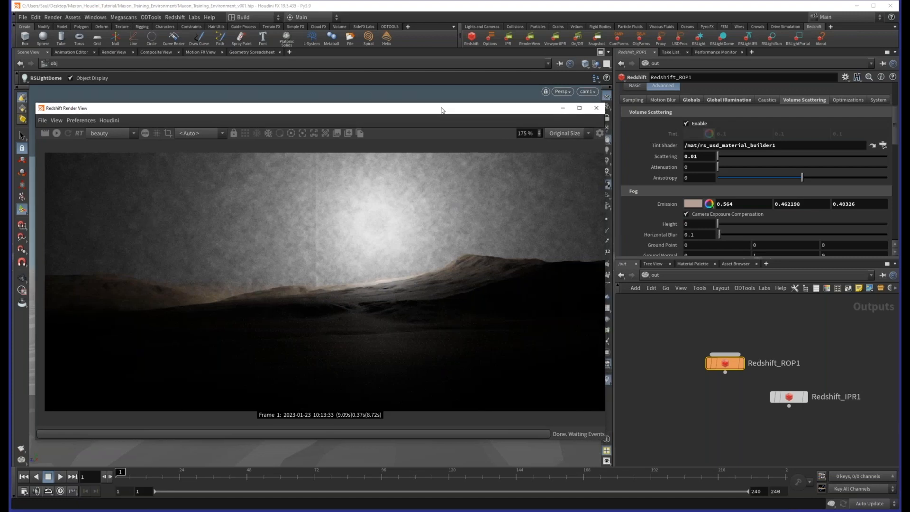